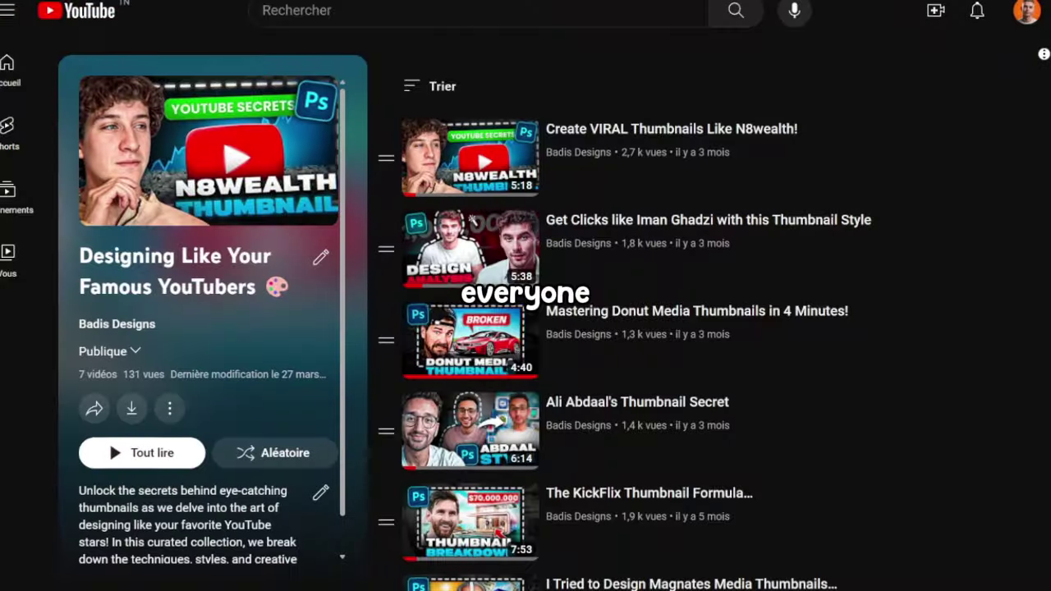
Browse the thumbnail design playlist and Ryan Trahan's latest videos to examine the thumbnail style.
{"action": "scroll", "coordinate": [114, 439], "scroll_direction": "down", "scroll_amount": 1}
{"action": "scroll", "coordinate": [1037, 80], "scroll_direction": "down", "scroll_amount": 1}
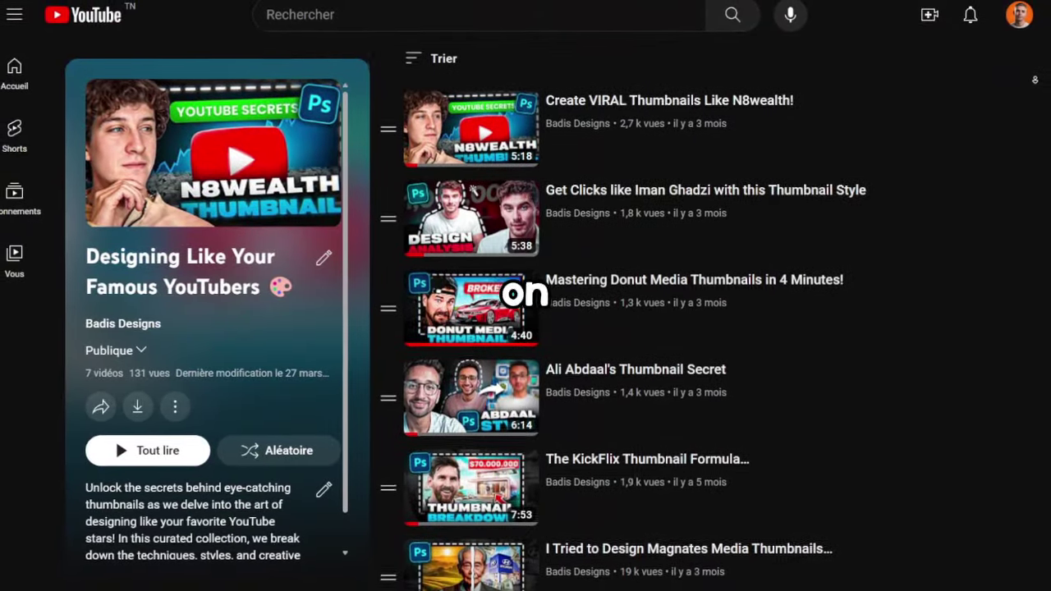
{"action": "scroll", "coordinate": [706, 329], "scroll_direction": "down", "scroll_amount": 2}
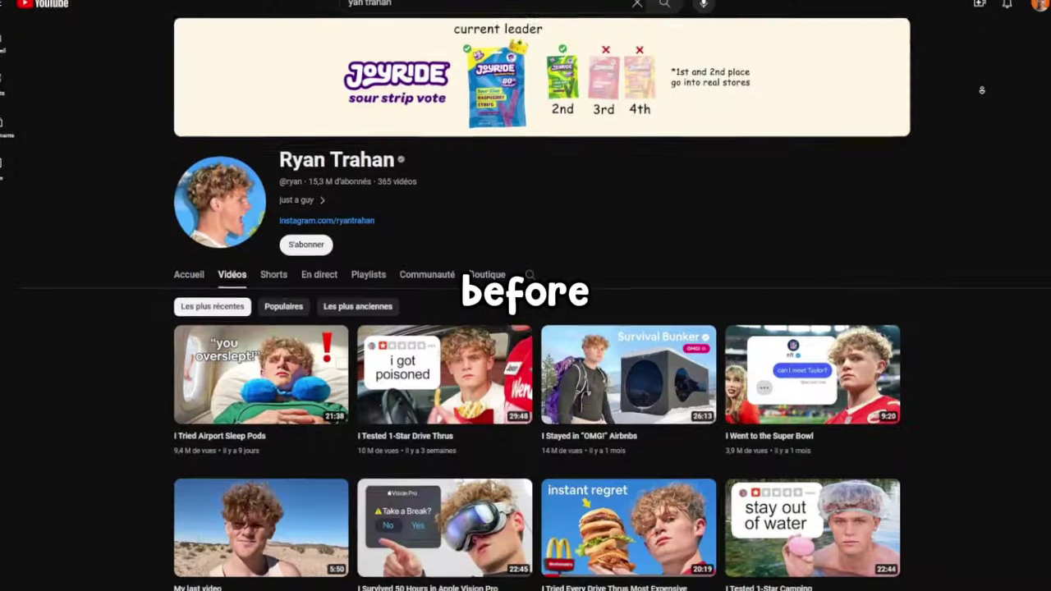
{"action": "scroll", "coordinate": [982, 90], "scroll_direction": "down", "scroll_amount": 1}
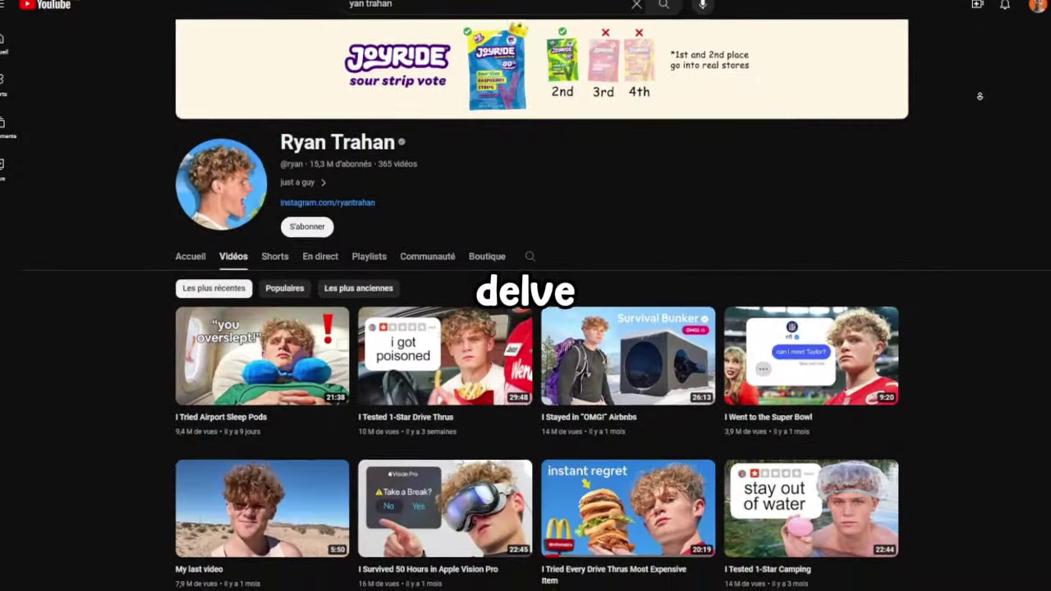
{"action": "scroll", "coordinate": [974, 99], "scroll_direction": "down", "scroll_amount": 1}
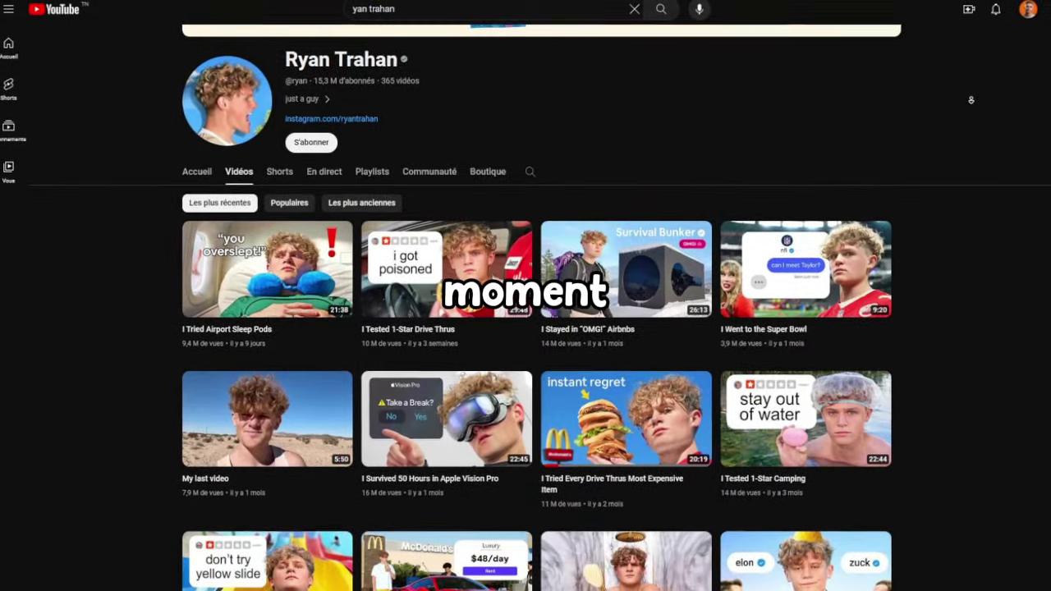
{"action": "scroll", "coordinate": [965, 104], "scroll_direction": "down", "scroll_amount": 1}
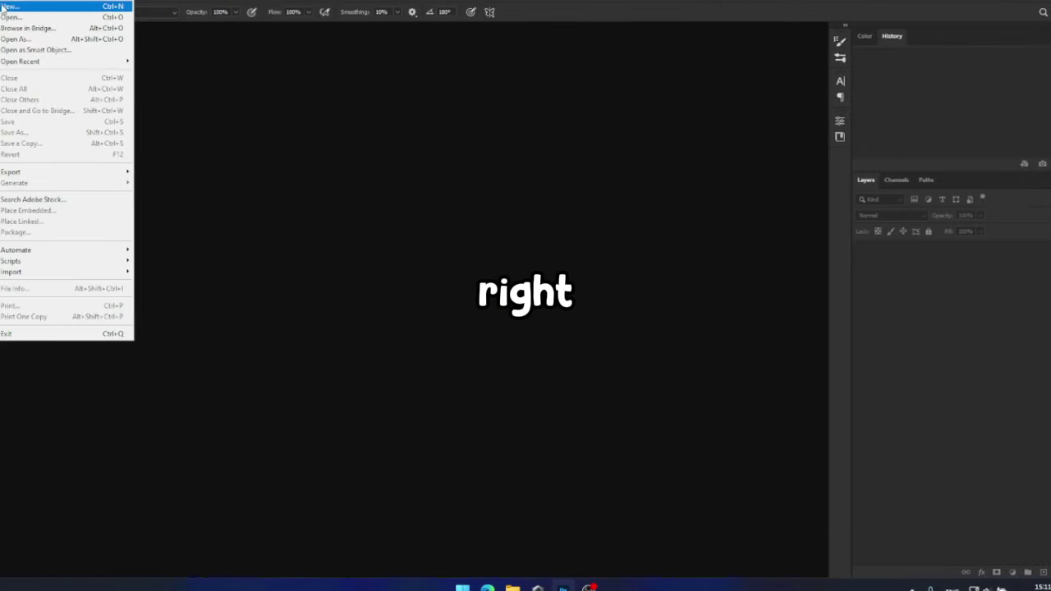
Create a 1280 × 720 px document at 72 ppi named "Ryan Thumbnail" from the YouTube Thumbnail preset.
{"action": "left_click", "coordinate": [16, 11]}
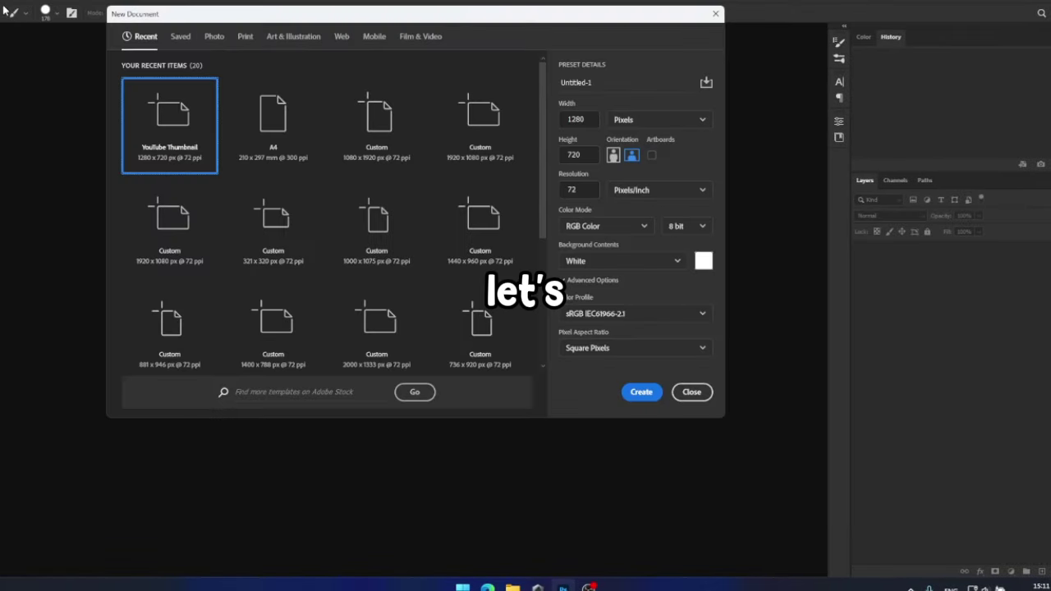
{"action": "double_click", "coordinate": [577, 84]}
{"action": "type", "text": "Ryan"}
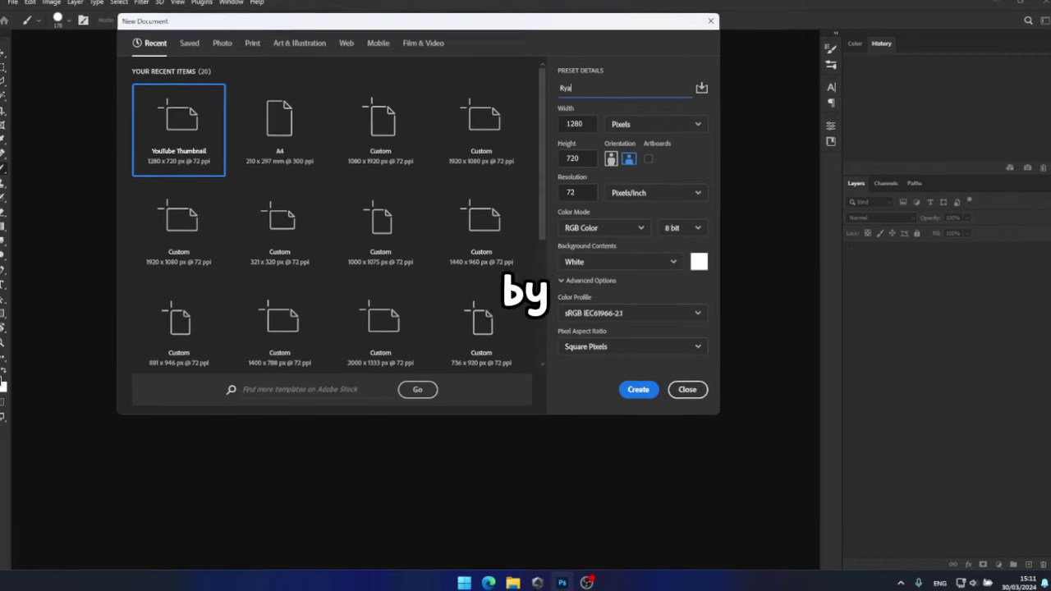
{"action": "type", "text": " Thumbnail"}
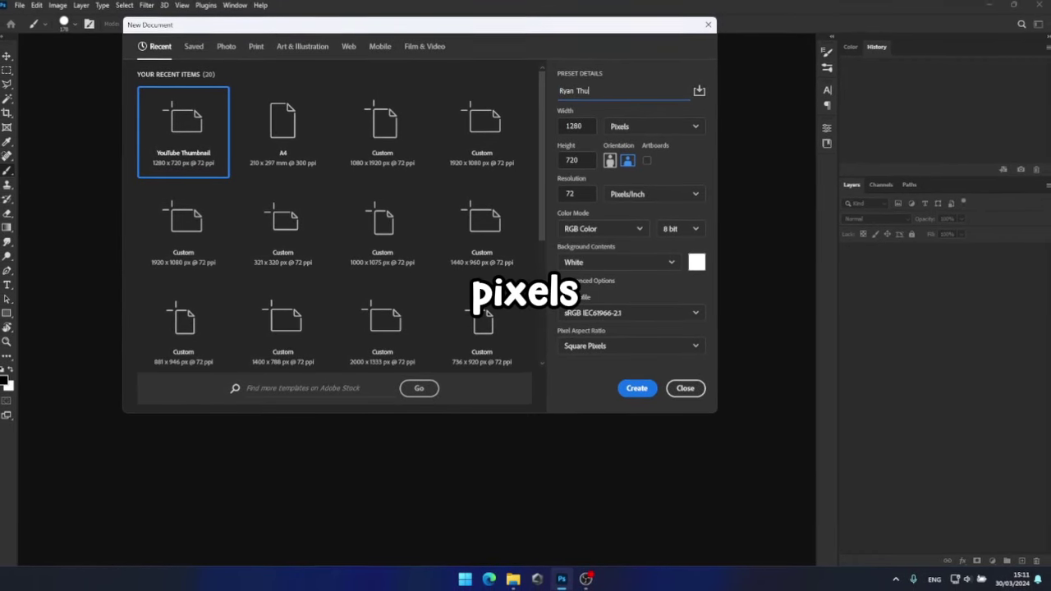
{"action": "key", "text": "Return"}
Unlock the white background layer and replace it with a new empty layer.
{"action": "left_click", "coordinate": [1032, 256]}
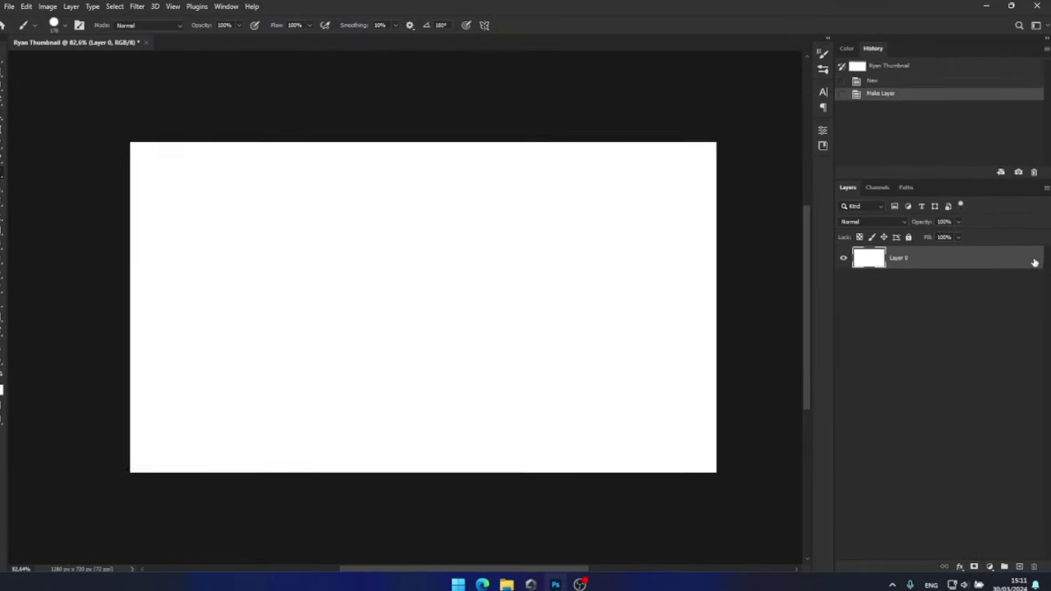
{"action": "left_click", "coordinate": [1018, 574]}
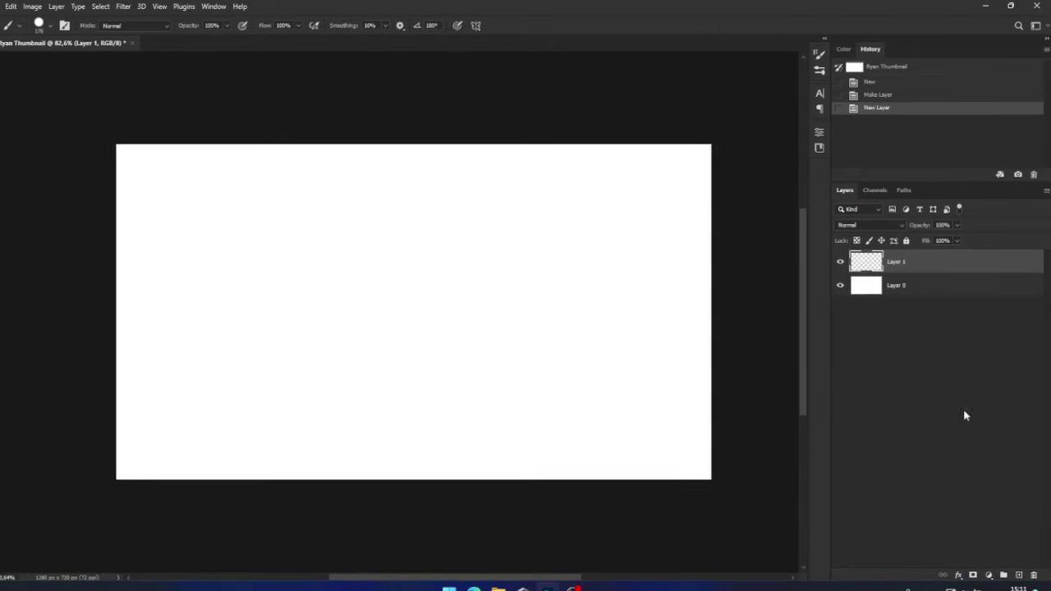
{"action": "left_click", "coordinate": [938, 287]}
{"action": "left_click", "coordinate": [1033, 583]}
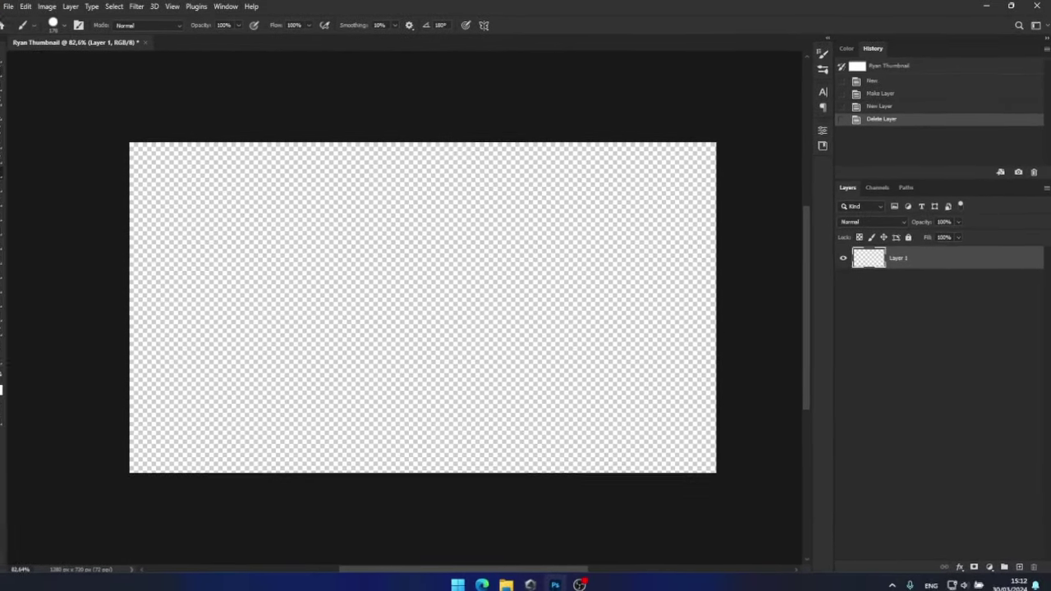
Place the Mcdonalds Local image, scale it to about 360%, and position it over the right part of the canvas.
{"action": "left_click", "coordinate": [9, 61]}
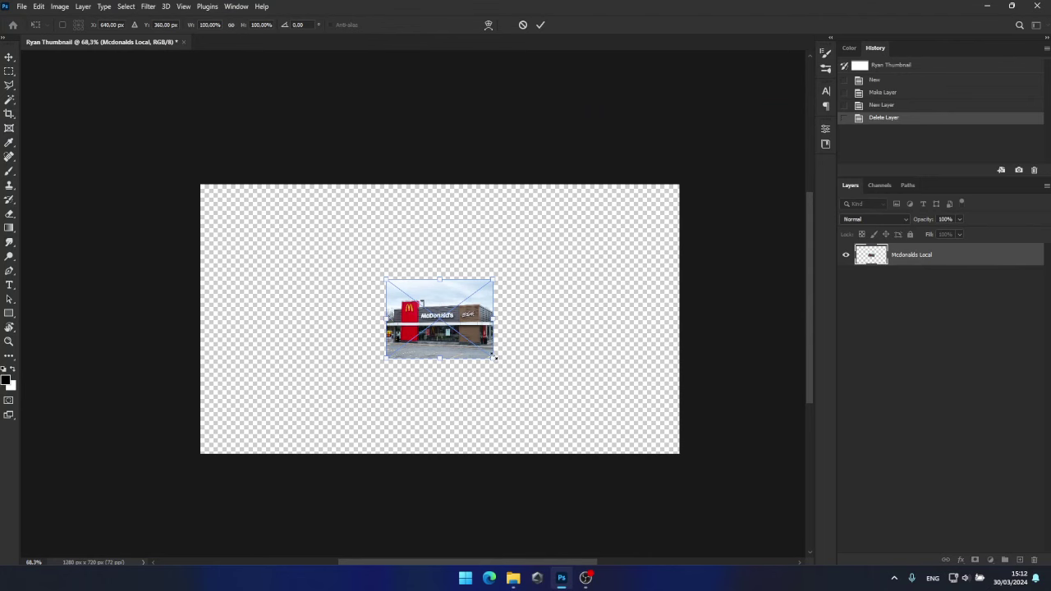
{"action": "left_click_drag", "start_coordinate": [494, 356], "coordinate": [722, 493]}
{"action": "left_click_drag", "start_coordinate": [657, 446], "coordinate": [664, 429]}
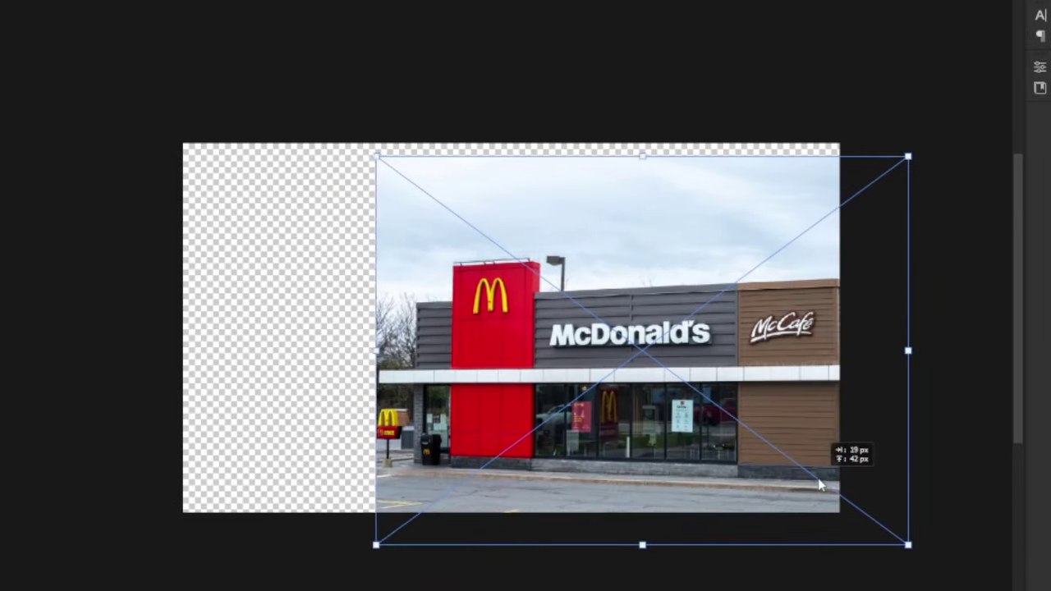
{"action": "left_click_drag", "start_coordinate": [819, 485], "coordinate": [809, 472]}
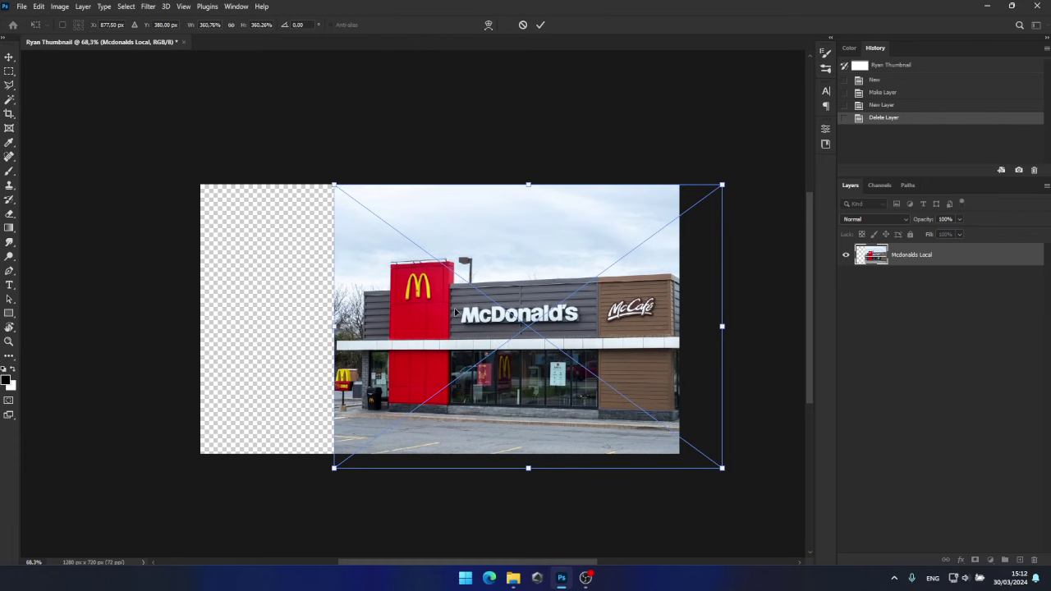
{"action": "left_click_drag", "start_coordinate": [328, 466], "coordinate": [328, 473]}
{"action": "left_click", "coordinate": [541, 27]}
{"action": "scroll", "coordinate": [563, 156], "scroll_direction": "down", "scroll_amount": 5}
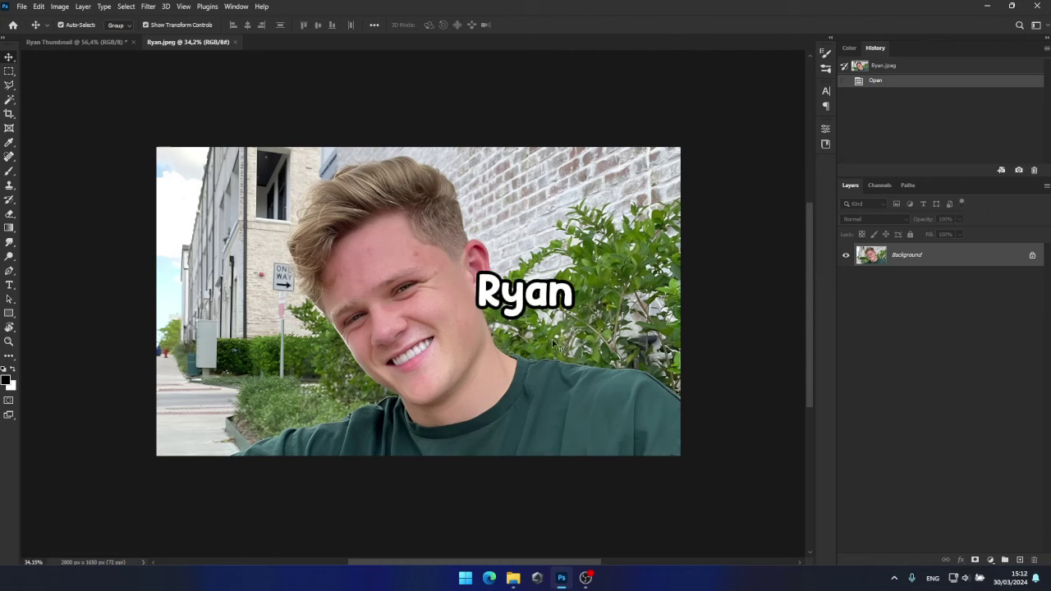
Place the Ryan-removebg-preview cutout over the Ryan.jpeg photo and scale it to 2800 × 1650 px to match the subject.
{"action": "left_click", "coordinate": [522, 562]}
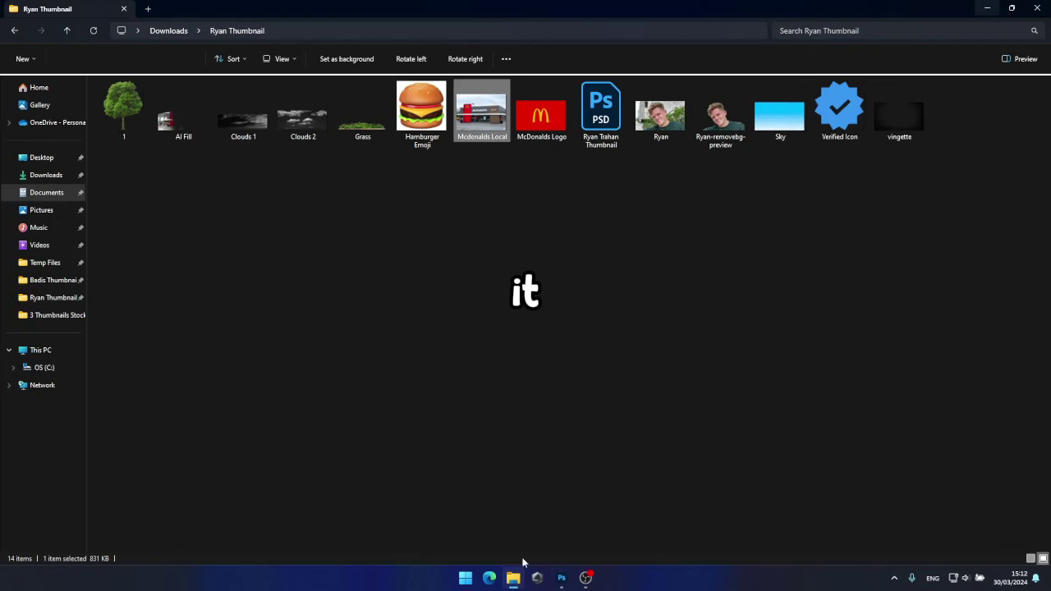
{"action": "left_click_drag", "start_coordinate": [720, 110], "coordinate": [458, 334]}
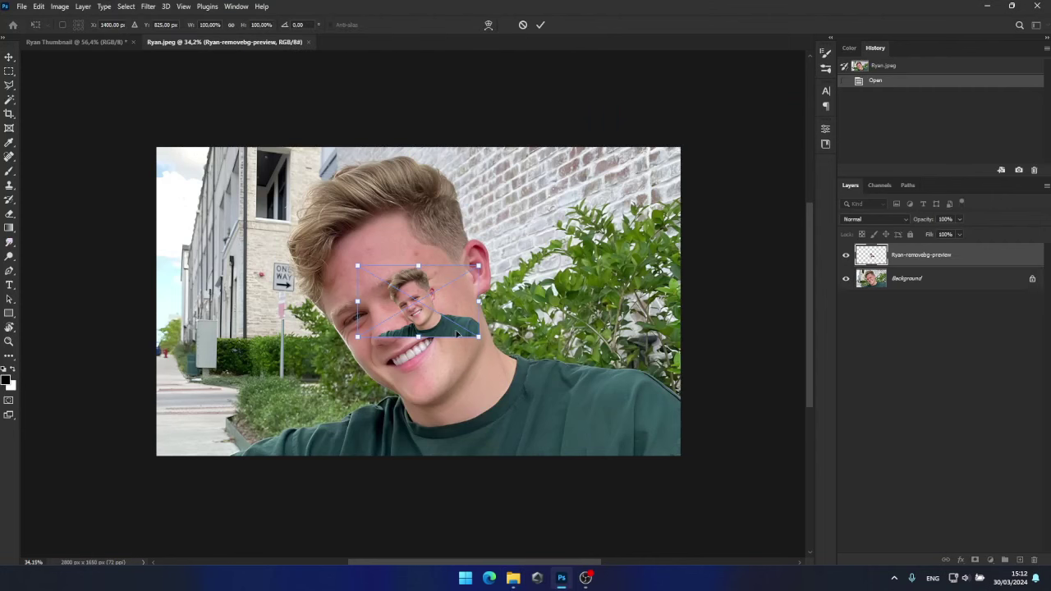
{"action": "left_click_drag", "start_coordinate": [390, 289], "coordinate": [683, 462]}
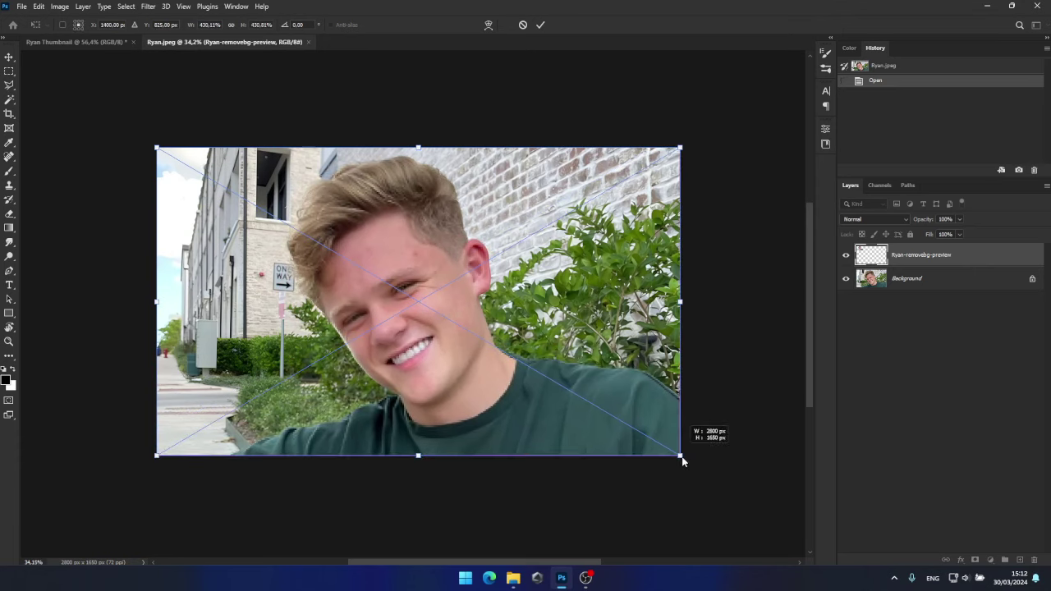
{"action": "left_click", "coordinate": [541, 27]}
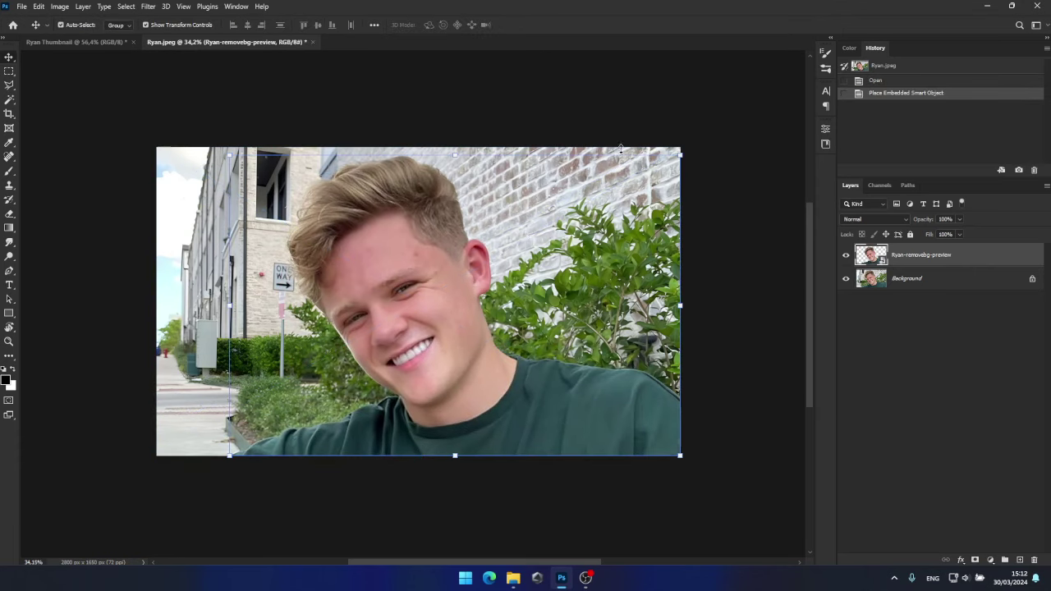
Load the cutout's outline as a selection and copy that area of the unlocked background photo to a new layer.
{"action": "left_click", "coordinate": [869, 261], "text": "ctrl"}
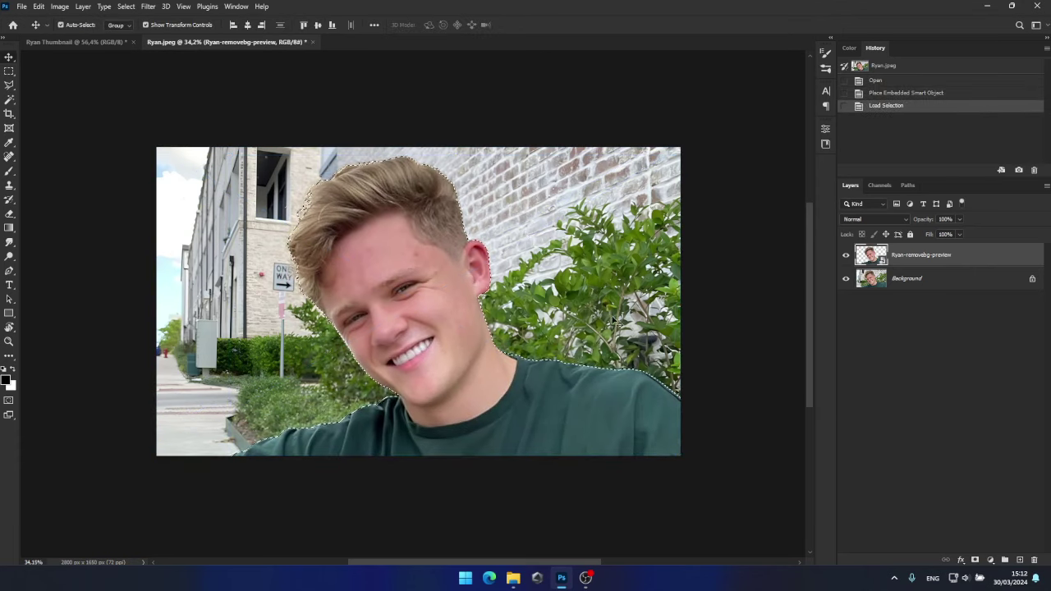
{"action": "left_click", "coordinate": [1031, 281]}
{"action": "key", "text": "ctrl+j"}
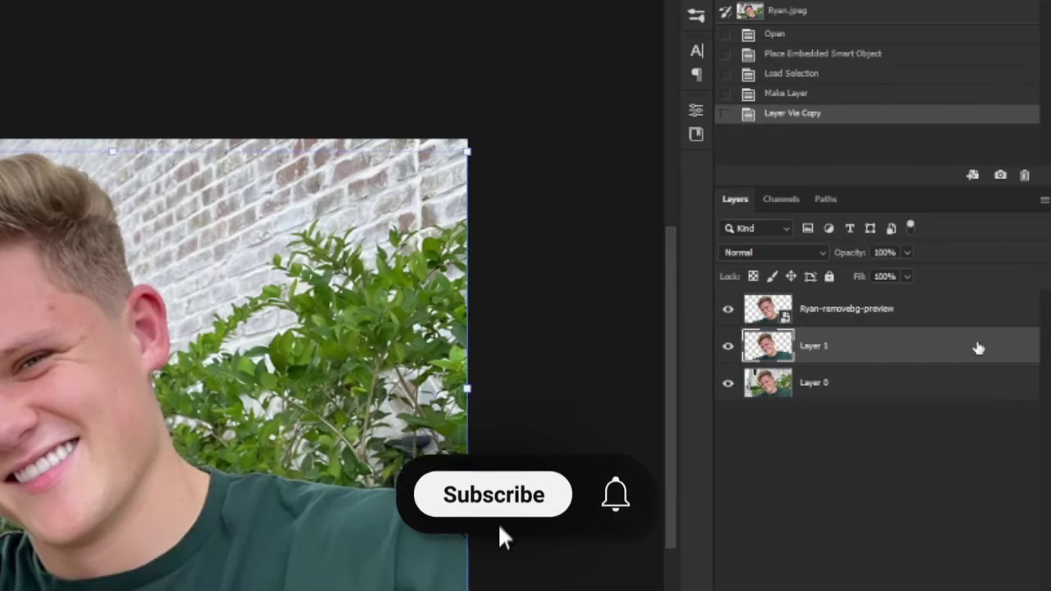
Delete the Ryan-removebg-preview layer and hide the original photo layer beneath the copied subject.
{"action": "left_click", "coordinate": [998, 260]}
{"action": "left_click", "coordinate": [1025, 571]}
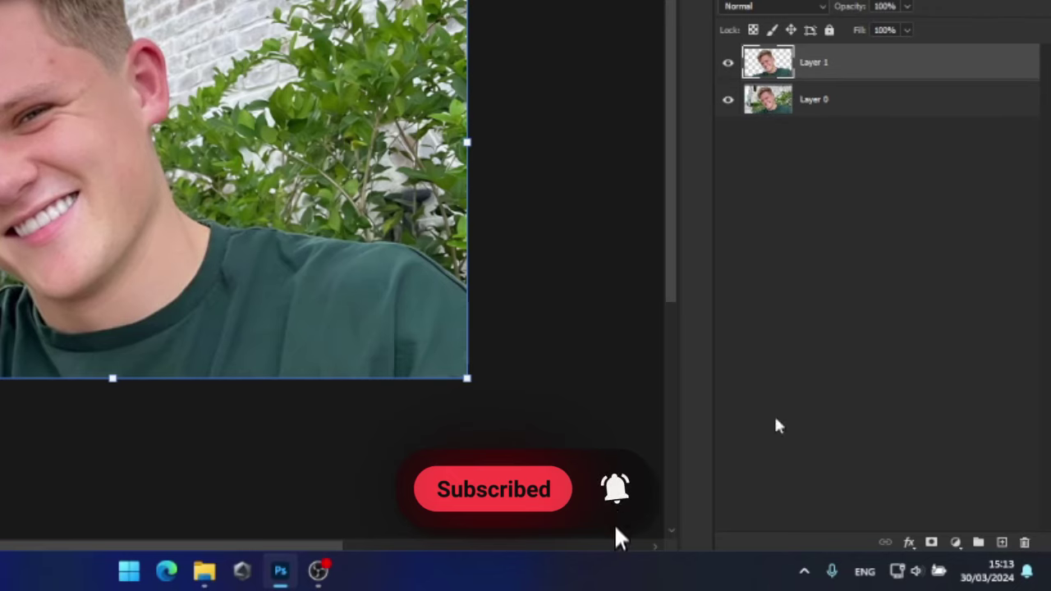
{"action": "left_click", "coordinate": [729, 129]}
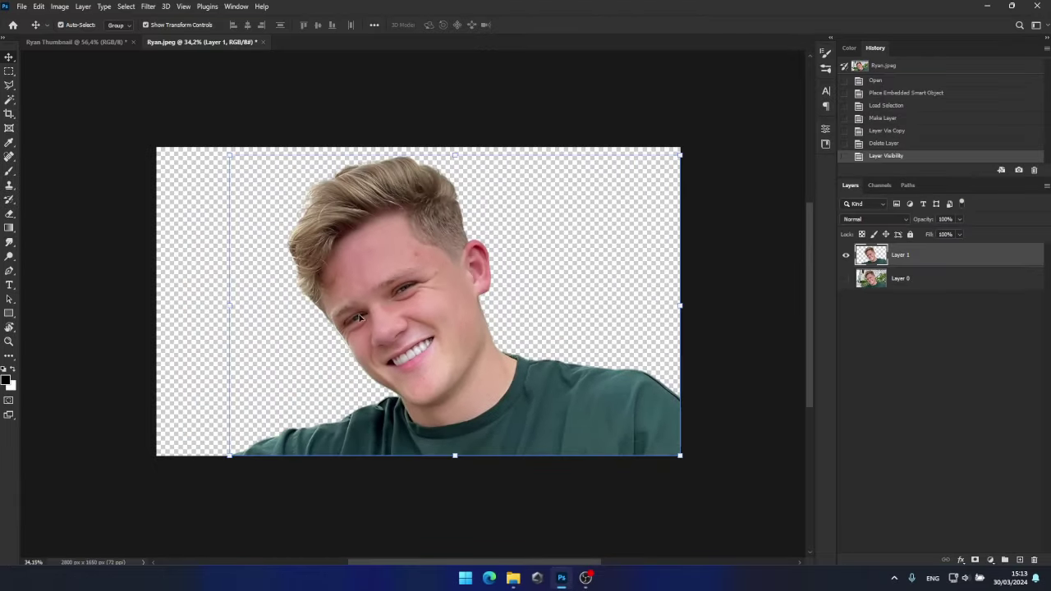
Bring the cut-out subject into the Ryan Thumbnail document and flip it horizontally with Free Transform.
{"action": "left_click_drag", "start_coordinate": [427, 317], "coordinate": [289, 362]}
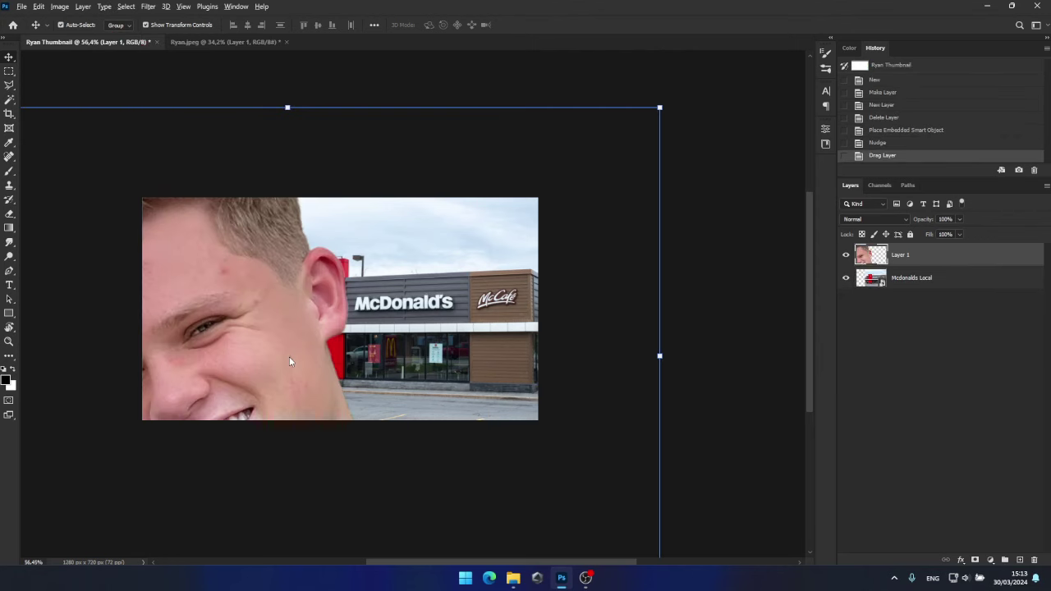
{"action": "scroll", "coordinate": [289, 360], "scroll_direction": "down", "scroll_amount": 3}
{"action": "right_click", "coordinate": [289, 362]}
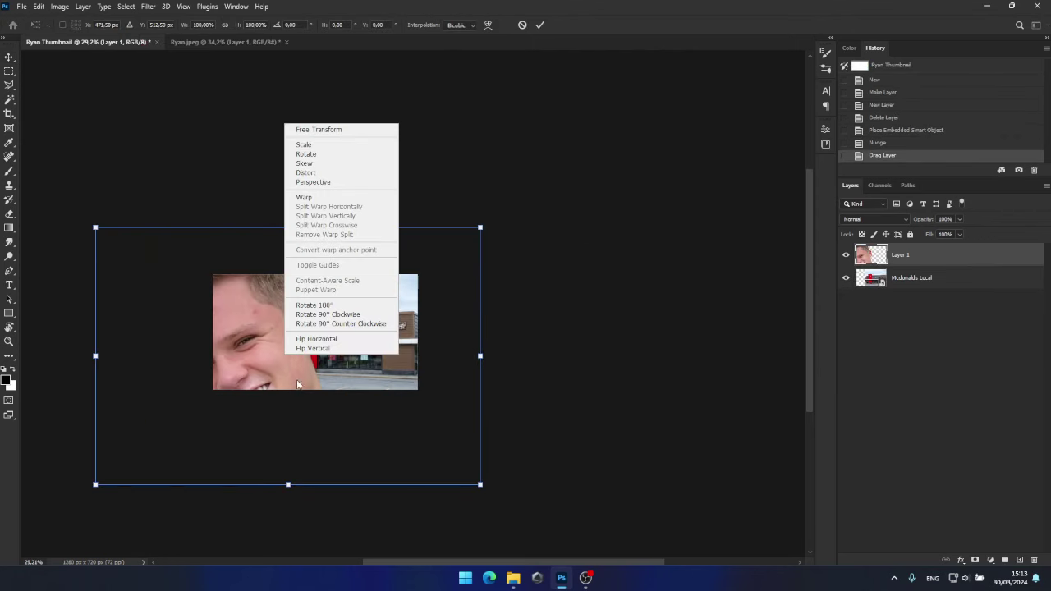
{"action": "left_click", "coordinate": [316, 340]}
Scale down and tilt the subject counterclockwise, placing it at the left of the canvas in front of the restaurant.
{"action": "left_click_drag", "start_coordinate": [95, 484], "coordinate": [178, 427]}
{"action": "left_click_drag", "start_coordinate": [420, 419], "coordinate": [410, 393]}
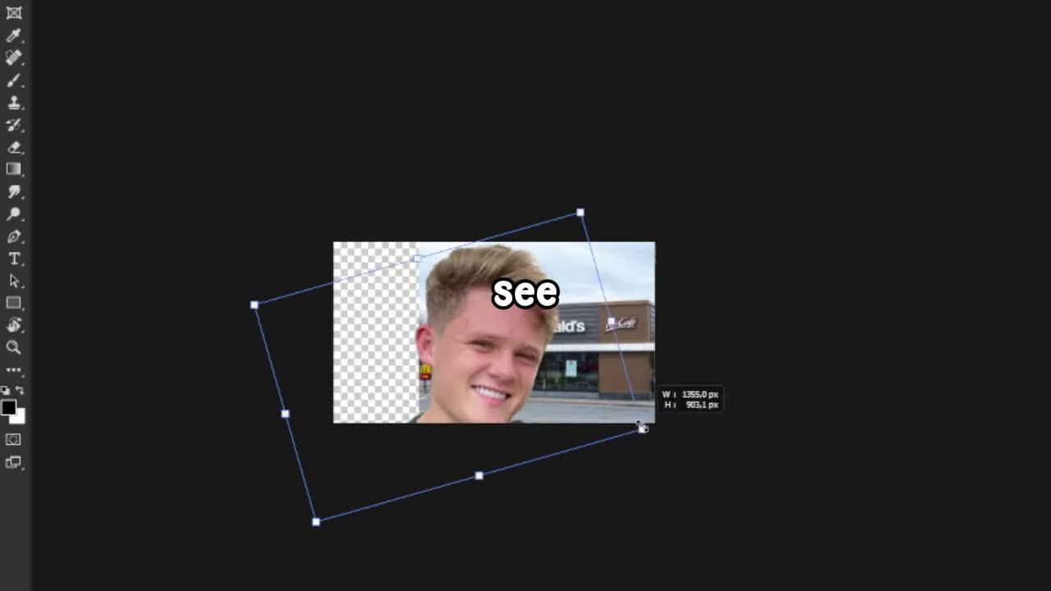
{"action": "left_click_drag", "start_coordinate": [643, 428], "coordinate": [580, 407]}
{"action": "left_click_drag", "start_coordinate": [461, 398], "coordinate": [439, 378]}
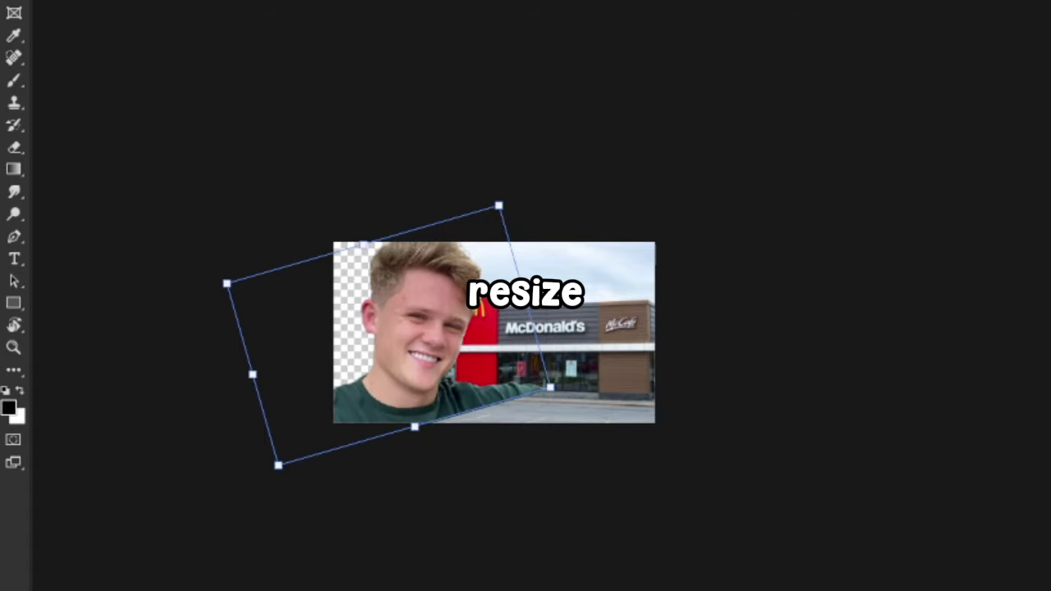
{"action": "key", "text": "Return"}
{"action": "scroll", "coordinate": [312, 274], "scroll_direction": "up", "scroll_amount": 5}
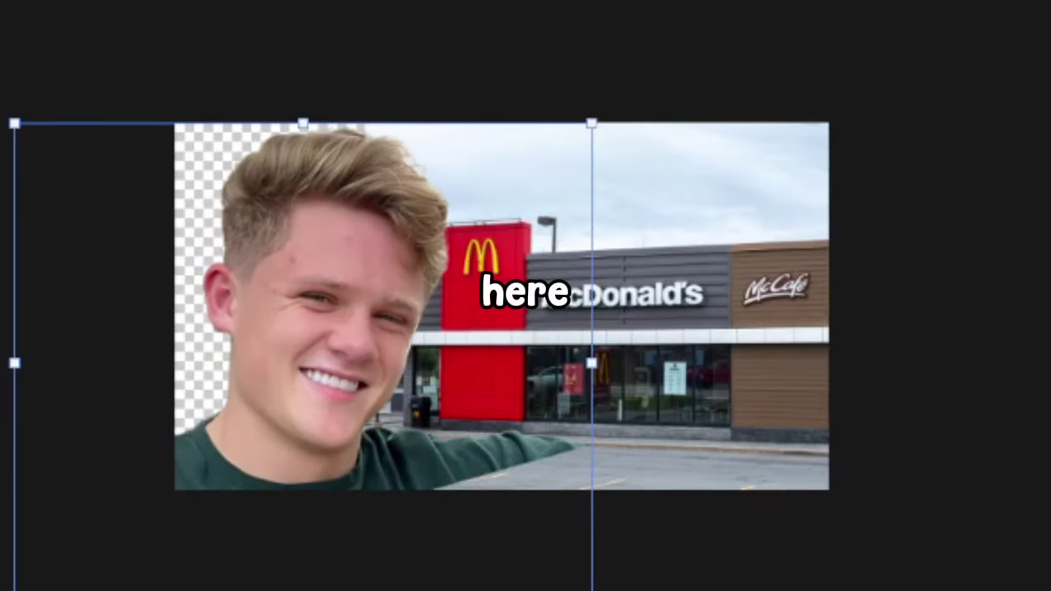
Resize the subject to about 1111 × 924 px and move it slightly up on the canvas.
{"action": "left_click_drag", "start_coordinate": [25, 590], "coordinate": [64, 579]}
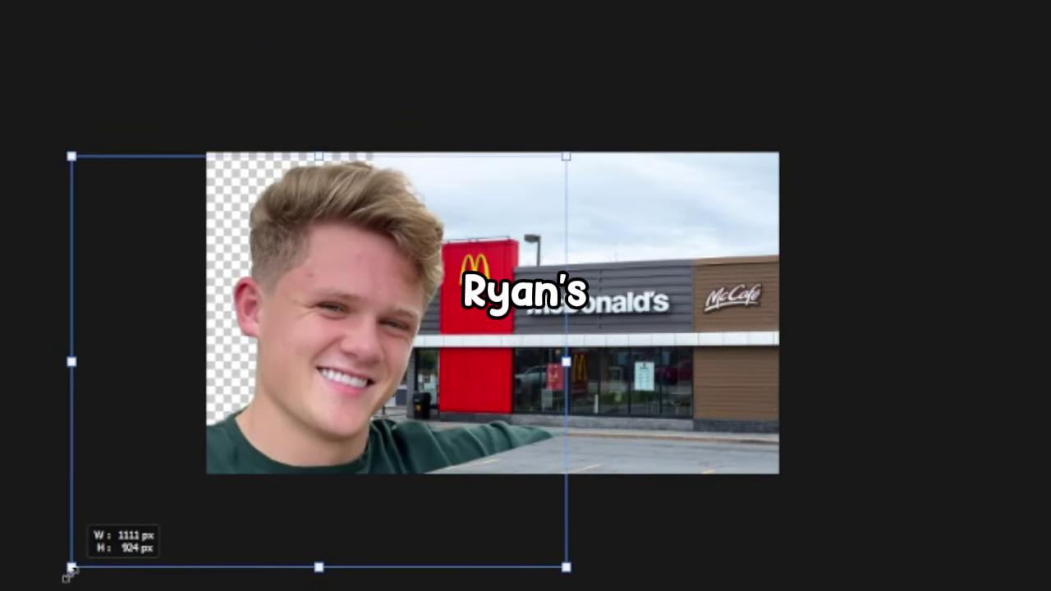
{"action": "key", "text": "Return"}
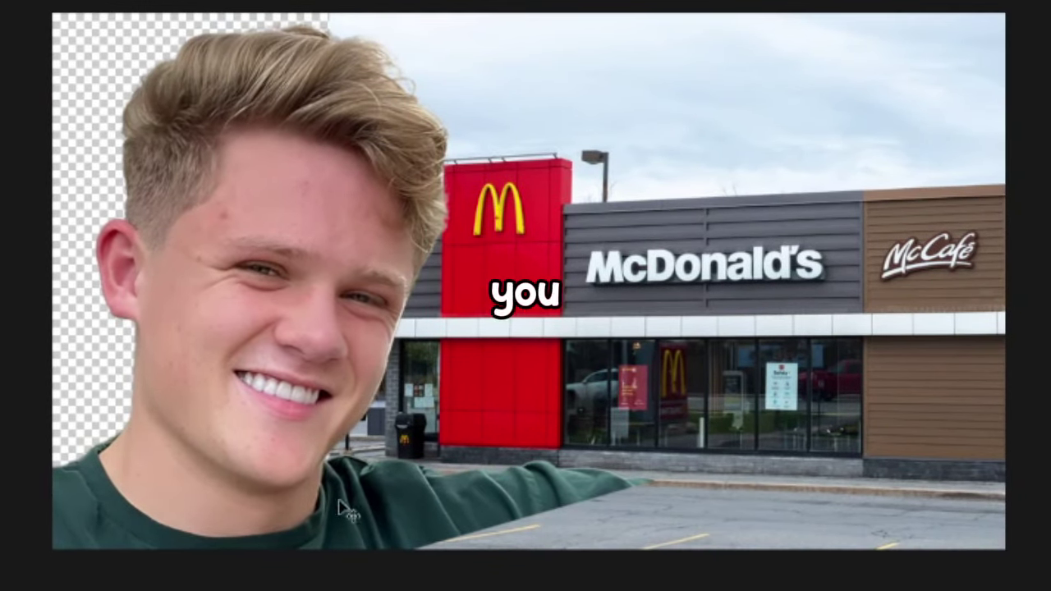
{"action": "key", "text": "ctrl+t"}
{"action": "left_click_drag", "start_coordinate": [232, 483], "coordinate": [233, 432]}
{"action": "scroll", "coordinate": [613, 332], "scroll_direction": "down", "scroll_amount": 1}
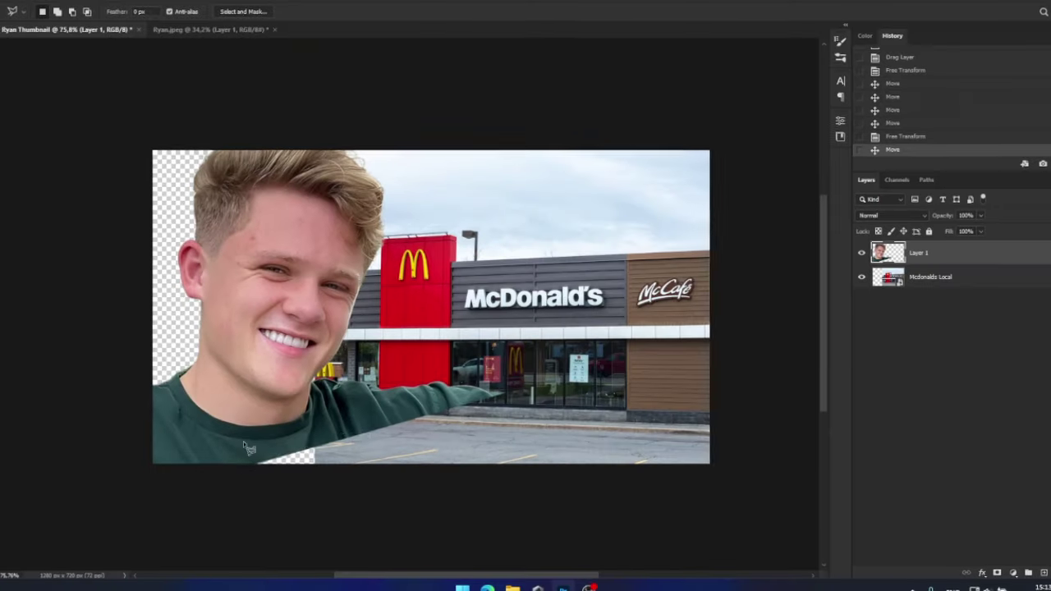
Select the area below the subject's outstretched arm with the Polygonal Lasso and fill it using Content-Aware at 100% opacity.
{"action": "left_click", "coordinate": [245, 466]}
{"action": "left_click", "coordinate": [338, 433]}
{"action": "left_click", "coordinate": [504, 392]}
{"action": "left_click", "coordinate": [544, 498]}
{"action": "left_click", "coordinate": [245, 466]}
{"action": "key", "text": "shift+F5"}
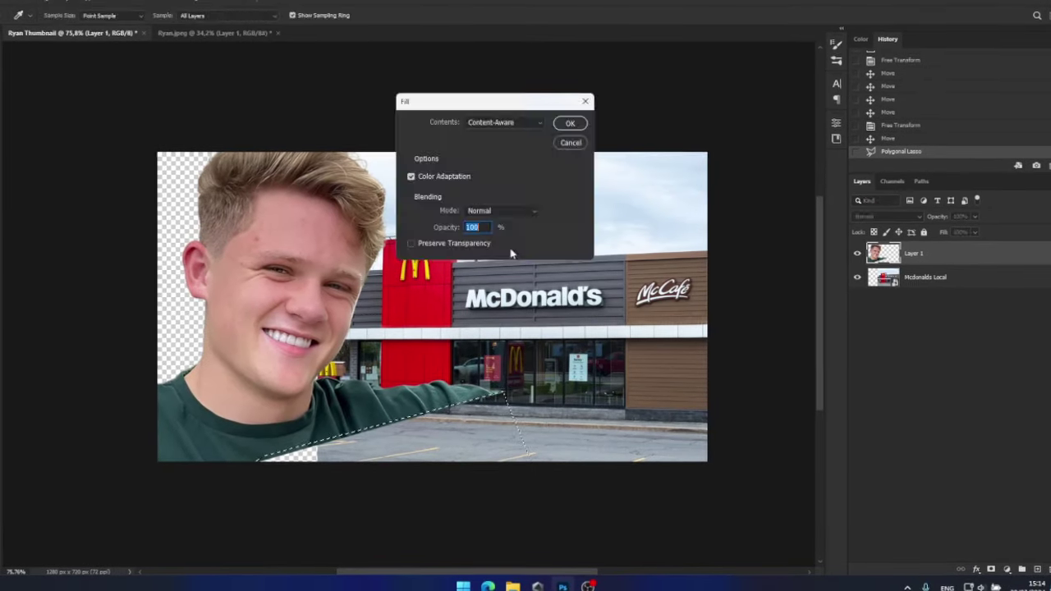
{"action": "left_click", "coordinate": [571, 123]}
{"action": "key", "text": "ctrl+d"}
Nudge the subject straight down until its hair sits inside the top edge of the canvas.
{"action": "key", "text": "v"}
{"action": "left_click_drag", "start_coordinate": [305, 299], "coordinate": [300, 304]}
{"action": "key", "text": "ctrl+z"}
{"action": "key", "text": "shift+Down"}
{"action": "key", "text": "shift+Down"}
{"action": "key", "text": "shift+Down"}
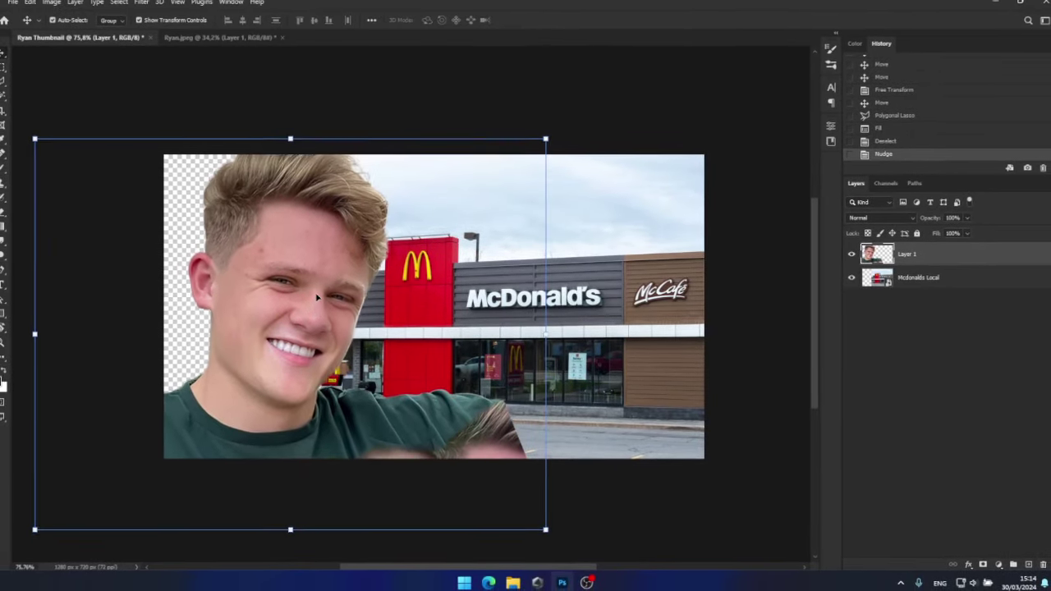
{"action": "key", "text": "shift+Down"}
{"action": "key", "text": "shift+Down"}
{"action": "key", "text": "shift+Down"}
{"action": "key", "text": "shift+Down"}
Erase the outstretched arm and the stray hair and face fragments beside the subject's shoulder.
{"action": "key", "text": "e"}
{"action": "scroll", "coordinate": [421, 355], "scroll_direction": "up", "scroll_amount": 3}
{"action": "left_click_drag", "start_coordinate": [539, 478], "coordinate": [463, 479]}
{"action": "left_click_drag", "start_coordinate": [485, 428], "coordinate": [535, 499]}
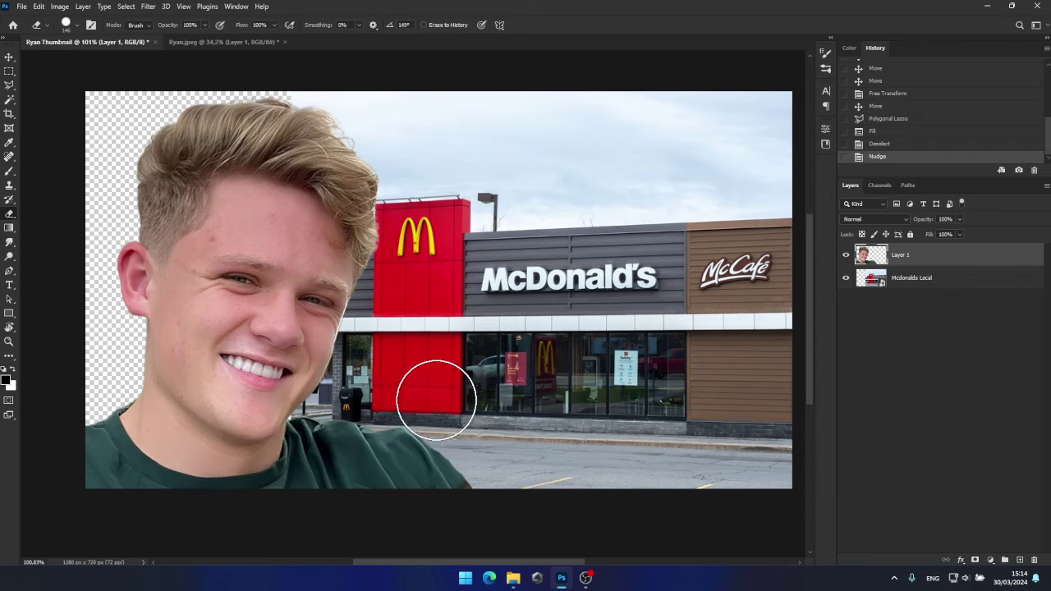
{"action": "scroll", "coordinate": [465, 373], "scroll_direction": "down", "scroll_amount": 5}
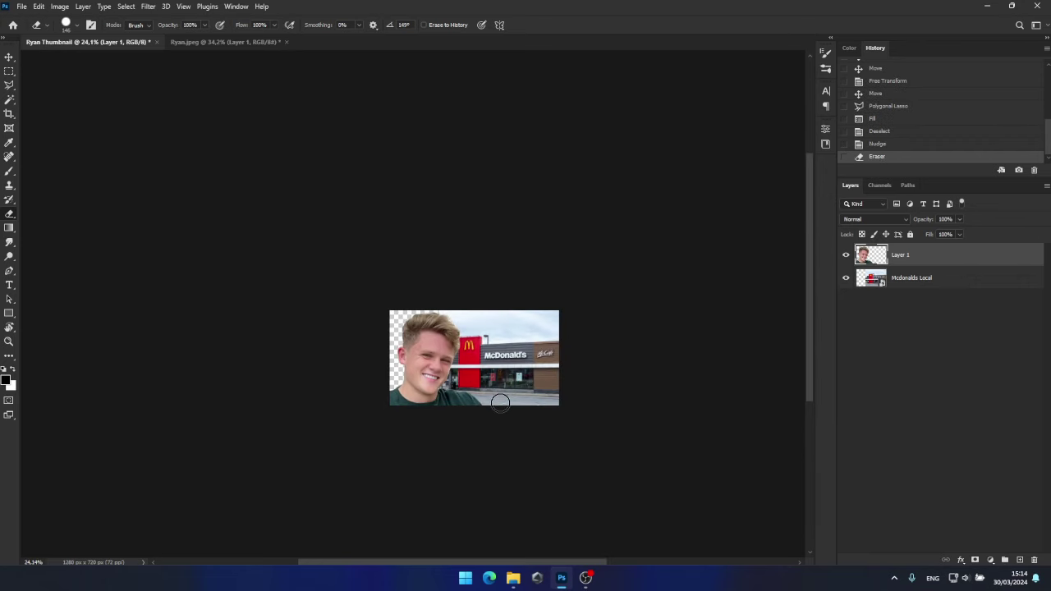
Place the AI Fill image at full canvas size and move it behind the subject to extend the restaurant background.
{"action": "scroll", "coordinate": [500, 402], "scroll_direction": "up", "scroll_amount": 4}
{"action": "scroll", "coordinate": [543, 427], "scroll_direction": "up", "scroll_amount": 3}
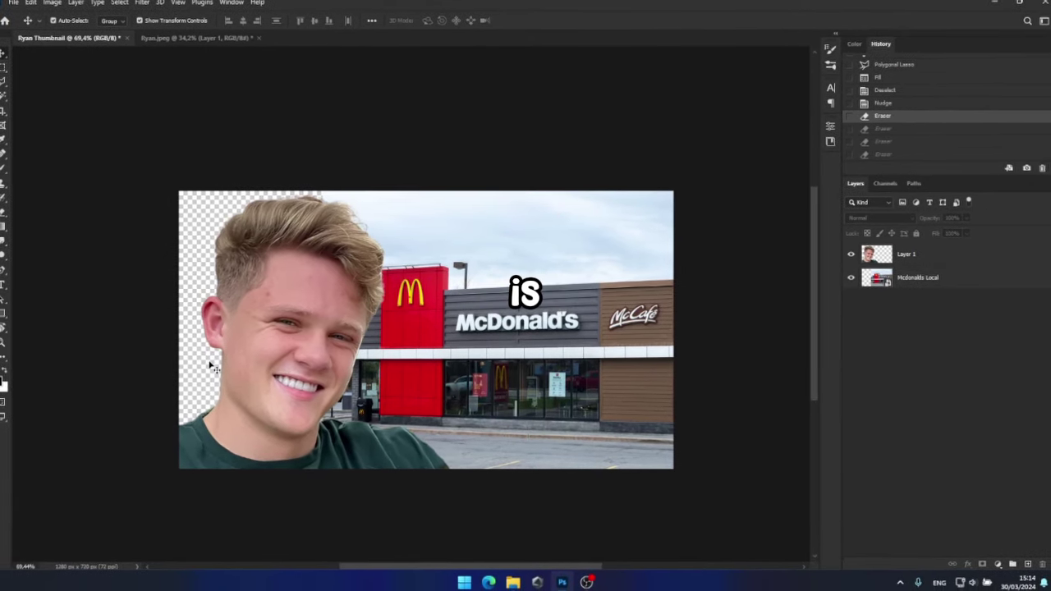
{"action": "left_click", "coordinate": [511, 580]}
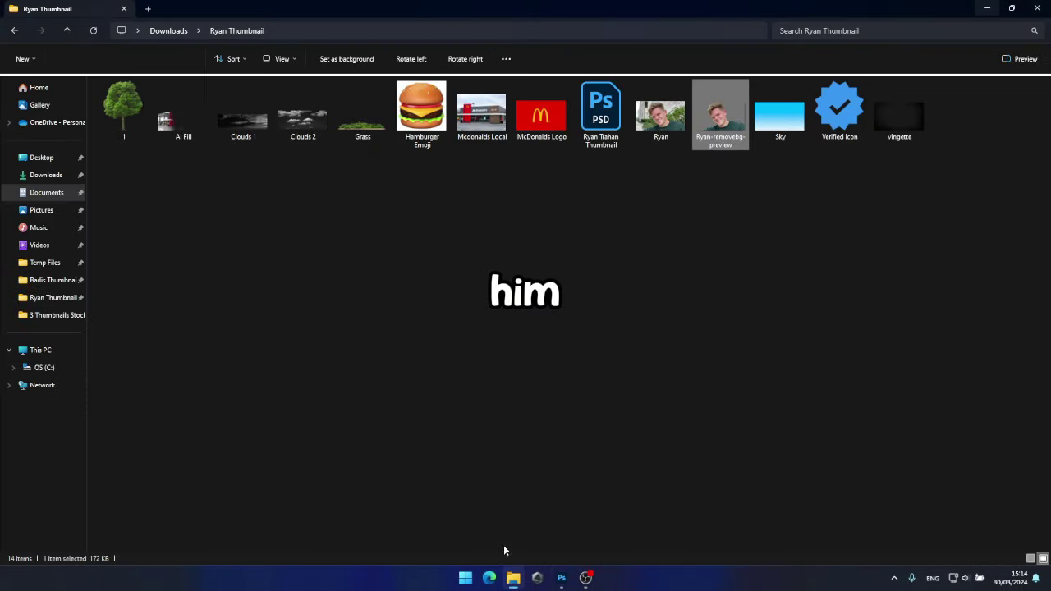
{"action": "left_click_drag", "start_coordinate": [183, 111], "coordinate": [460, 329]}
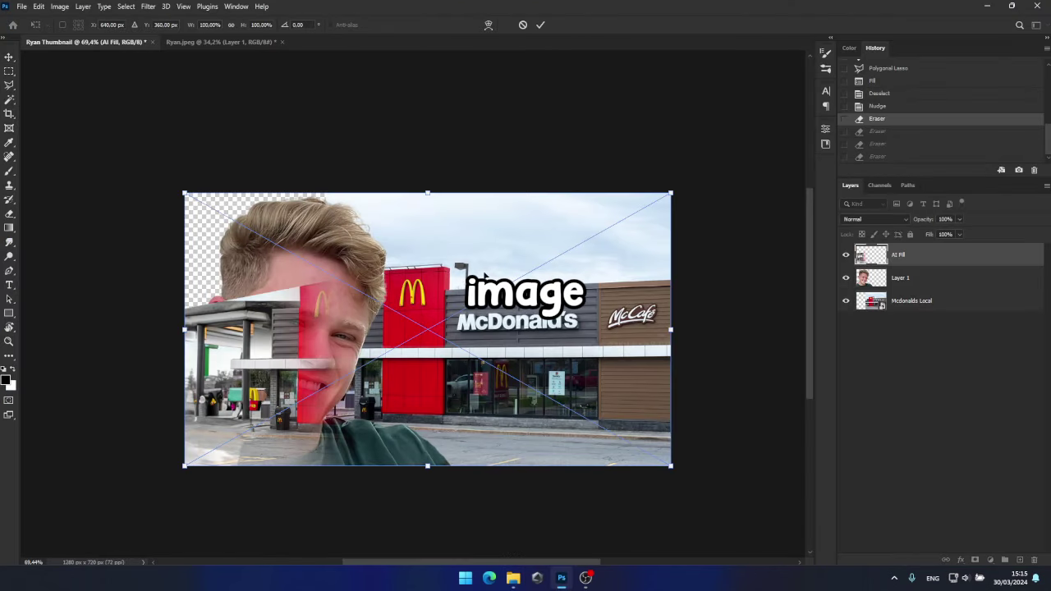
{"action": "left_click", "coordinate": [540, 27]}
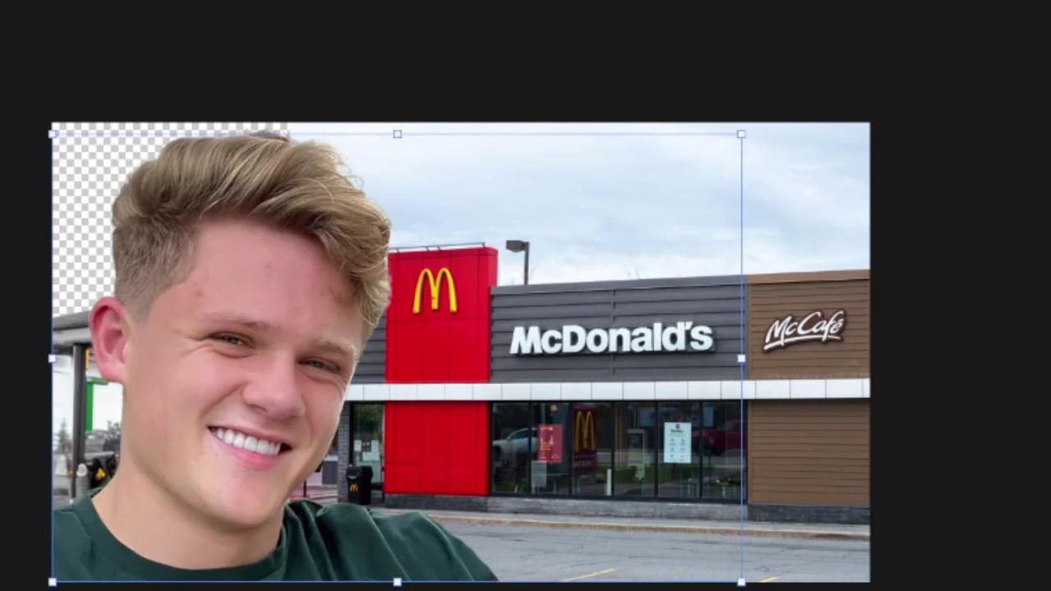
{"action": "left_click", "coordinate": [1006, 405]}
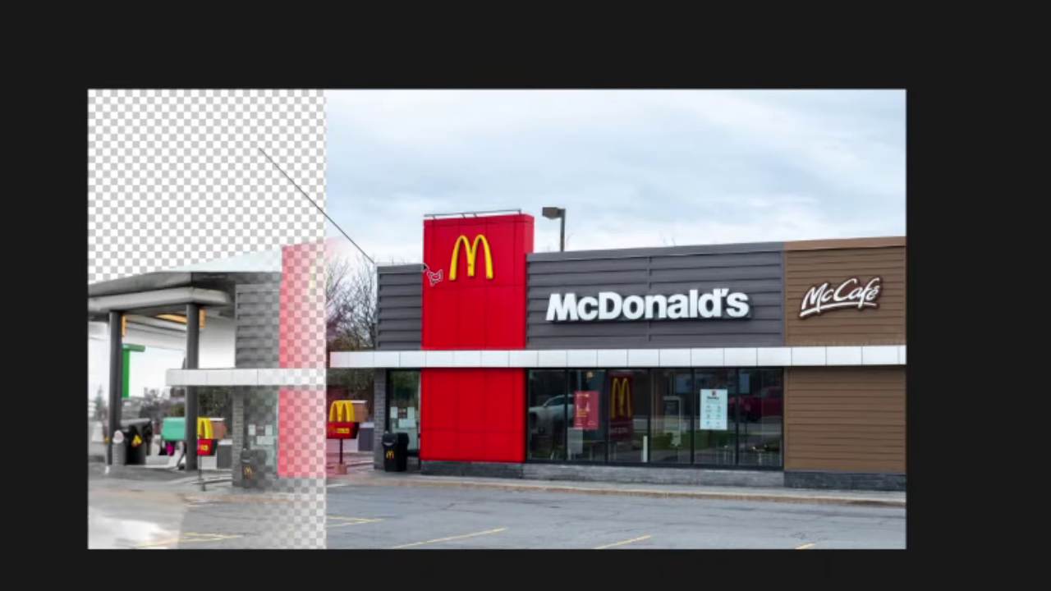
Select the sky above the restaurant's roofline on the Mcdonalds Local layer with the Polygonal Lasso and delete it.
{"action": "left_click", "coordinate": [424, 264]}
{"action": "key", "text": "ctrl+plus"}
{"action": "key", "text": "ctrl+plus"}
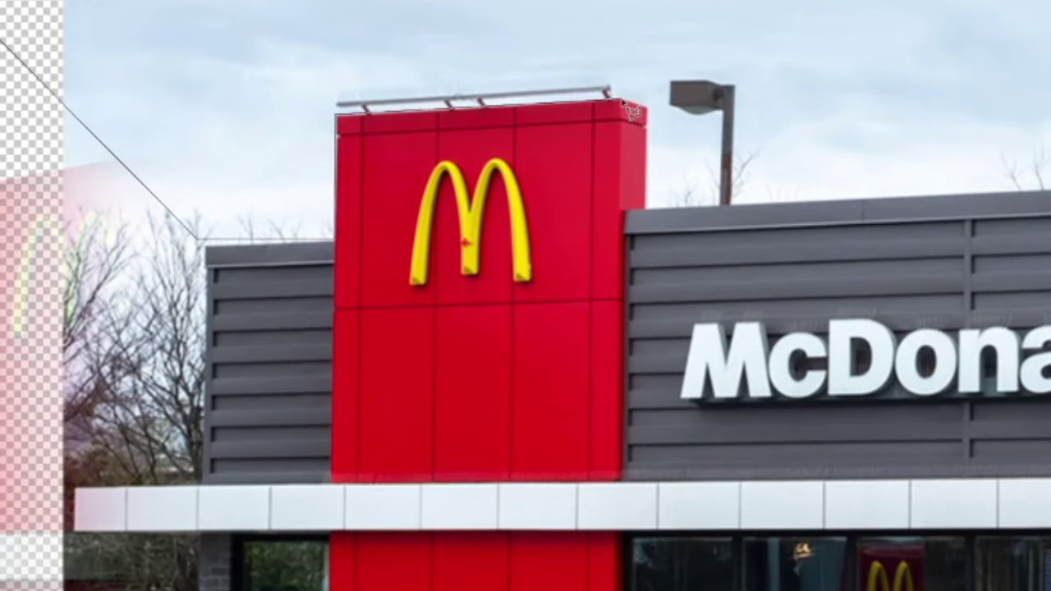
{"action": "left_click", "coordinate": [646, 208]}
{"action": "left_click_drag", "start_coordinate": [824, 178], "coordinate": [419, 224]}
{"action": "scroll", "coordinate": [986, 222], "scroll_direction": "right", "scroll_amount": 10}
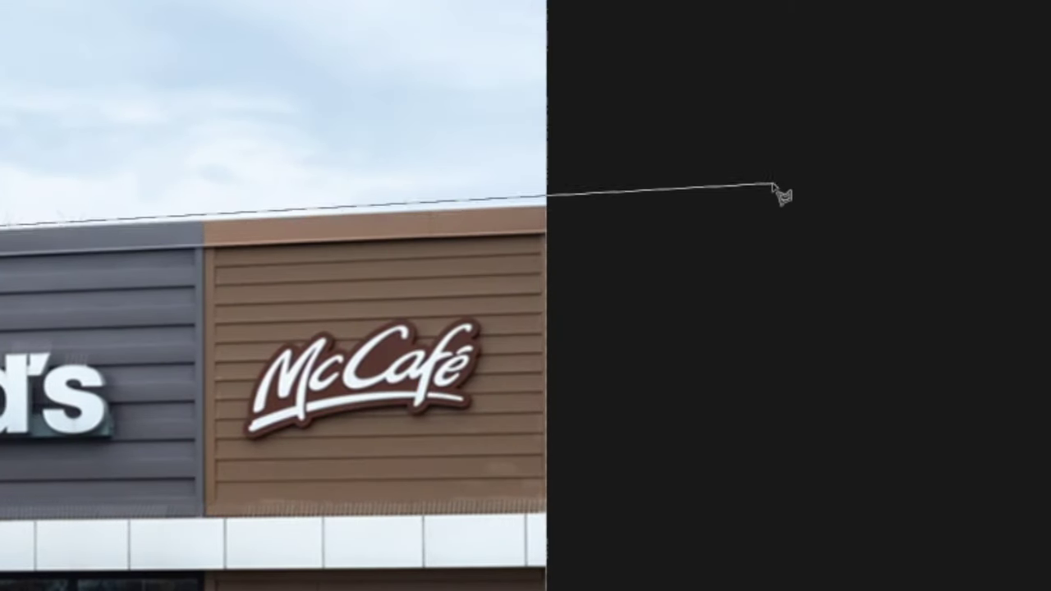
{"action": "left_click", "coordinate": [786, 195]}
{"action": "key", "text": "ctrl+minus"}
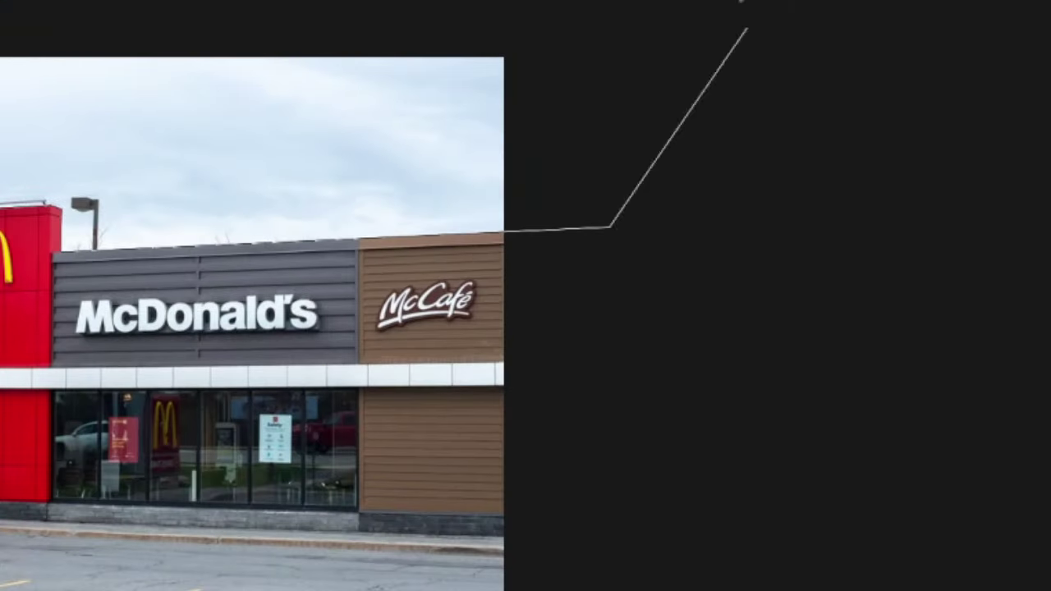
{"action": "left_click", "coordinate": [651, 2]}
{"action": "scroll", "coordinate": [652, 2], "scroll_direction": "left", "scroll_amount": 5}
{"action": "left_click", "coordinate": [2, 130]}
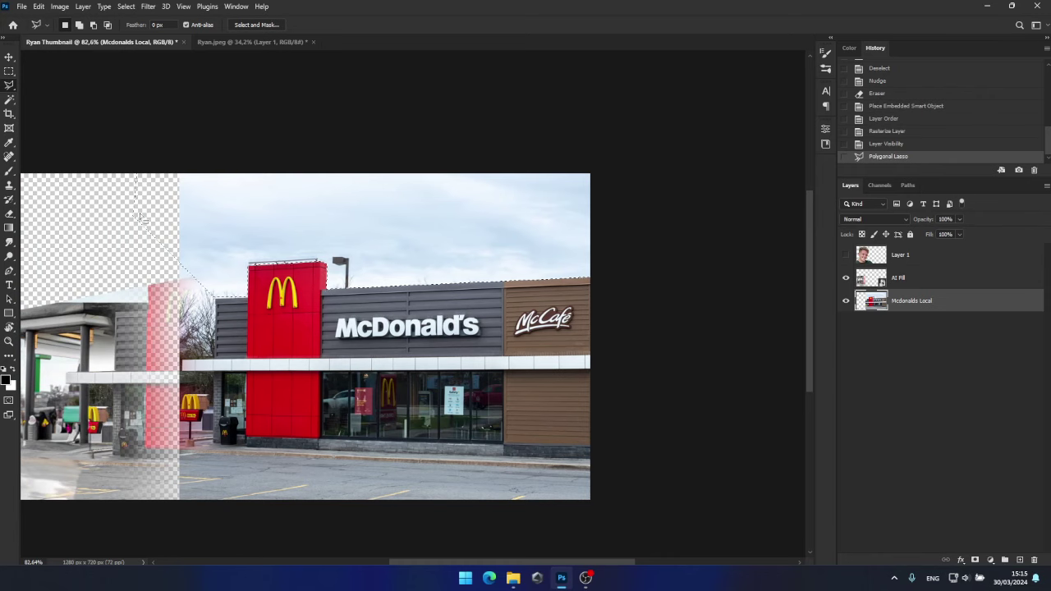
{"action": "key", "text": "Delete"}
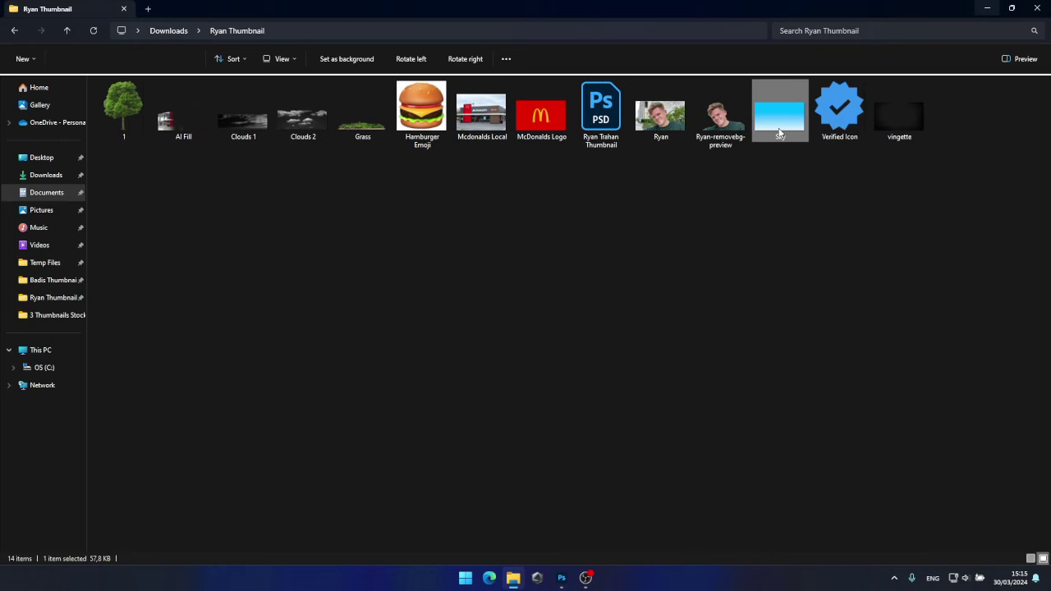
Place the Sky image, shrink it towards the canvas's upper-right corner, and put its layer beneath all others.
{"action": "left_click_drag", "start_coordinate": [780, 115], "coordinate": [534, 435]}
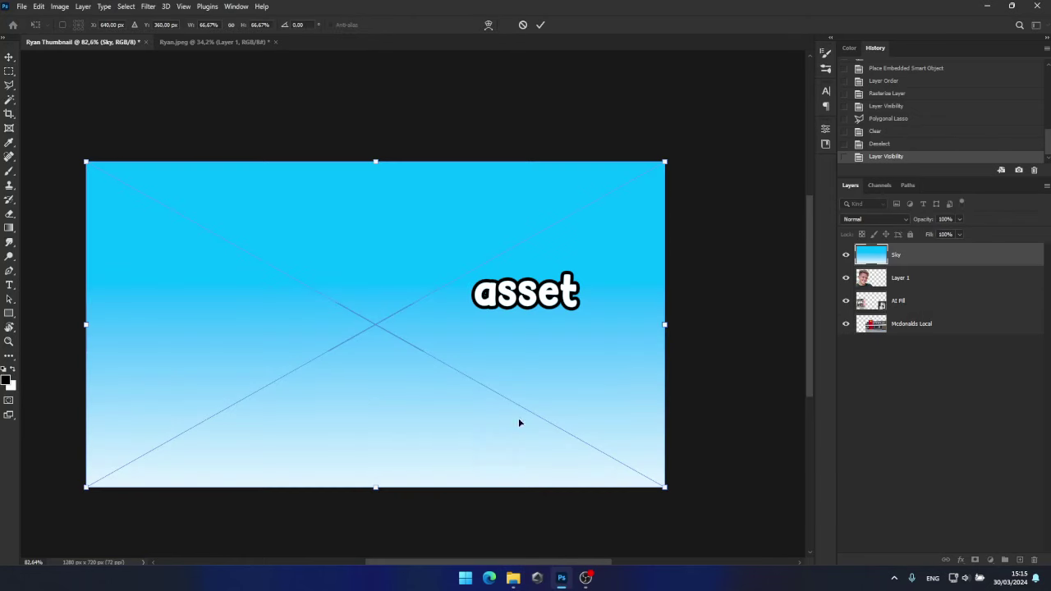
{"action": "left_click_drag", "start_coordinate": [84, 490], "coordinate": [307, 362]}
{"action": "left_click", "coordinate": [540, 25]}
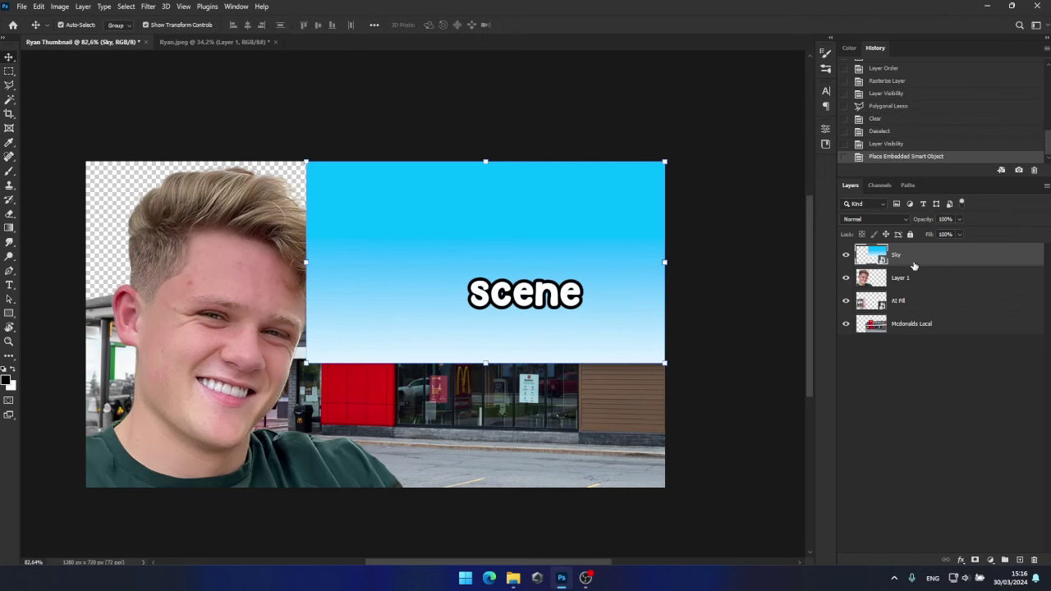
{"action": "left_click_drag", "start_coordinate": [915, 262], "coordinate": [915, 335]}
Shift the sky upward so its gradient fills the area behind the restaurant's roofline.
{"action": "left_click_drag", "start_coordinate": [606, 234], "coordinate": [604, 188]}
{"action": "left_click", "coordinate": [737, 213]}
{"action": "scroll", "coordinate": [737, 213], "scroll_direction": "down", "scroll_amount": 2}
{"action": "left_click_drag", "start_coordinate": [737, 213], "coordinate": [684, 241]}
{"action": "left_click_drag", "start_coordinate": [501, 263], "coordinate": [505, 245]}
{"action": "scroll", "coordinate": [616, 258], "scroll_direction": "down", "scroll_amount": 2}
{"action": "scroll", "coordinate": [474, 286], "scroll_direction": "up", "scroll_amount": 3}
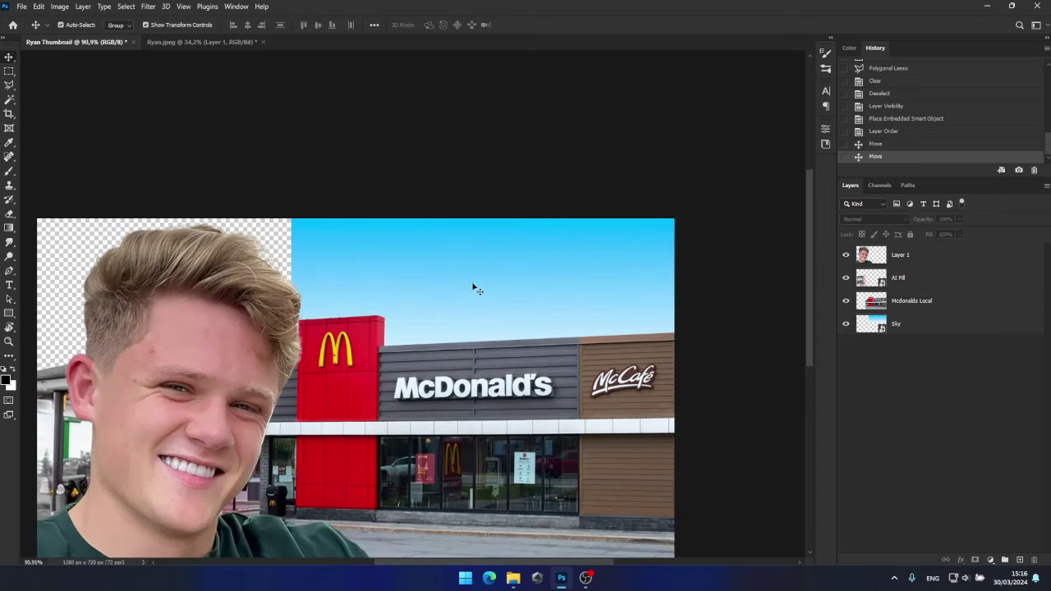
Duplicate the Sky layer and move the copy behind the subject's head to fill the empty part of the sky.
{"action": "key", "text": "ctrl+j"}
{"action": "key", "text": "ctrl+t"}
{"action": "left_click_drag", "start_coordinate": [579, 300], "coordinate": [175, 283]}
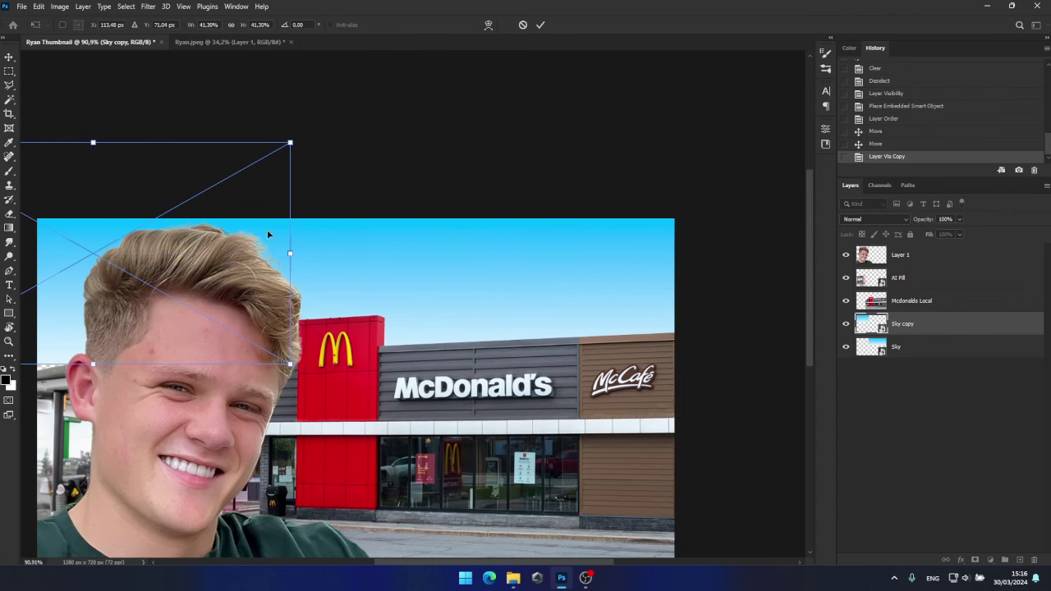
{"action": "left_click", "coordinate": [540, 25]}
{"action": "scroll", "coordinate": [482, 129], "scroll_direction": "down", "scroll_amount": 5}
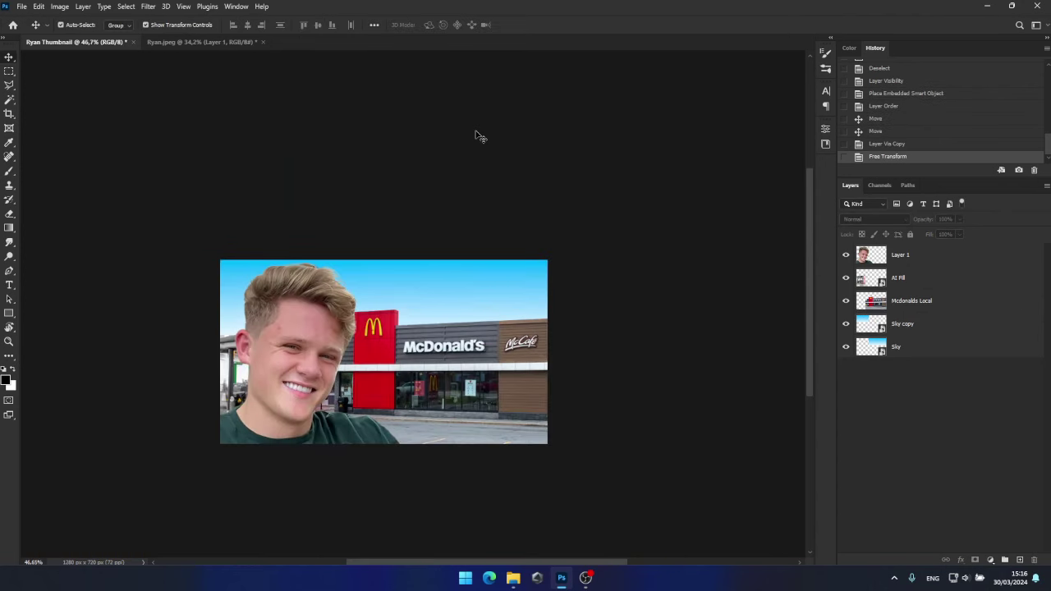
Rasterize the Sky copy layer and fill a Polygonal Lasso selection covering the gap above the canopy beside the subject's ear.
{"action": "scroll", "coordinate": [332, 307], "scroll_direction": "up", "scroll_amount": 4}
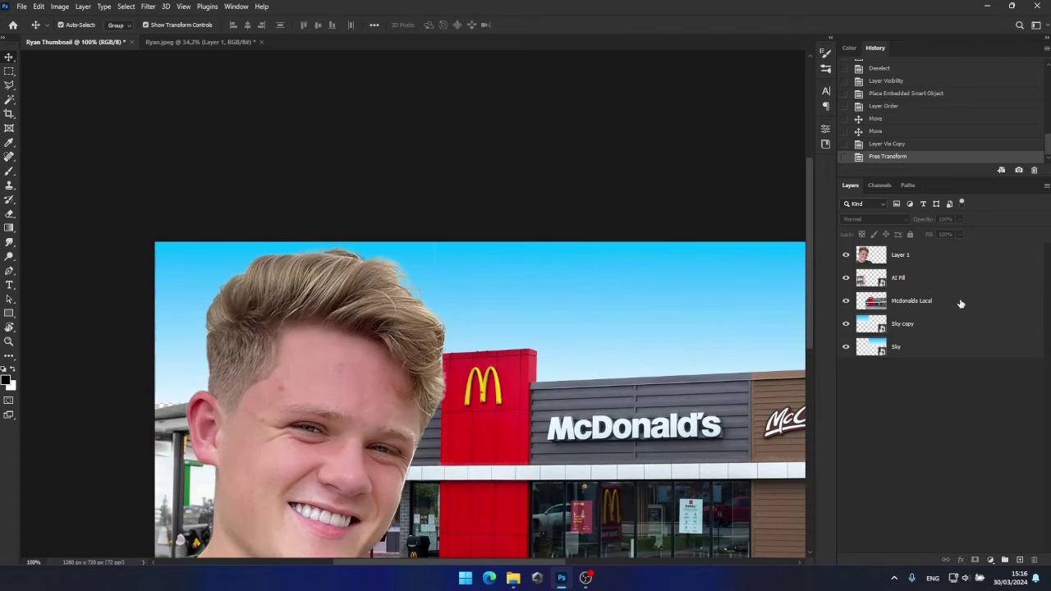
{"action": "left_click", "coordinate": [956, 325]}
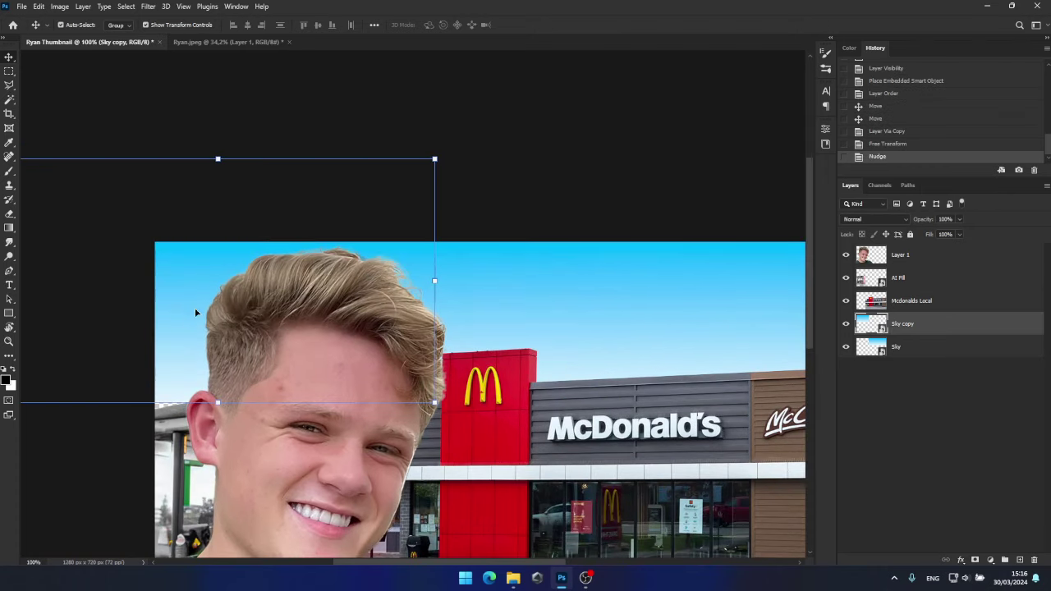
{"action": "key", "text": "l"}
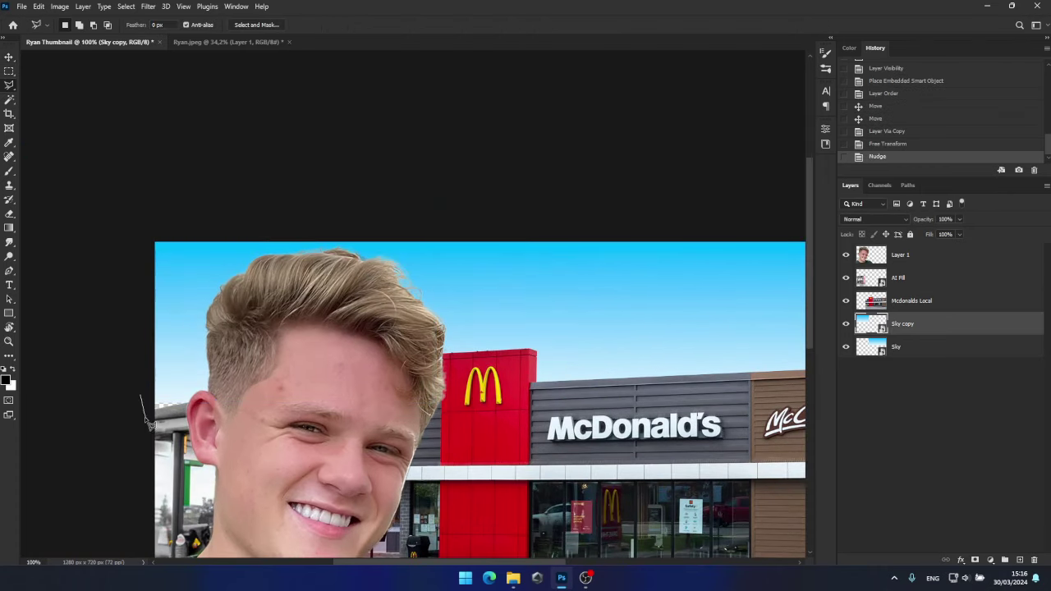
{"action": "right_click", "coordinate": [176, 398]}
{"action": "right_click", "coordinate": [916, 324]}
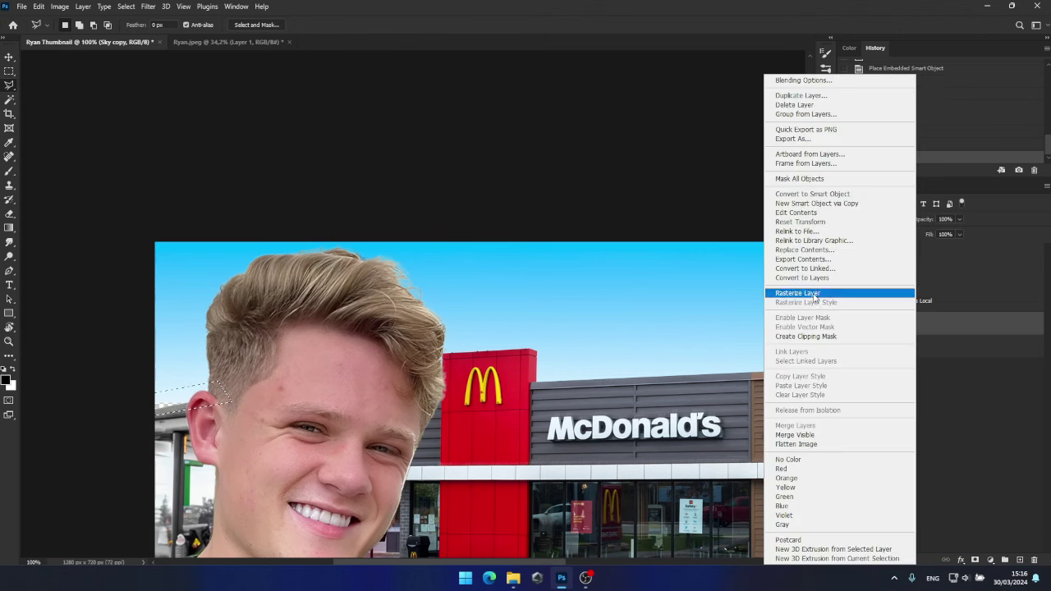
{"action": "left_click", "coordinate": [812, 293]}
{"action": "right_click", "coordinate": [181, 395]}
{"action": "left_click", "coordinate": [218, 301]}
{"action": "left_click", "coordinate": [568, 129]}
{"action": "key", "text": "ctrl+d"}
{"action": "scroll", "coordinate": [466, 318], "scroll_direction": "down", "scroll_amount": 6}
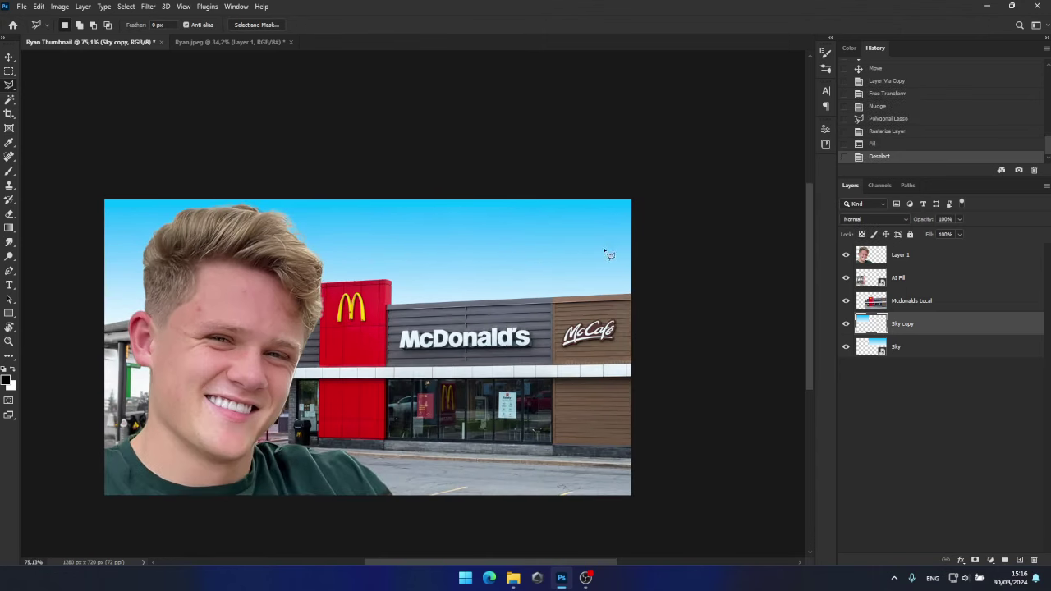
Place the Clouds 1 image and scale it to about 45% in the sky above the restaurant.
{"action": "left_click", "coordinate": [513, 578]}
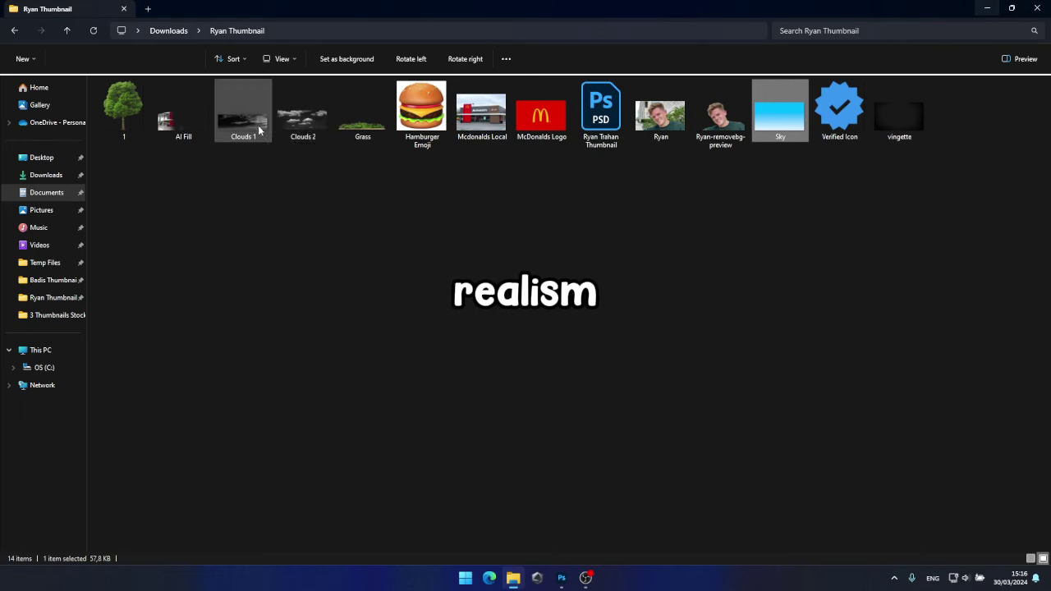
{"action": "left_click_drag", "start_coordinate": [271, 128], "coordinate": [250, 133]}
{"action": "left_click", "coordinate": [304, 188]}
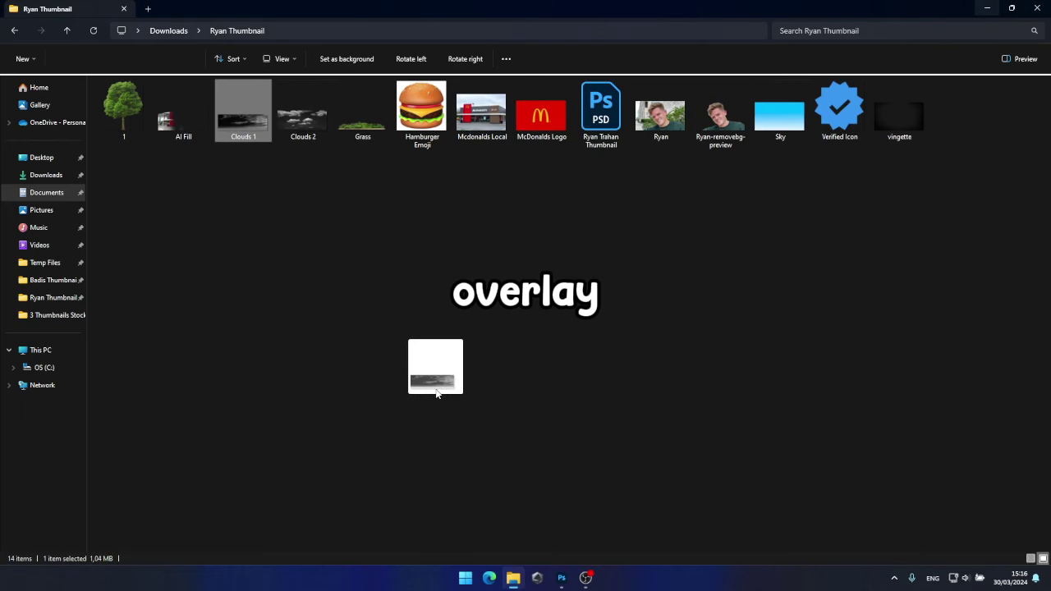
{"action": "left_click_drag", "start_coordinate": [436, 393], "coordinate": [494, 332]}
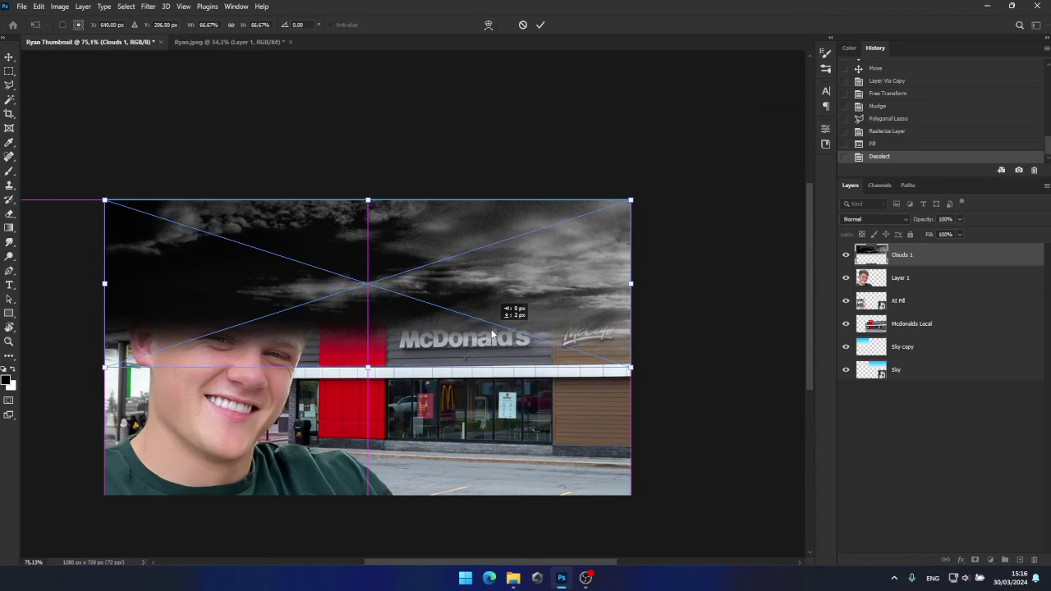
{"action": "left_click_drag", "start_coordinate": [102, 362], "coordinate": [271, 286]}
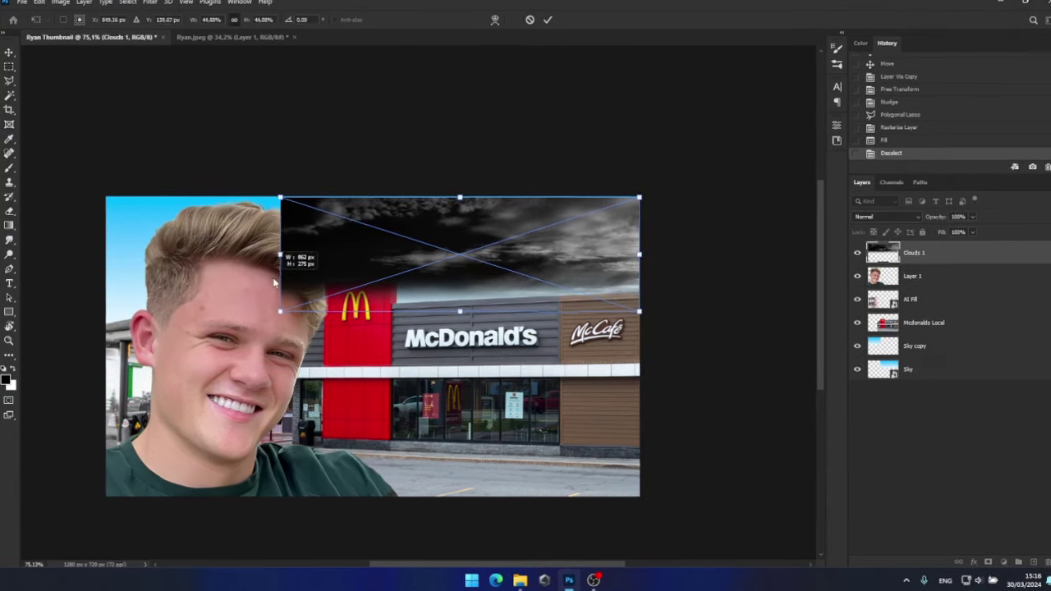
{"action": "left_click", "coordinate": [547, 19]}
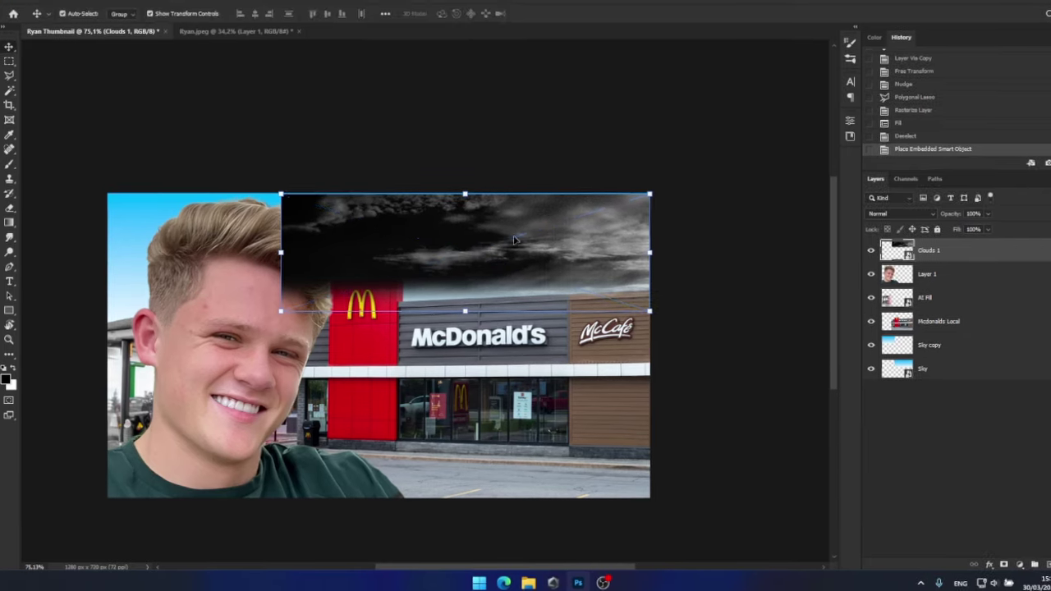
Set the Clouds 1 layer's blending mode to Screen and move it directly below the Mcdonalds Local layer.
{"action": "left_click", "coordinate": [887, 217]}
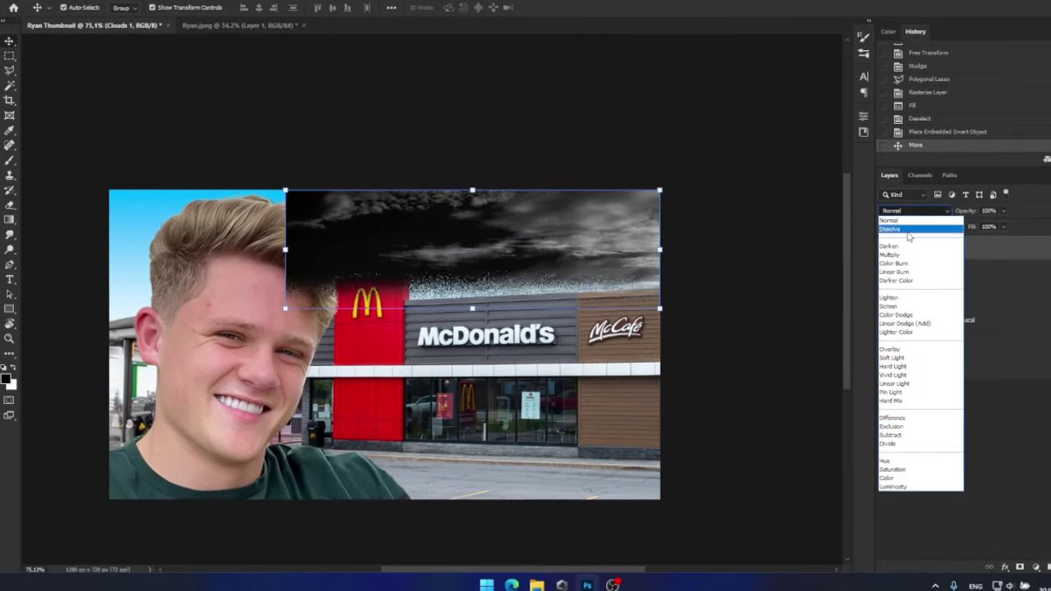
{"action": "left_click", "coordinate": [897, 306]}
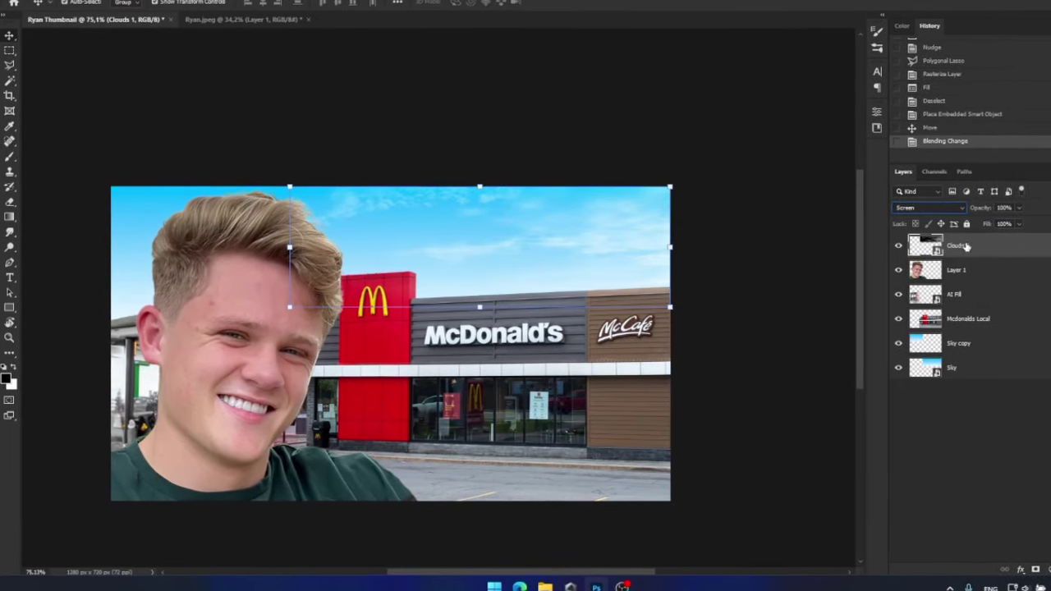
{"action": "left_click_drag", "start_coordinate": [950, 248], "coordinate": [956, 327]}
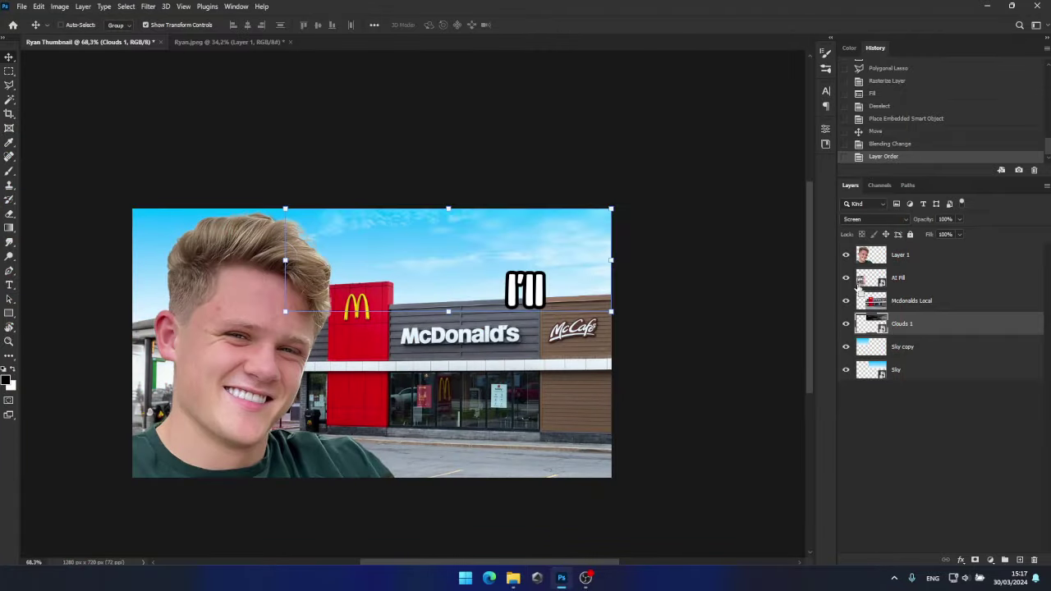
Duplicate the Clouds 1 layer, flip the copy horizontally, and move it behind the subject's head.
{"action": "key", "text": "ctrl+j"}
{"action": "key", "text": "ctrl+t"}
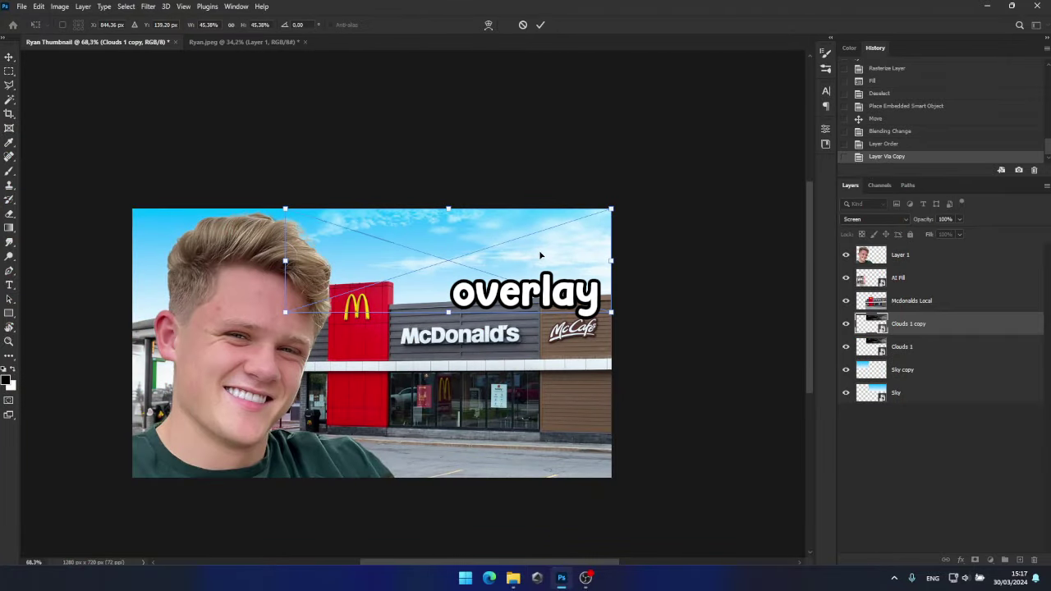
{"action": "right_click", "coordinate": [540, 256]}
{"action": "left_click", "coordinate": [567, 454]}
{"action": "left_click_drag", "start_coordinate": [534, 270], "coordinate": [264, 260]}
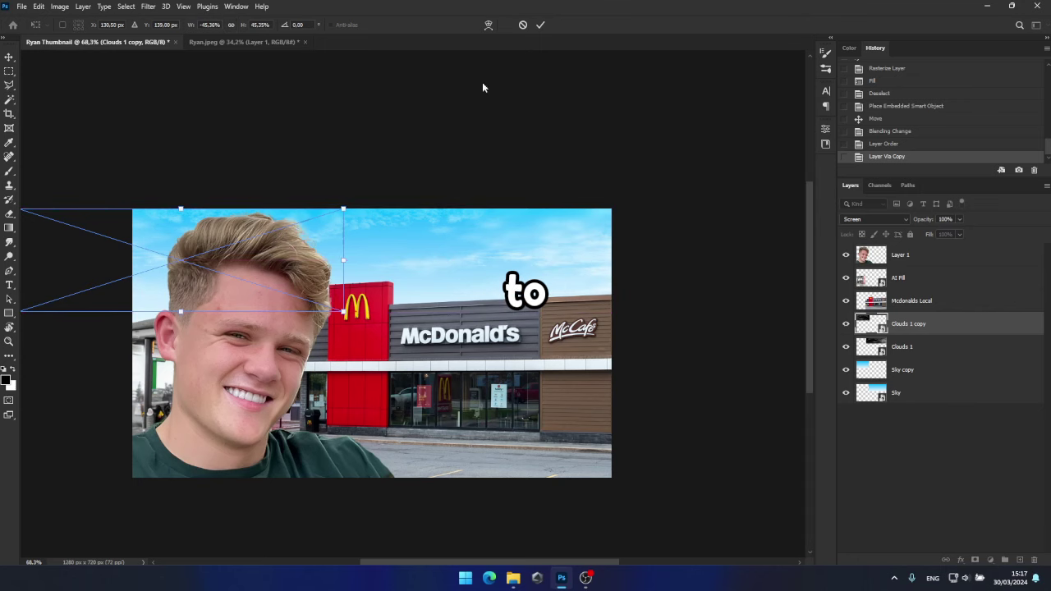
{"action": "left_click", "coordinate": [540, 25]}
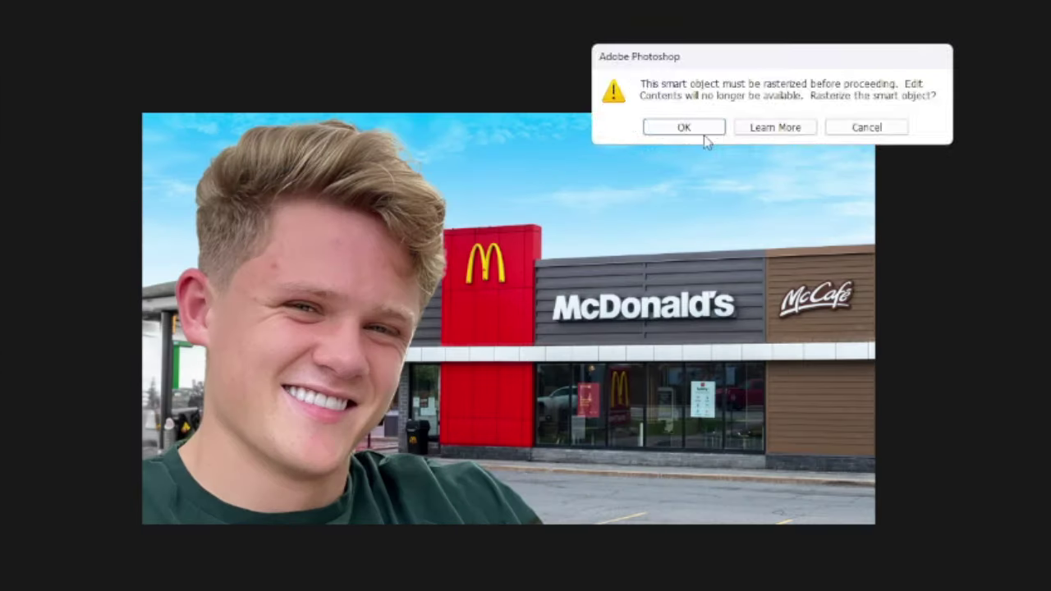
Rasterize the Clouds 1 copy and erase its edge beside the subject's hair to blend the two cloud overlays.
{"action": "left_click", "coordinate": [704, 136]}
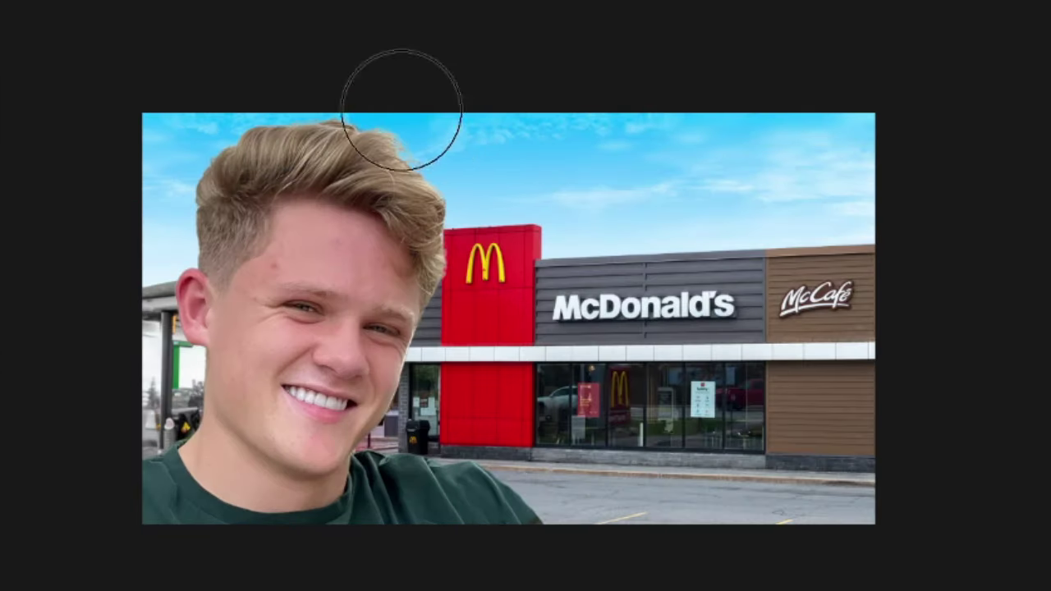
{"action": "right_click", "coordinate": [508, 162]}
{"action": "left_click_drag", "start_coordinate": [704, 243], "coordinate": [597, 242]}
{"action": "left_click", "coordinate": [442, 176]}
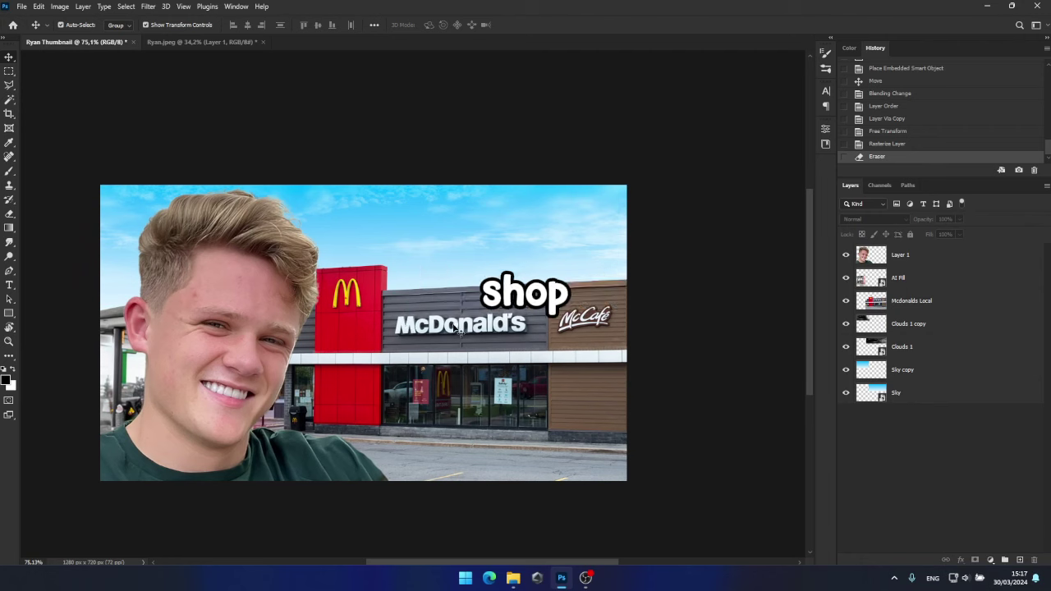
Create a layer above Clouds 1 copy and paint a soft white glow with a low-hardness brush in the sky behind the restaurant.
{"action": "left_click", "coordinate": [953, 324]}
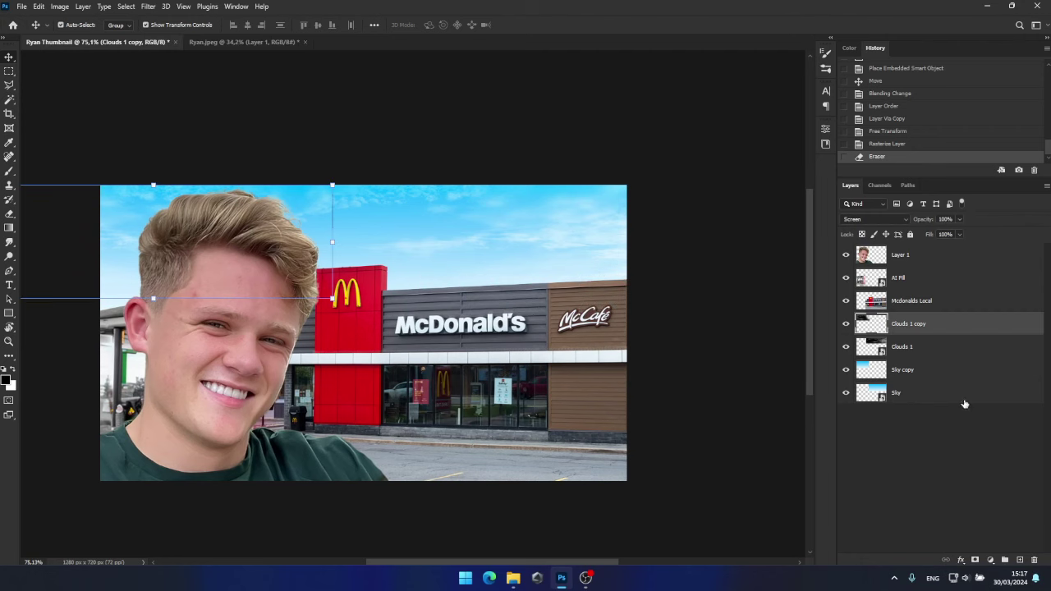
{"action": "left_click", "coordinate": [1019, 560]}
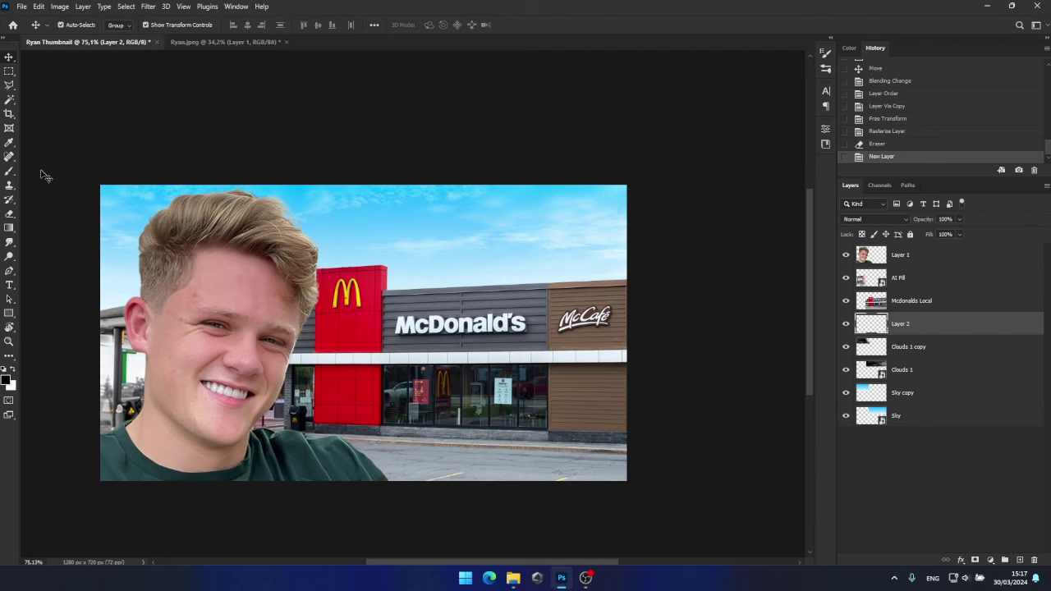
{"action": "key", "text": "x"}
{"action": "right_click", "coordinate": [450, 353]}
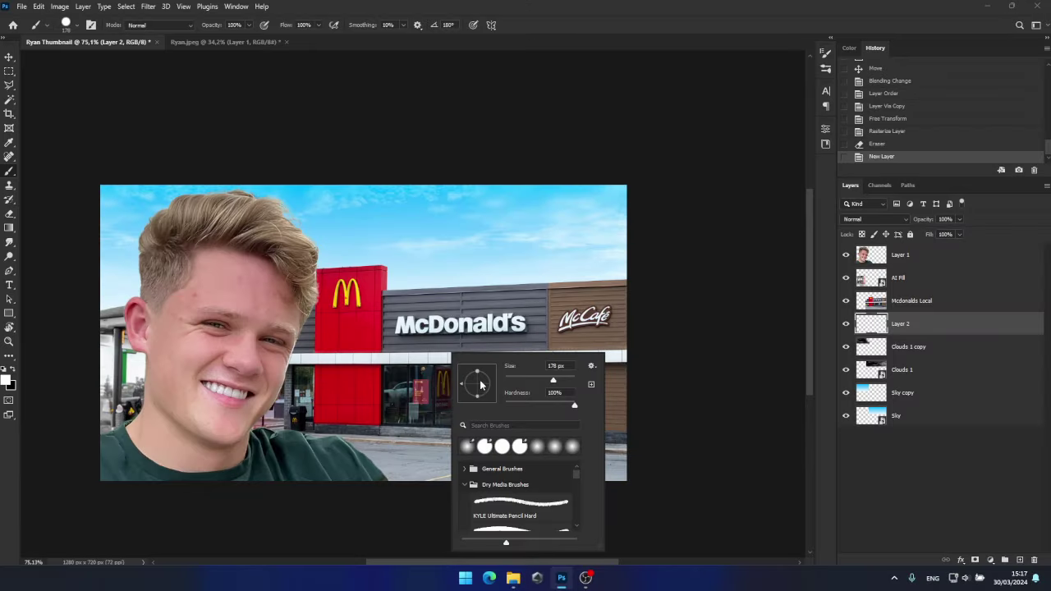
{"action": "left_click_drag", "start_coordinate": [521, 406], "coordinate": [451, 409]}
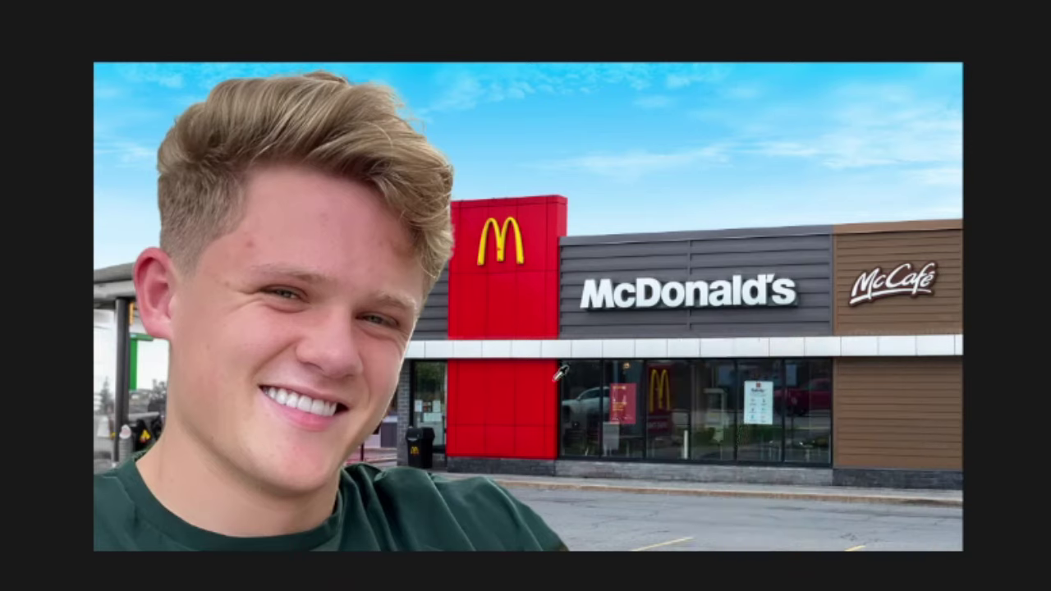
{"action": "left_click_drag", "start_coordinate": [380, 371], "coordinate": [587, 406]}
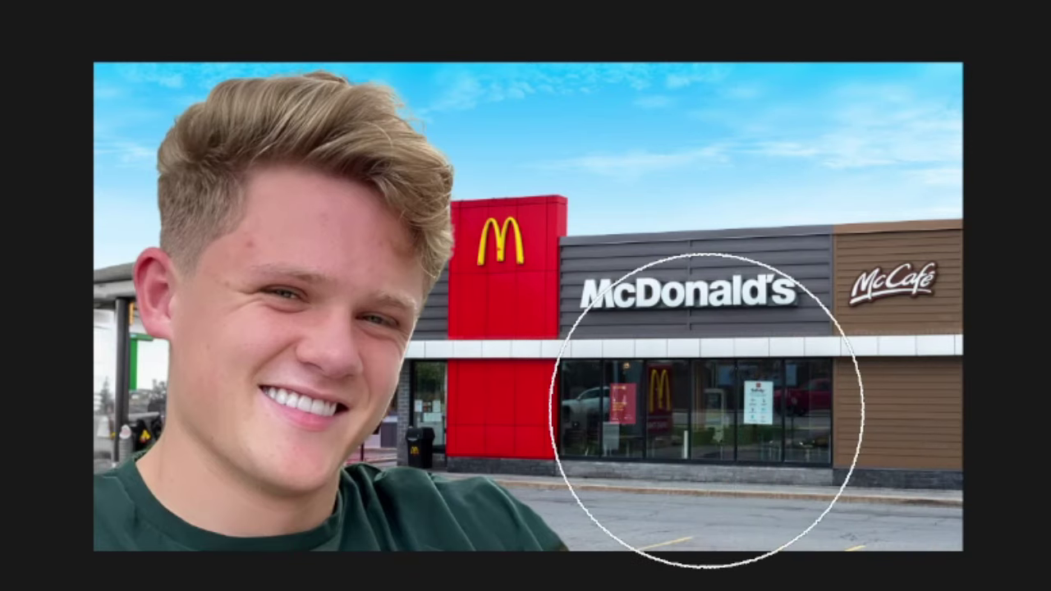
{"action": "key", "text": "bracketleft"}
{"action": "key", "text": "bracketleft"}
{"action": "key", "text": "bracketleft"}
{"action": "key", "text": "bracketleft"}
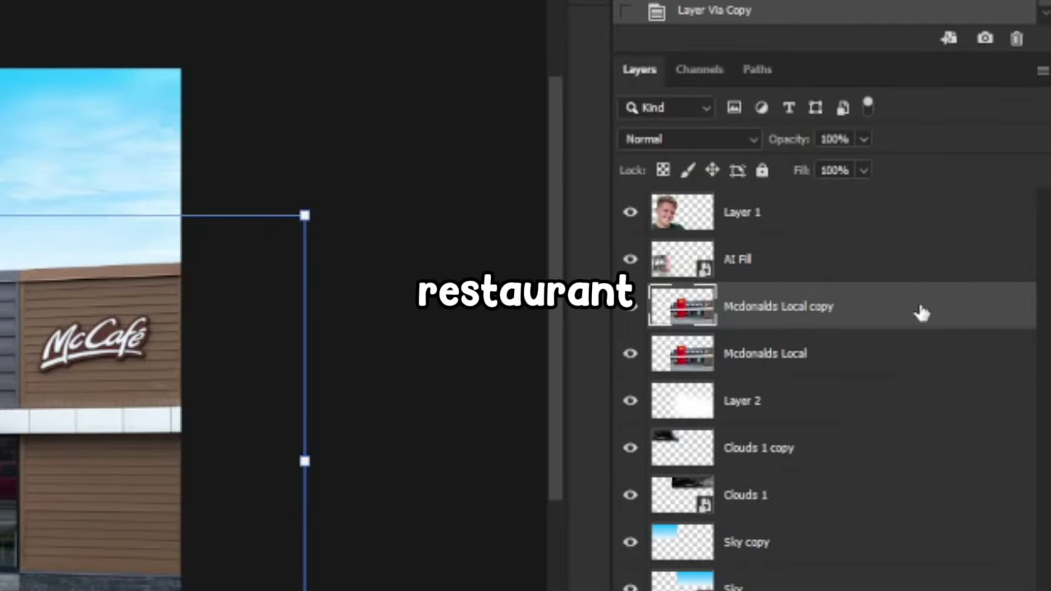
Apply the white Inner Glow preset from the Thumbnail_Styles_Essential styles to the Mcdonalds Local copy layer.
{"action": "double_click", "coordinate": [920, 310]}
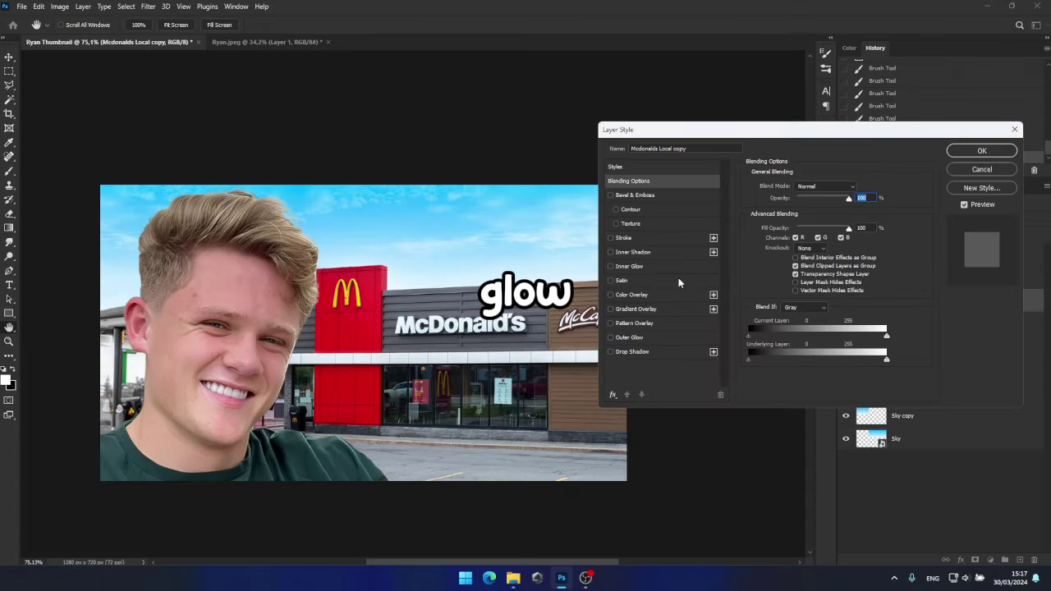
{"action": "left_click", "coordinate": [649, 169]}
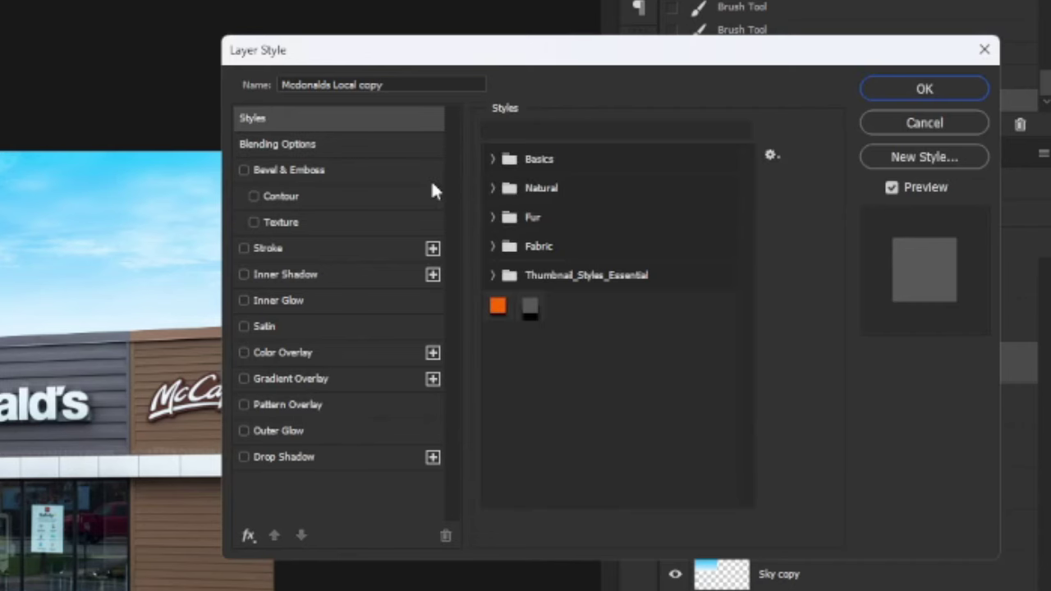
{"action": "left_click", "coordinate": [493, 276]}
{"action": "left_click", "coordinate": [517, 338]}
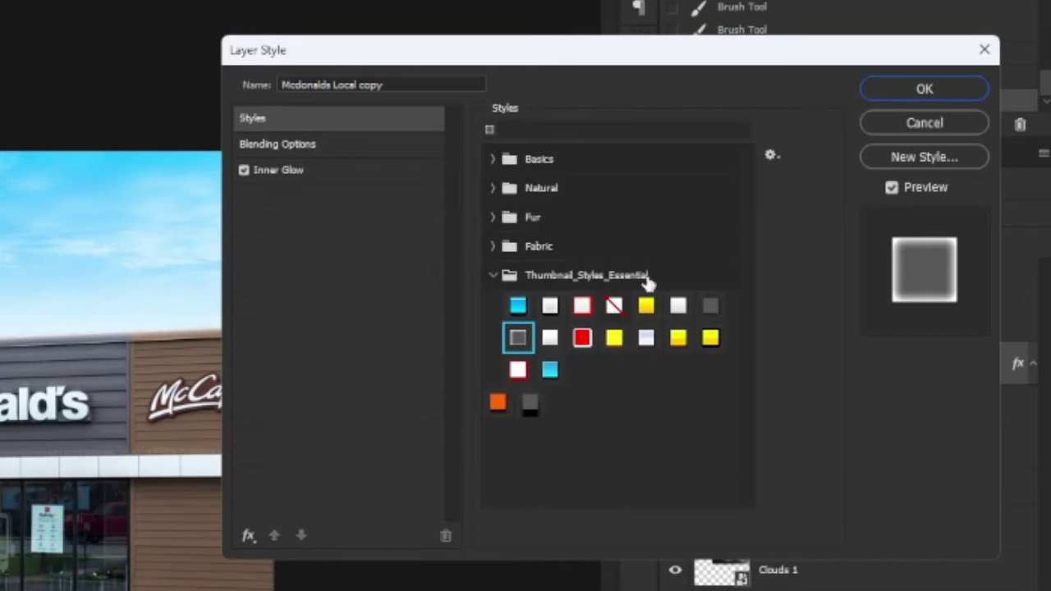
{"action": "left_click", "coordinate": [918, 90]}
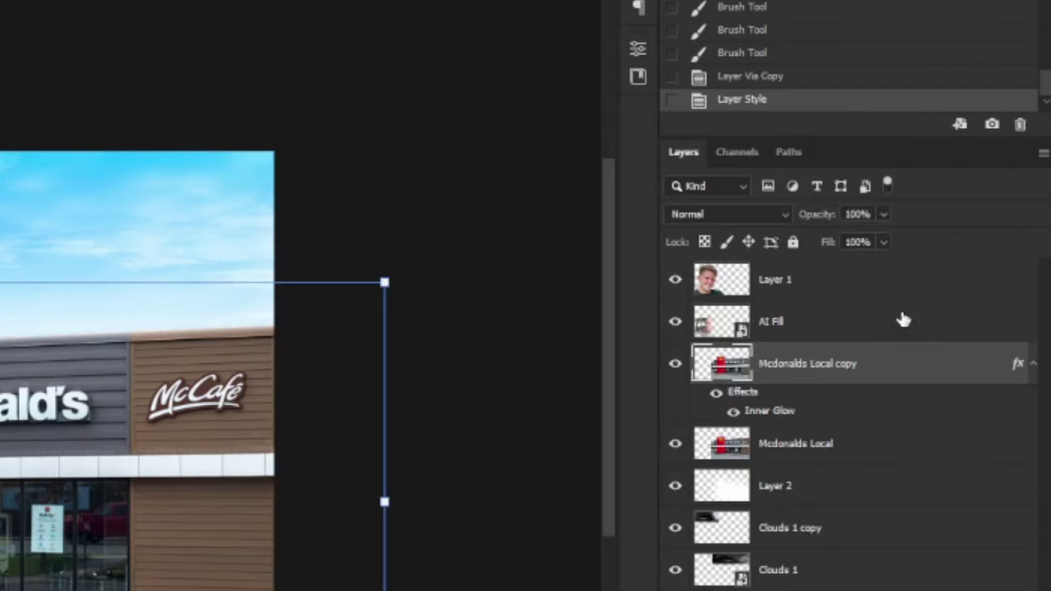
Lower the Mcdonalds Local copy layer's opacity to about 27% and merge it with the Mcdonalds Local layer.
{"action": "left_click_drag", "start_coordinate": [886, 214], "coordinate": [870, 242]}
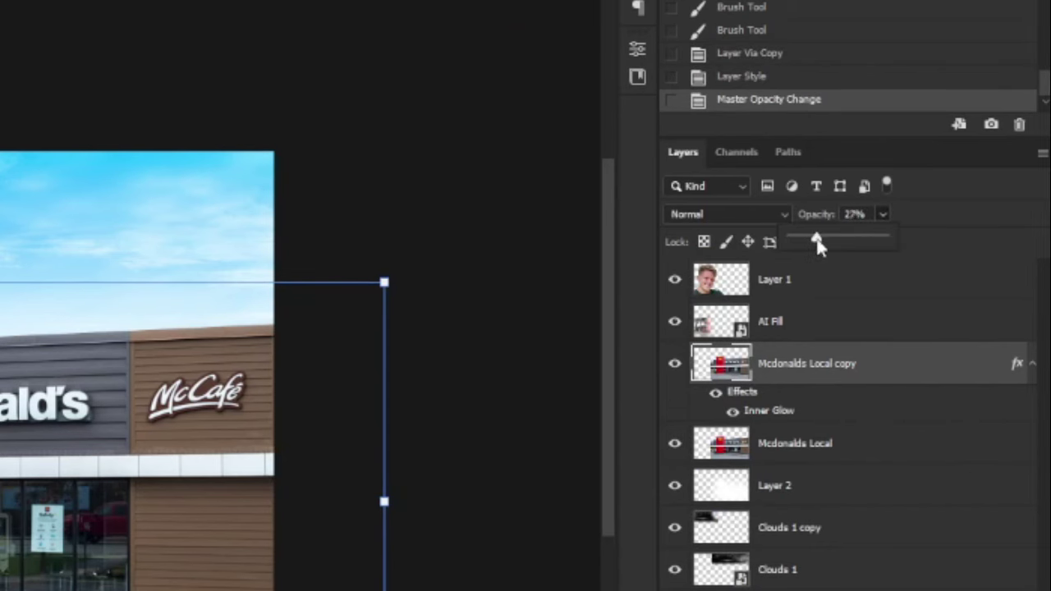
{"action": "left_click", "coordinate": [261, 49]}
{"action": "left_click", "coordinate": [875, 367]}
{"action": "left_click", "coordinate": [849, 447], "text": "ctrl"}
{"action": "key", "text": "ctrl+e"}
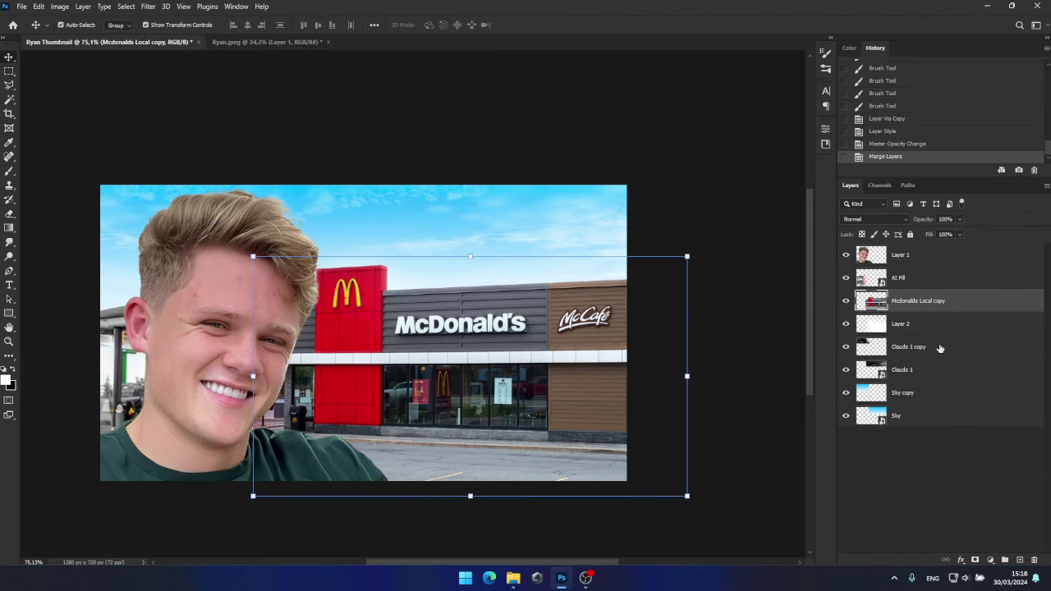
Desaturate the bluish tones of the merged restaurant layer with the Color Mixer of the Camera Raw filter.
{"action": "left_click", "coordinate": [148, 7]}
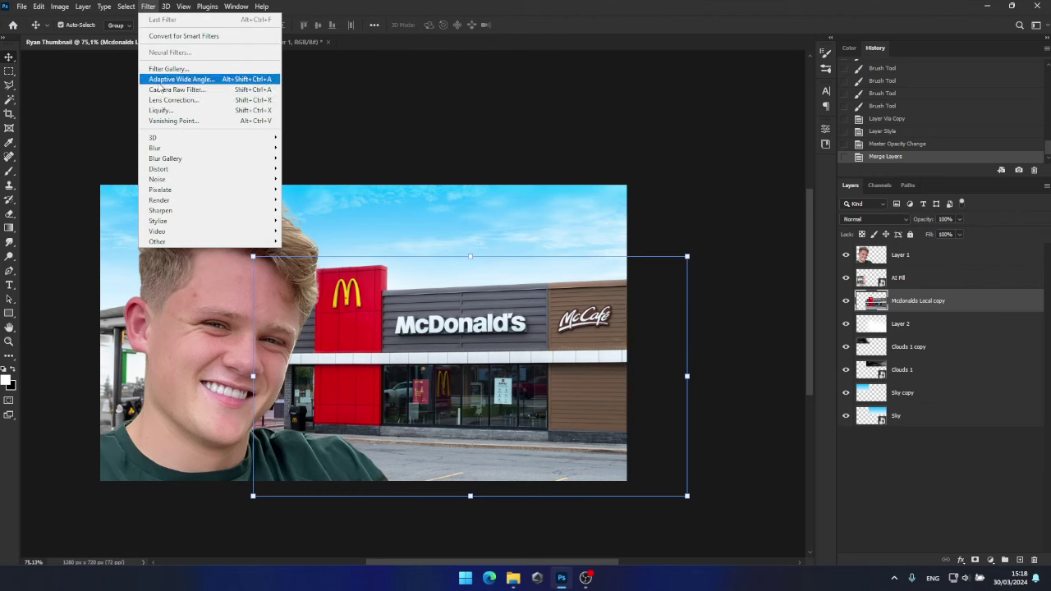
{"action": "left_click", "coordinate": [159, 90]}
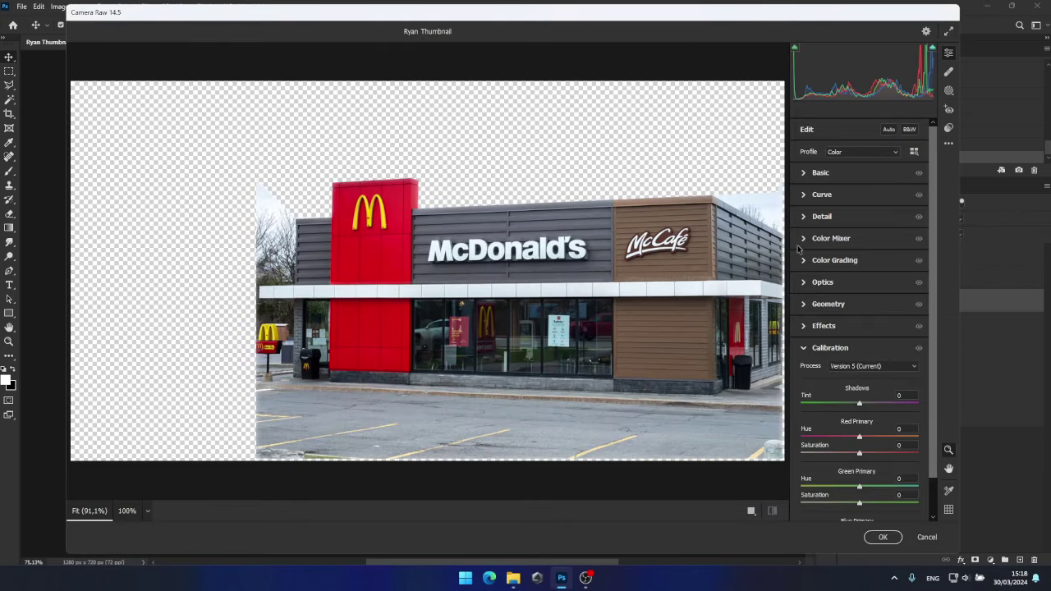
{"action": "left_click", "coordinate": [804, 239]}
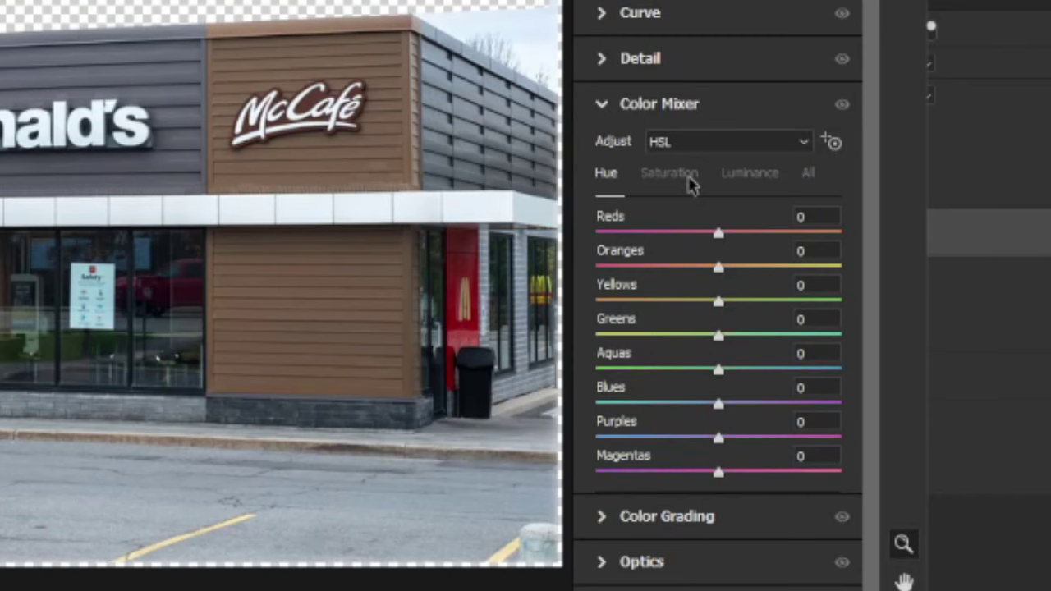
{"action": "left_click", "coordinate": [835, 271]}
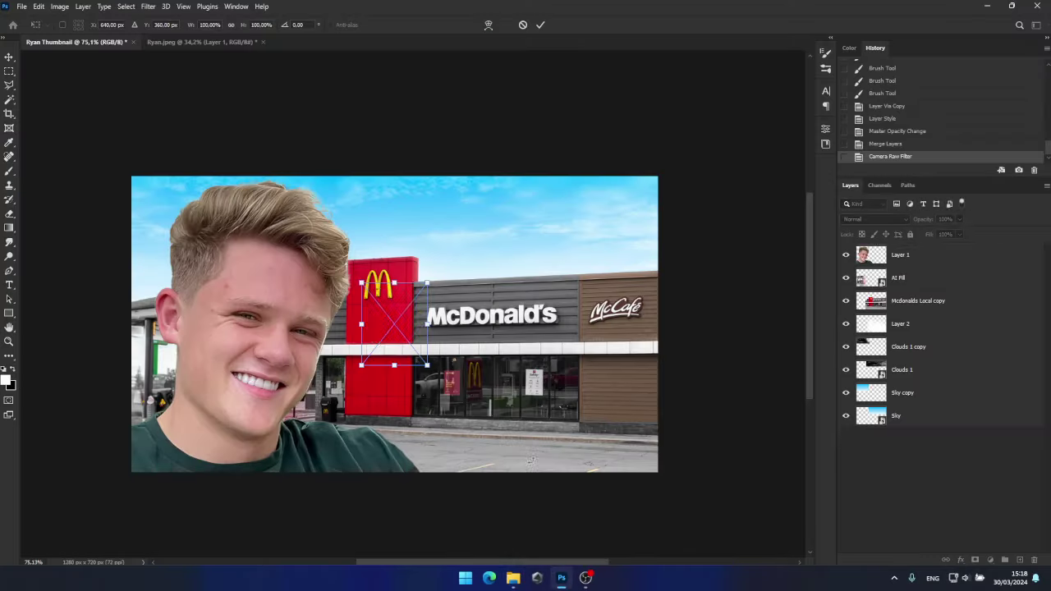
Place the tree image 1 beside the subject's head, covering the canopy edge, and move its layer below Layer 1.
{"action": "left_click_drag", "start_coordinate": [269, 375], "coordinate": [133, 336]}
{"action": "key", "text": "Return"}
{"action": "key", "text": "ctrl+bracketleft"}
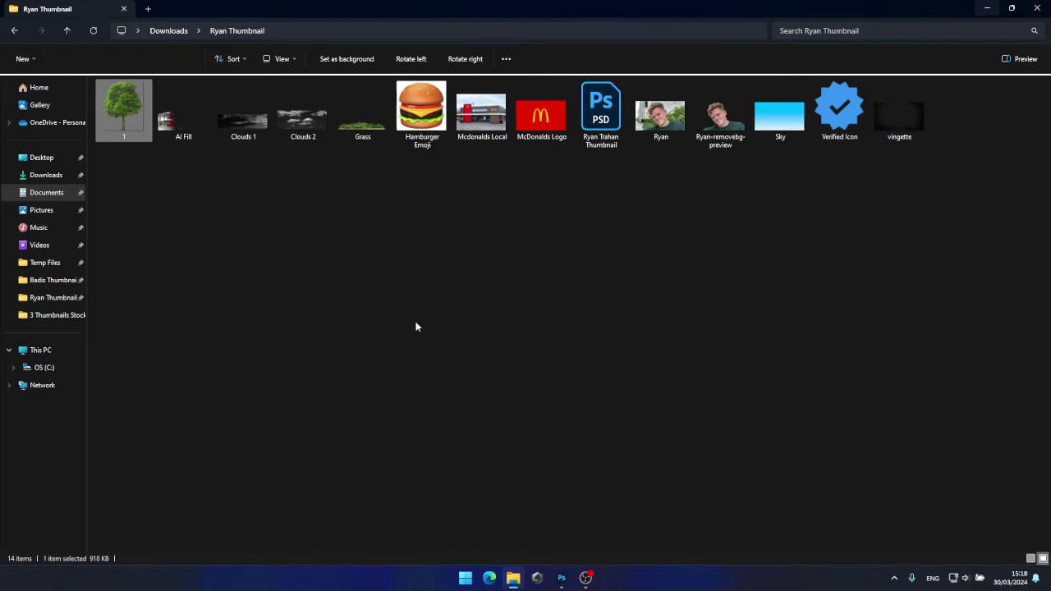
Place the Grass image, scale it to about 318%, and position it behind the subject's shoulder at the base of the tree.
{"action": "left_click_drag", "start_coordinate": [409, 438], "coordinate": [409, 438]}
{"action": "left_click_drag", "start_coordinate": [334, 380], "coordinate": [180, 435]}
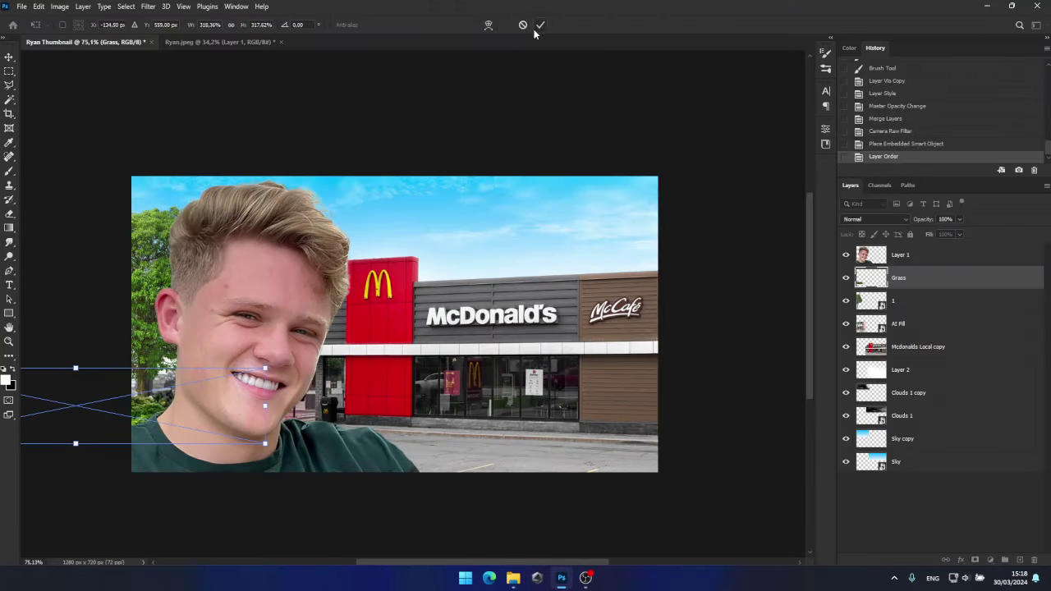
{"action": "left_click", "coordinate": [541, 25]}
Apply a Gaussian Blur to the Grass layer and copy the filter to the tree layer.
{"action": "left_click", "coordinate": [148, 6]}
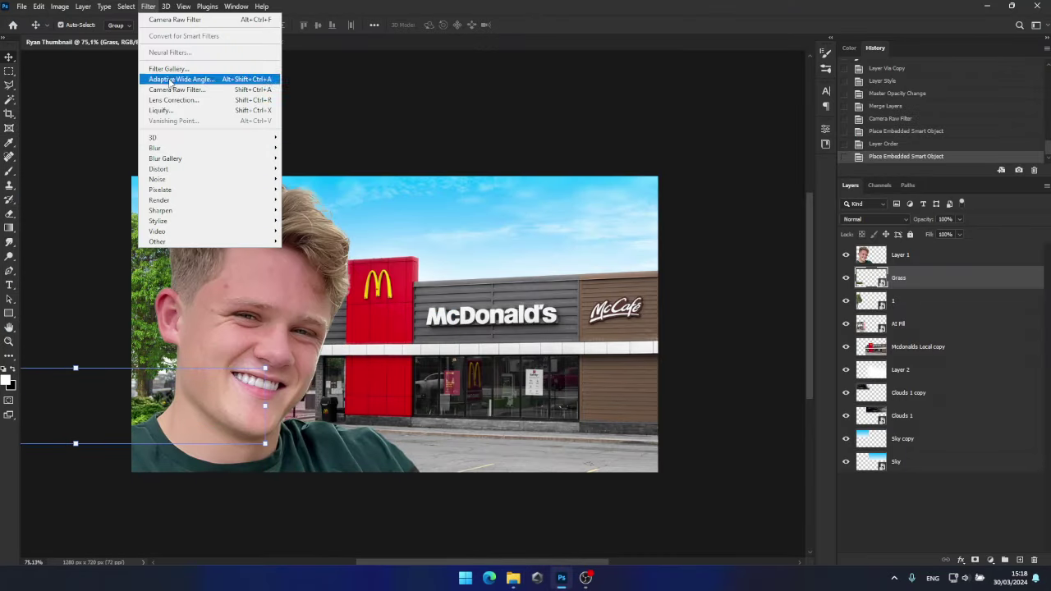
{"action": "mouse_move", "coordinate": [169, 144]}
{"action": "left_click", "coordinate": [349, 188]}
{"action": "left_click", "coordinate": [872, 130]}
{"action": "left_click_drag", "start_coordinate": [990, 308], "coordinate": [991, 332]}
{"action": "left_click", "coordinate": [422, 146]}
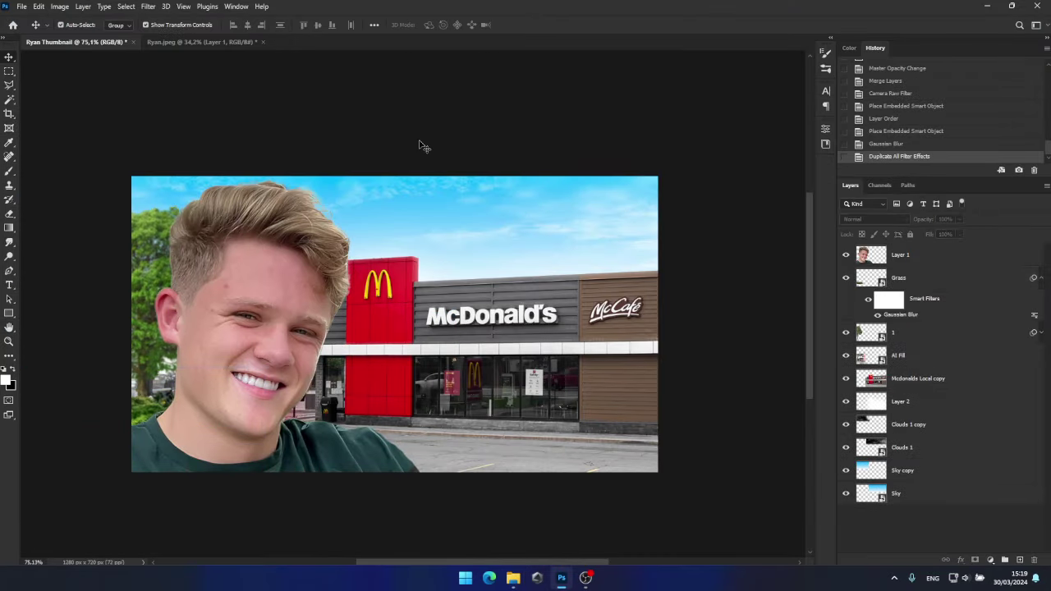
{"action": "left_click_drag", "start_coordinate": [422, 145], "coordinate": [485, 156]}
Move the tree slightly lower behind the subject's head and collapse the smart filter lists of the tree and Grass layers.
{"action": "left_click", "coordinate": [1004, 338]}
{"action": "key", "text": "ctrl+t"}
{"action": "left_click_drag", "start_coordinate": [211, 310], "coordinate": [218, 331]}
{"action": "key", "text": "Return"}
{"action": "left_click", "coordinate": [572, 142]}
{"action": "left_click_drag", "start_coordinate": [573, 141], "coordinate": [486, 123]}
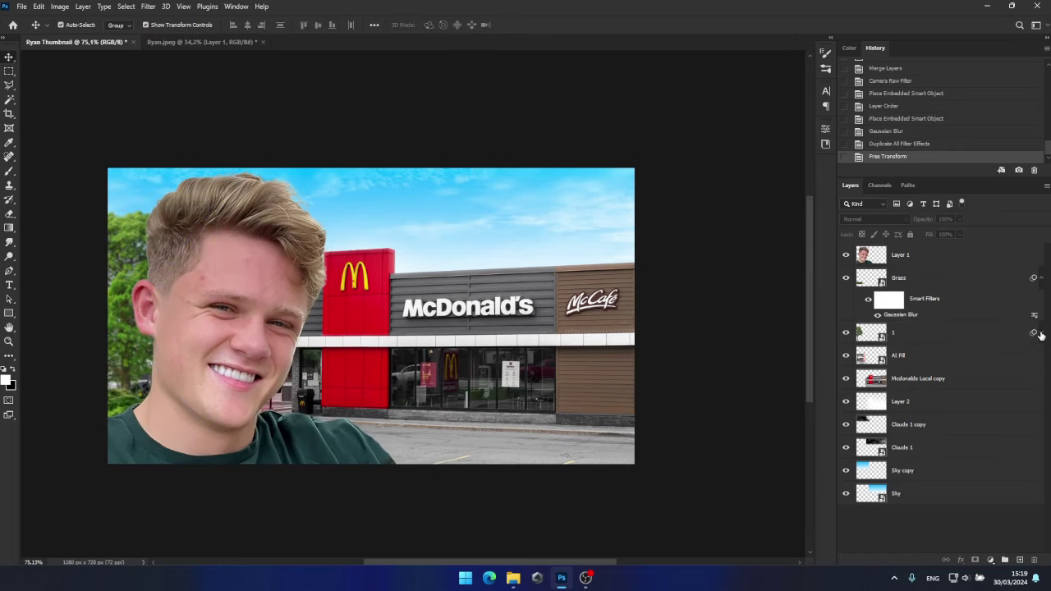
{"action": "left_click", "coordinate": [1041, 278]}
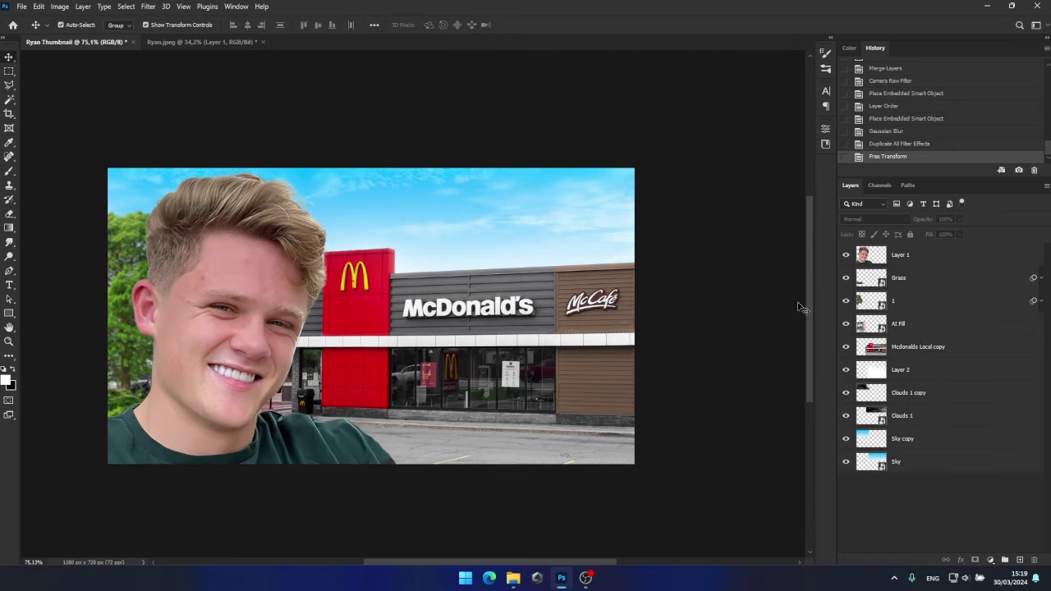
Create a layer above Grass and paint a soft black shadow behind the subject with a large soft brush.
{"action": "left_click", "coordinate": [915, 282]}
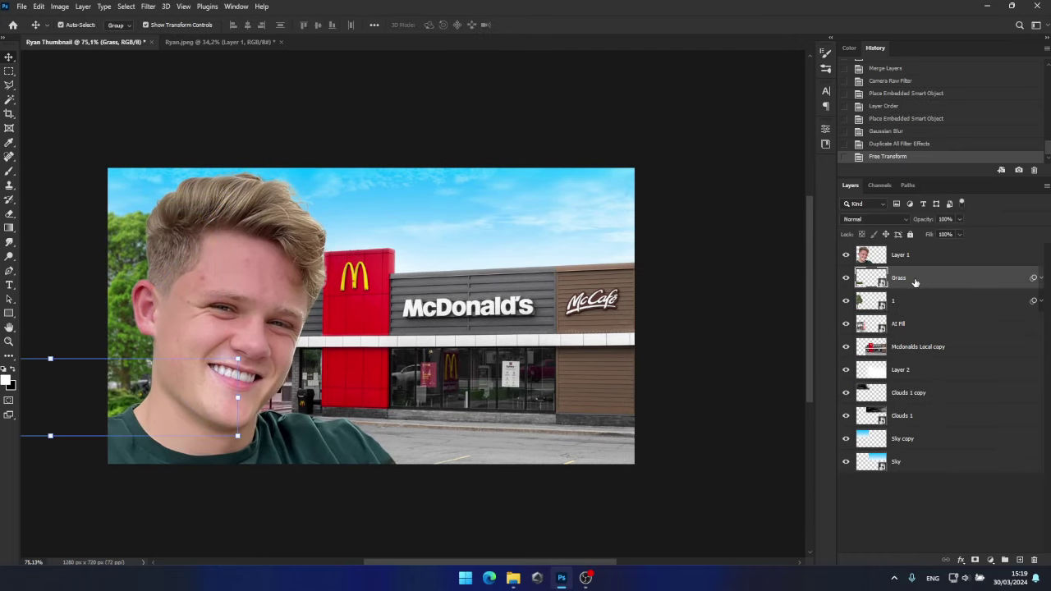
{"action": "left_click", "coordinate": [1020, 561]}
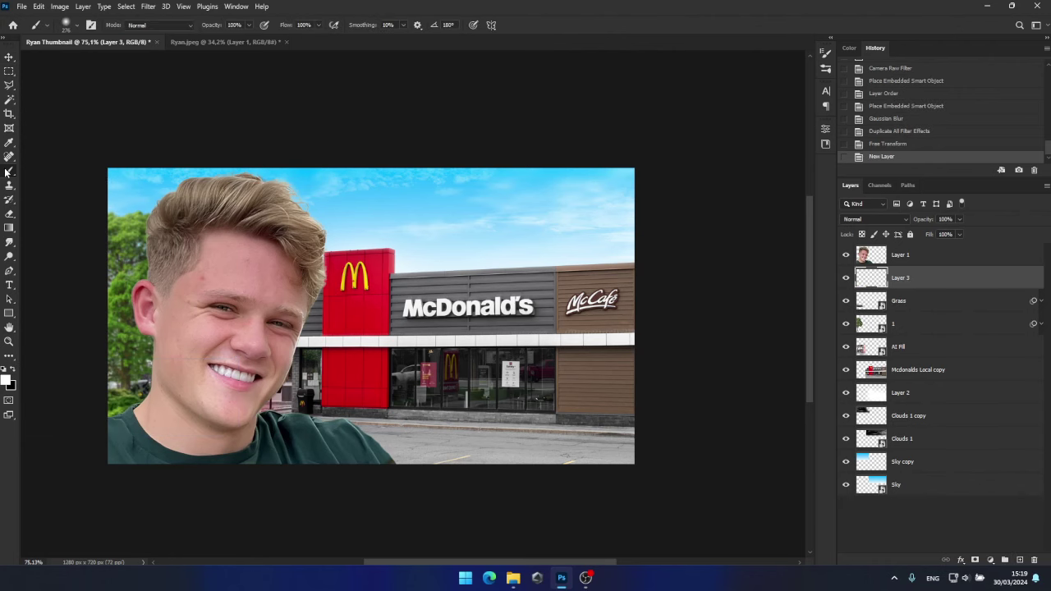
{"action": "left_click_drag", "start_coordinate": [195, 262], "coordinate": [228, 278]}
{"action": "key", "text": "x"}
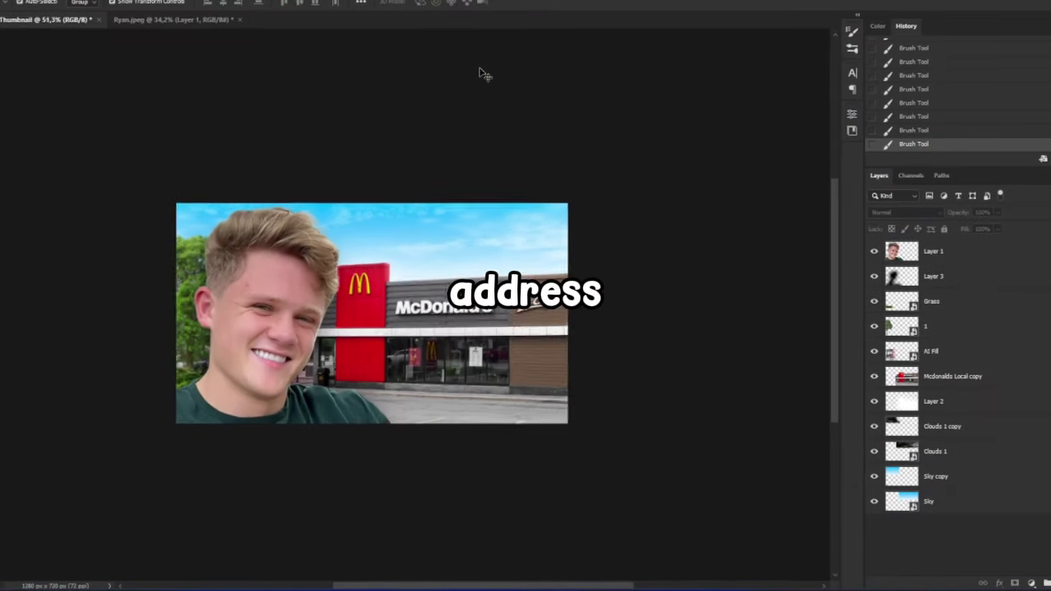
Duplicate the subject's layer and smooth the skin on the copy with the Detail adjustments of the Camera Raw filter.
{"action": "scroll", "coordinate": [480, 81], "scroll_direction": "down", "scroll_amount": 1}
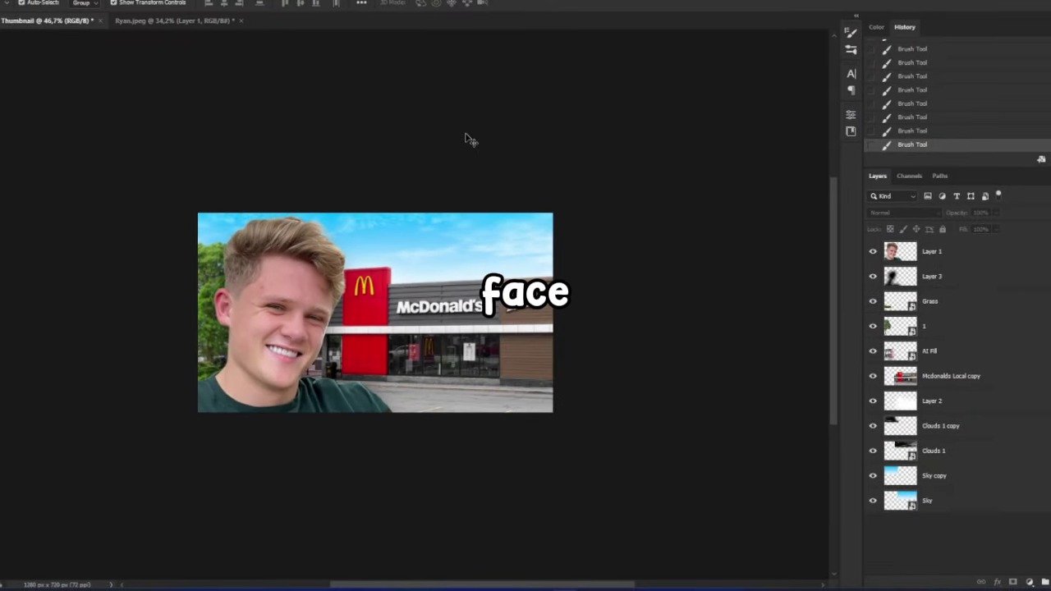
{"action": "scroll", "coordinate": [463, 151], "scroll_direction": "up", "scroll_amount": 4}
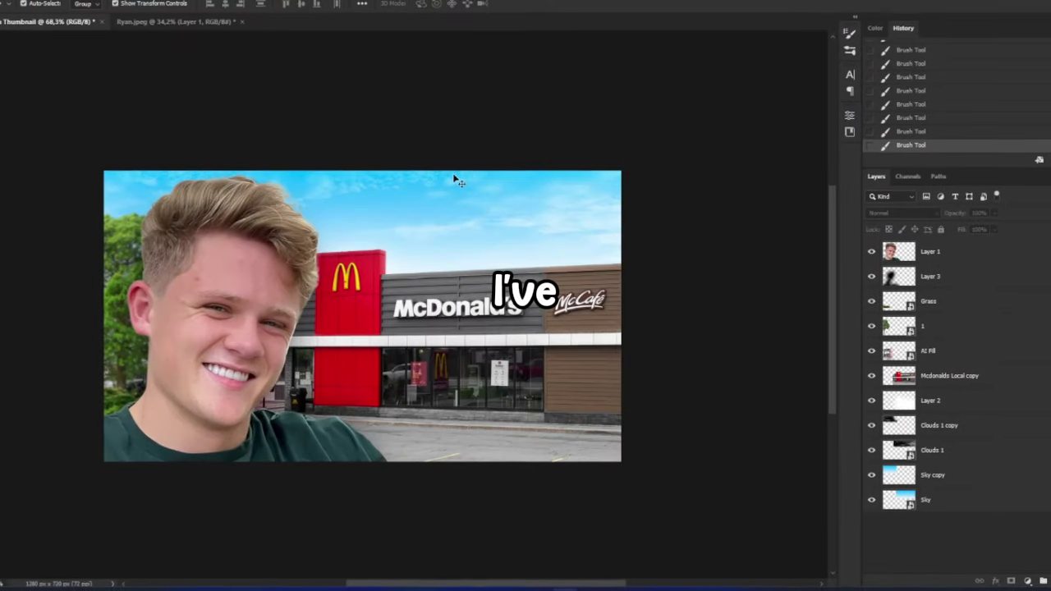
{"action": "left_click", "coordinate": [228, 281]}
{"action": "key", "text": "ctrl+j"}
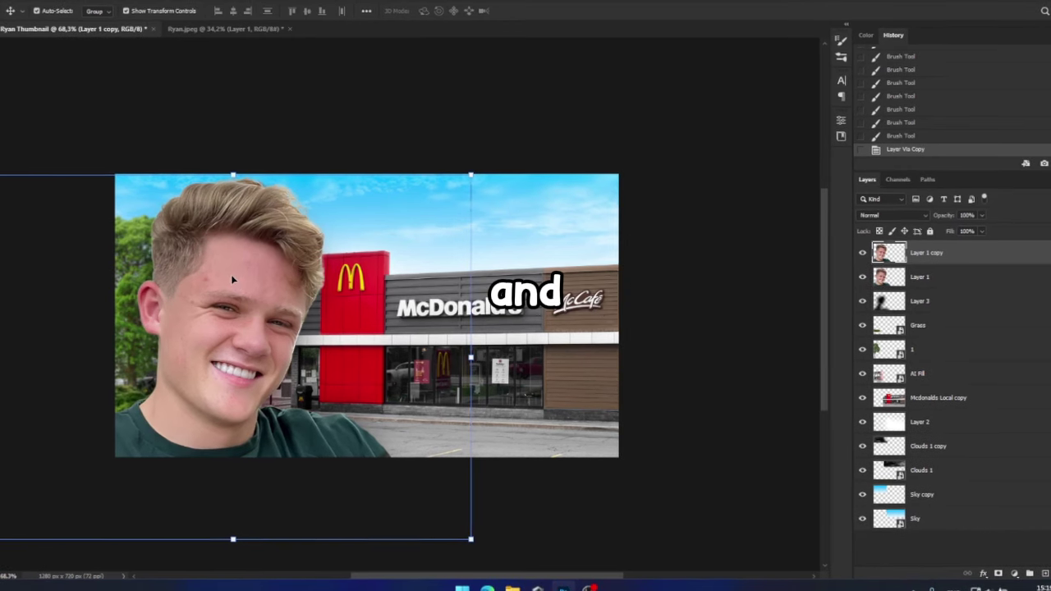
{"action": "left_click", "coordinate": [133, 1]}
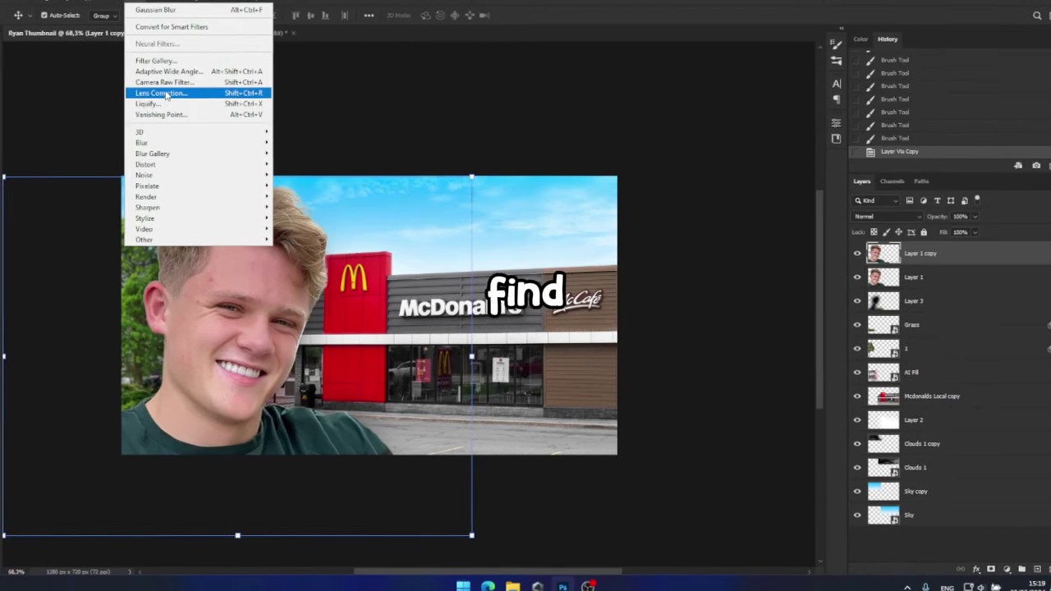
{"action": "left_click", "coordinate": [165, 81]}
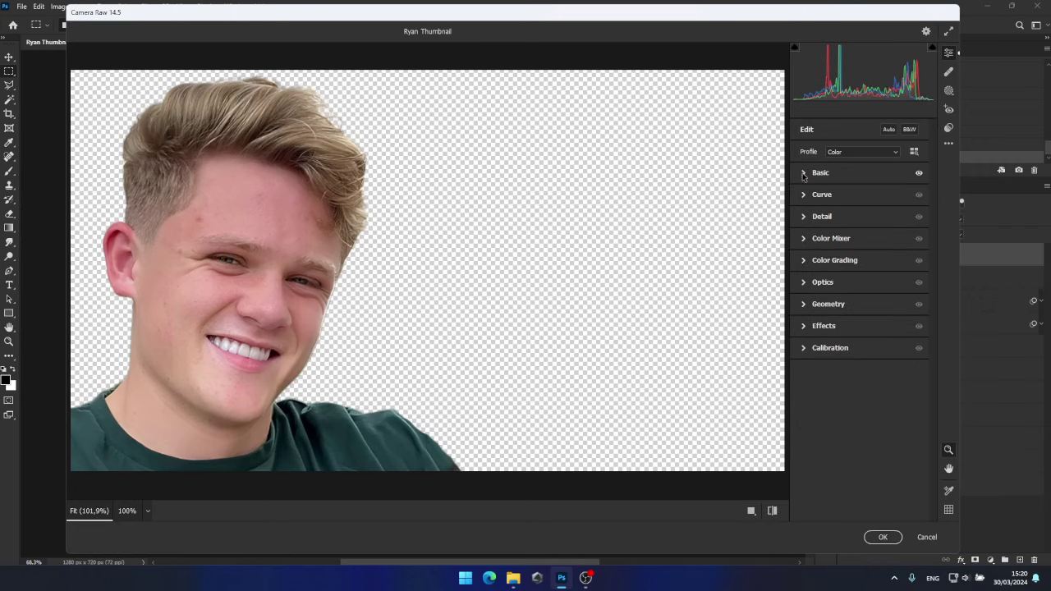
{"action": "left_click", "coordinate": [822, 216]}
{"action": "left_click", "coordinate": [882, 537]}
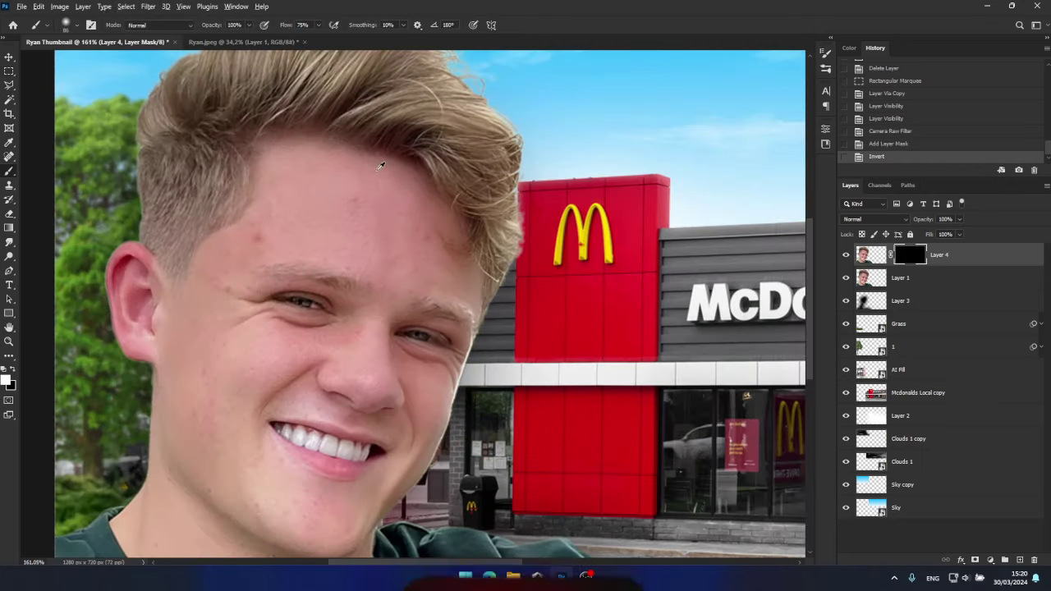
Paint white on Layer 4's black mask over the forehead, cheeks, chin and neck to reveal the smoothed skin.
{"action": "left_click", "coordinate": [913, 257]}
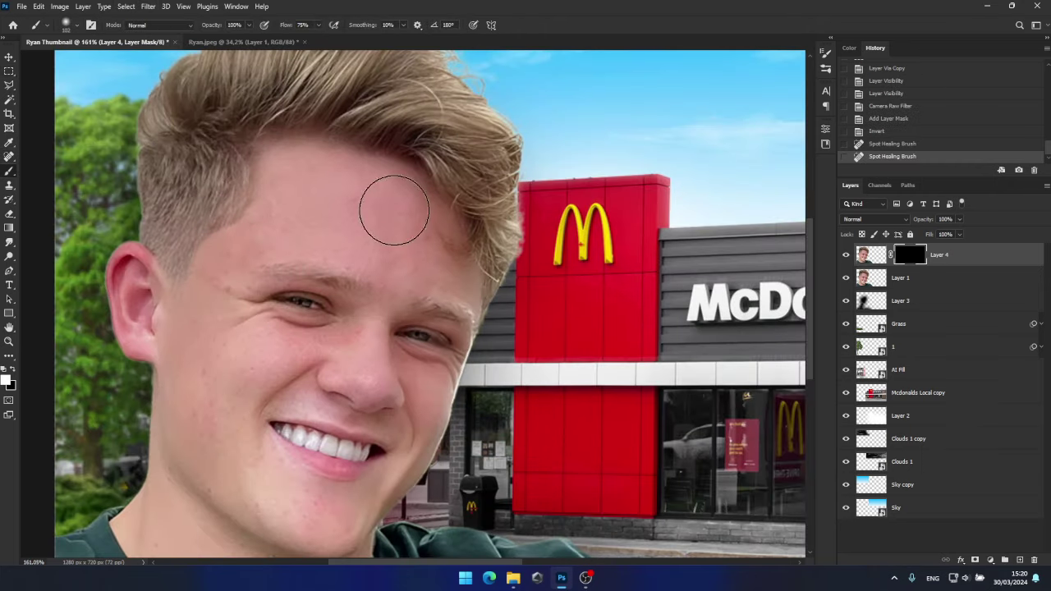
{"action": "left_click_drag", "start_coordinate": [394, 210], "coordinate": [231, 285]}
{"action": "scroll", "coordinate": [241, 246], "scroll_direction": "down", "scroll_amount": 3}
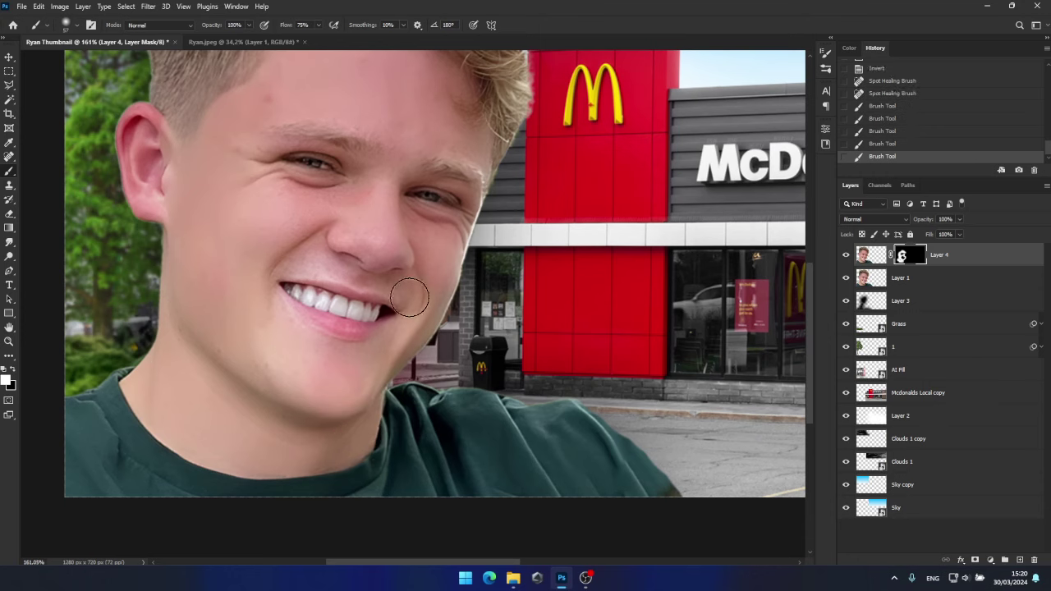
{"action": "left_click_drag", "start_coordinate": [409, 297], "coordinate": [186, 369]}
{"action": "left_click_drag", "start_coordinate": [388, 157], "coordinate": [371, 220]}
{"action": "key", "text": "x"}
{"action": "scroll", "coordinate": [254, 275], "scroll_direction": "down", "scroll_amount": 7}
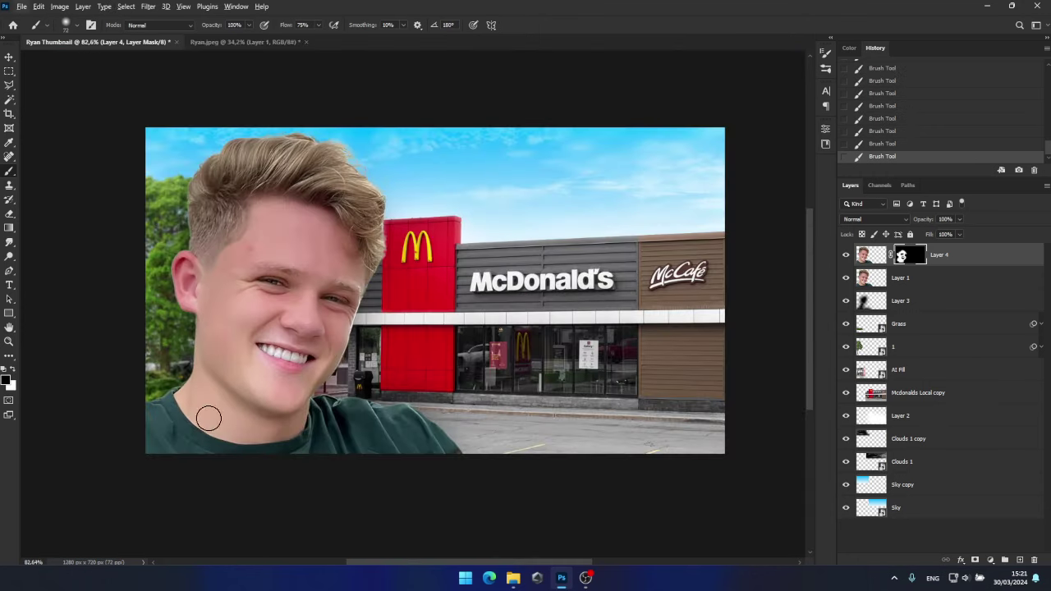
{"action": "scroll", "coordinate": [308, 247], "scroll_direction": "up", "scroll_amount": 3}
Add a Curves adjustment layer above Layer 4 and pull the RGB midtones down slightly to darken the image.
{"action": "left_click", "coordinate": [9, 58]}
{"action": "left_click", "coordinate": [991, 560]}
{"action": "left_click", "coordinate": [975, 422]}
{"action": "left_click_drag", "start_coordinate": [741, 240], "coordinate": [749, 256]}
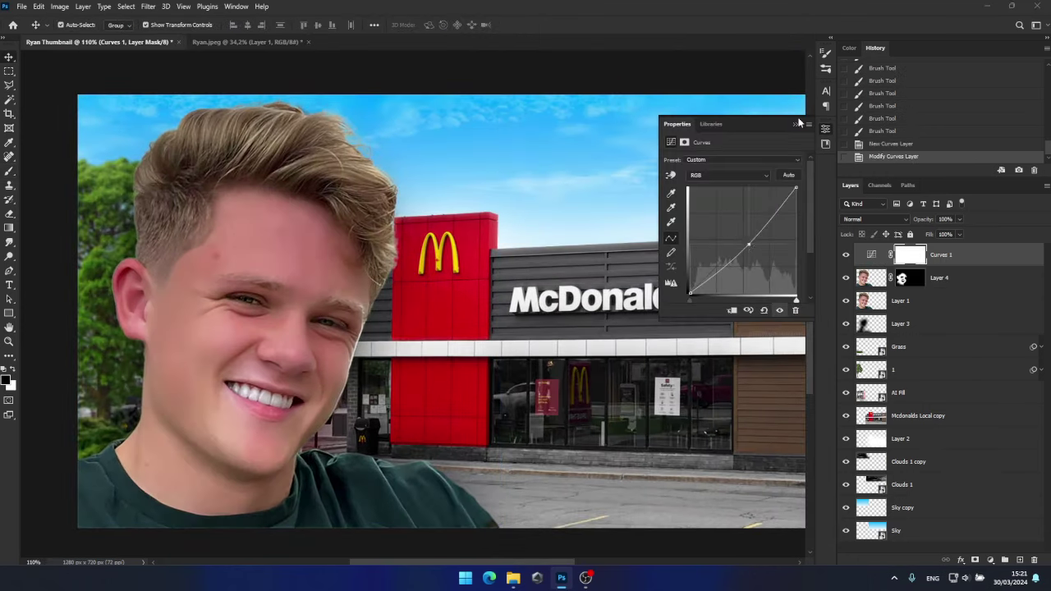
Invert the Curves 1 mask, clip the layer to the subject, and paint soft shading around the hairline, eyes, cheeks and mouth at 10% flow.
{"action": "key", "text": "ctrl+i"}
{"action": "left_click", "coordinate": [981, 264], "text": "alt"}
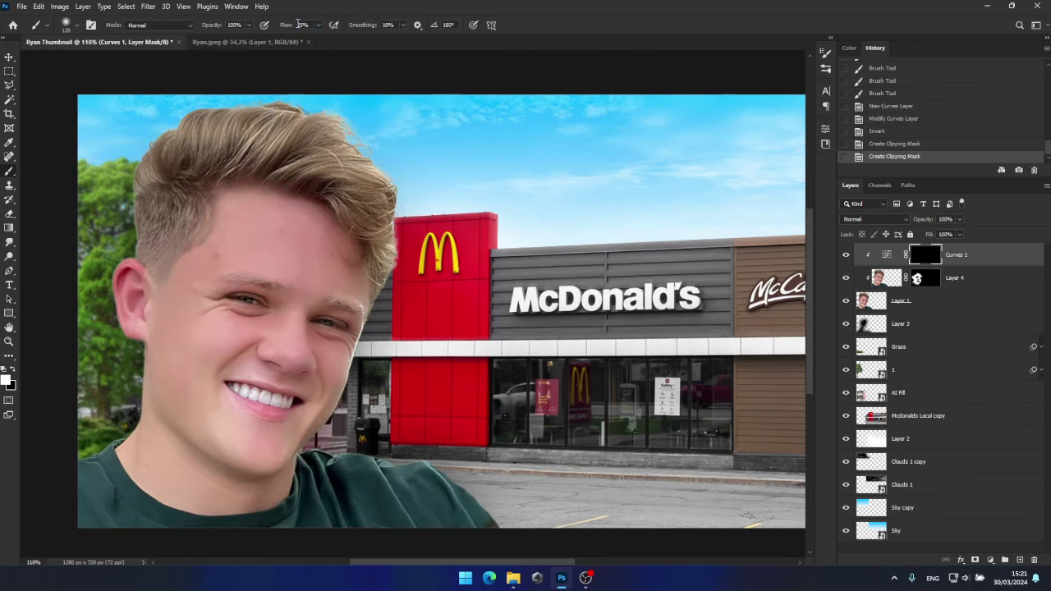
{"action": "left_click_drag", "start_coordinate": [159, 225], "coordinate": [180, 193]}
{"action": "left_click_drag", "start_coordinate": [214, 160], "coordinate": [349, 196]}
{"action": "left_click_drag", "start_coordinate": [239, 289], "coordinate": [271, 287]}
{"action": "left_click_drag", "start_coordinate": [327, 306], "coordinate": [349, 307]}
{"action": "left_click_drag", "start_coordinate": [201, 349], "coordinate": [309, 366]}
{"action": "left_click_drag", "start_coordinate": [294, 406], "coordinate": [246, 412]}
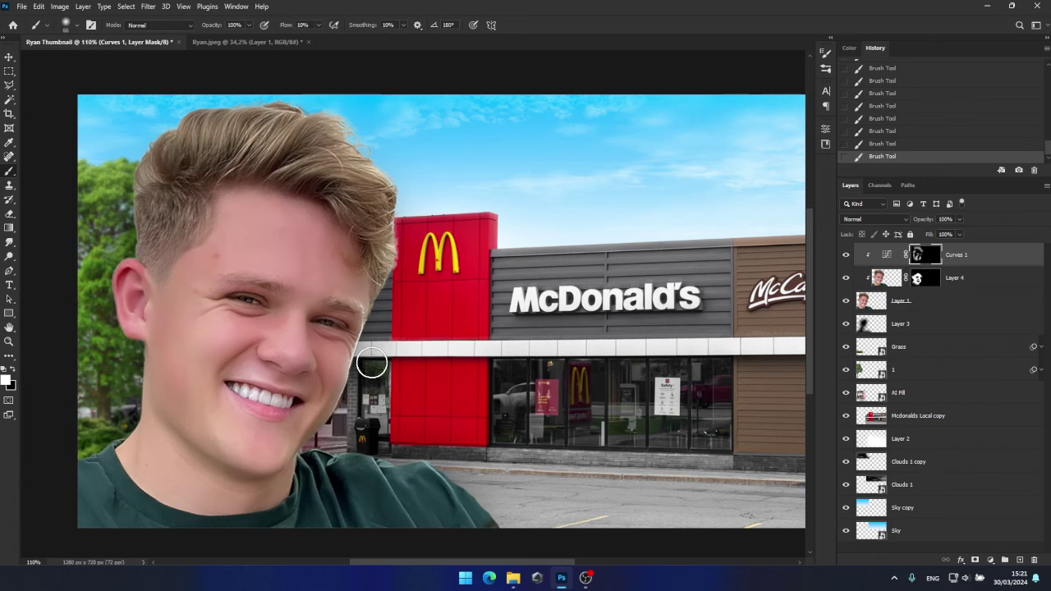
{"action": "scroll", "coordinate": [503, 411], "scroll_direction": "down", "scroll_amount": 1}
{"action": "left_click", "coordinate": [846, 254]}
{"action": "left_click", "coordinate": [846, 254]}
Add a second Curves adjustment layer that slightly raises the RGB midtones and invert its mask to black.
{"action": "scroll", "coordinate": [549, 286], "scroll_direction": "down", "scroll_amount": 10}
{"action": "scroll", "coordinate": [549, 287], "scroll_direction": "up", "scroll_amount": 9}
{"action": "left_click", "coordinate": [991, 560]}
{"action": "left_click", "coordinate": [974, 421]}
{"action": "left_click_drag", "start_coordinate": [742, 241], "coordinate": [739, 235]}
{"action": "left_click", "coordinate": [795, 124]}
{"action": "key", "text": "ctrl+i"}
Paint soft highlights over the forehead, cheeks and chin on the clipped Curves 2 mask at 15% flow.
{"action": "left_click_drag", "start_coordinate": [287, 261], "coordinate": [265, 279]}
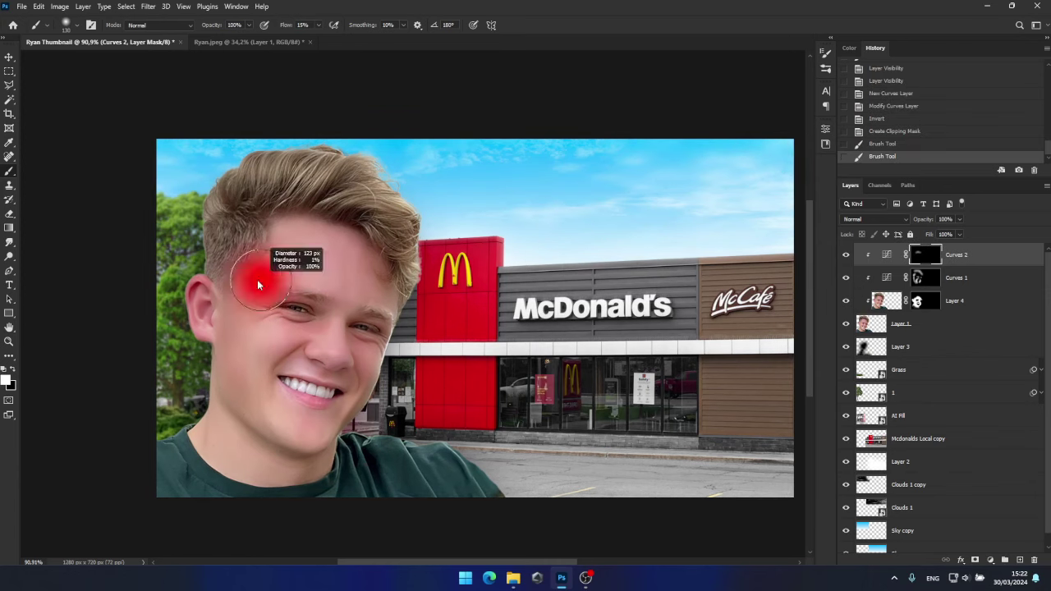
{"action": "left_click_drag", "start_coordinate": [271, 321], "coordinate": [290, 334]}
{"action": "scroll", "coordinate": [369, 362], "scroll_direction": "down", "scroll_amount": 7}
{"action": "scroll", "coordinate": [334, 356], "scroll_direction": "up", "scroll_amount": 4}
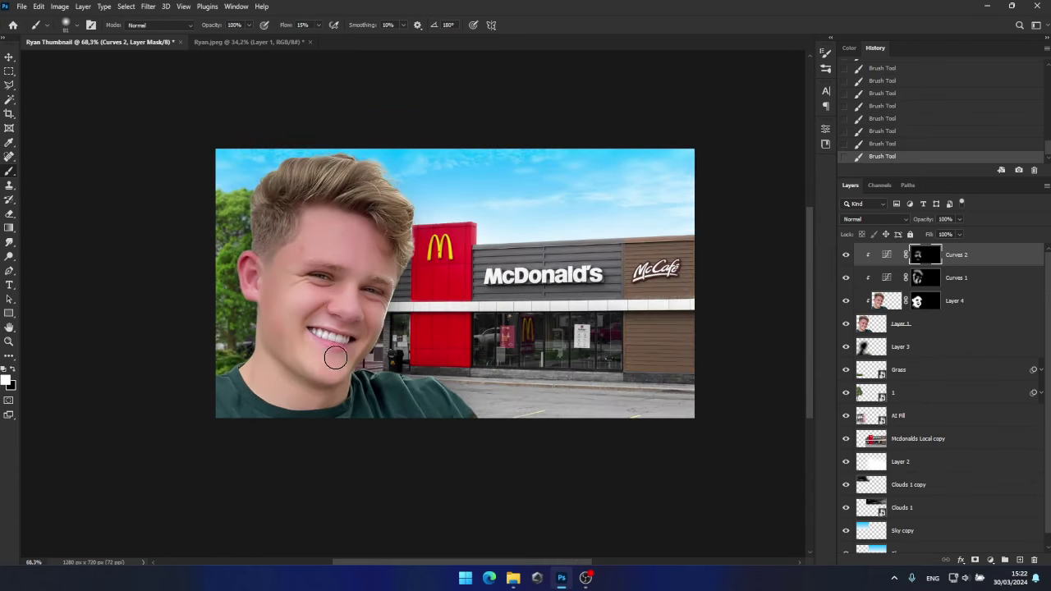
{"action": "scroll", "coordinate": [333, 356], "scroll_direction": "down", "scroll_amount": 7}
{"action": "scroll", "coordinate": [432, 270], "scroll_direction": "up", "scroll_amount": 11}
Add a Vibrance adjustment layer with the saturation fully lowered and invert its mask.
{"action": "left_click", "coordinate": [990, 560]}
{"action": "left_click", "coordinate": [978, 445]}
{"action": "left_click_drag", "start_coordinate": [732, 193], "coordinate": [632, 195]}
{"action": "left_click", "coordinate": [795, 124]}
{"action": "key", "text": "ctrl+i"}
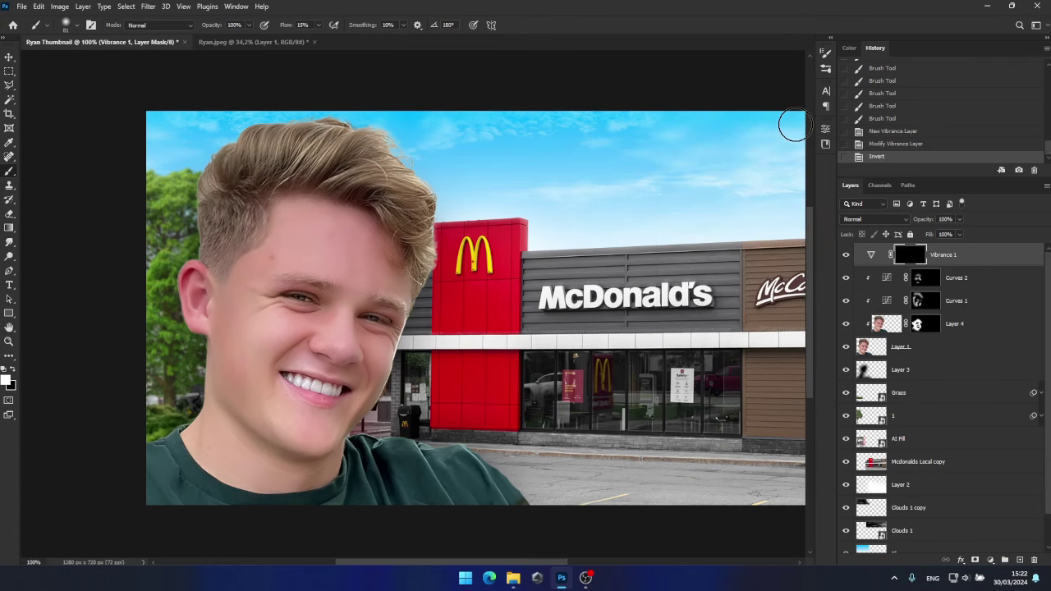
Set the brush flow to 100% and paint the Vibrance 1 mask over the teeth to remove their yellow tint.
{"action": "left_click", "coordinate": [319, 25]}
{"action": "left_click_drag", "start_coordinate": [315, 37], "coordinate": [366, 37]}
{"action": "scroll", "coordinate": [312, 384], "scroll_direction": "up", "scroll_amount": 20}
{"action": "left_click_drag", "start_coordinate": [250, 405], "coordinate": [191, 406]}
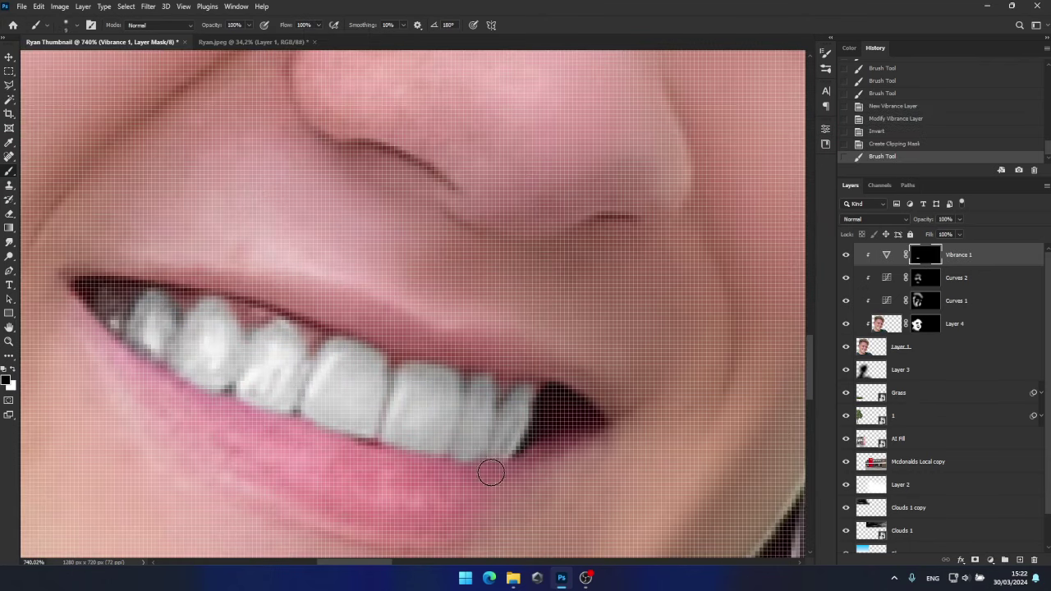
{"action": "left_click_drag", "start_coordinate": [137, 298], "coordinate": [164, 296]}
{"action": "key", "text": "x"}
{"action": "scroll", "coordinate": [317, 460], "scroll_direction": "down", "scroll_amount": 16}
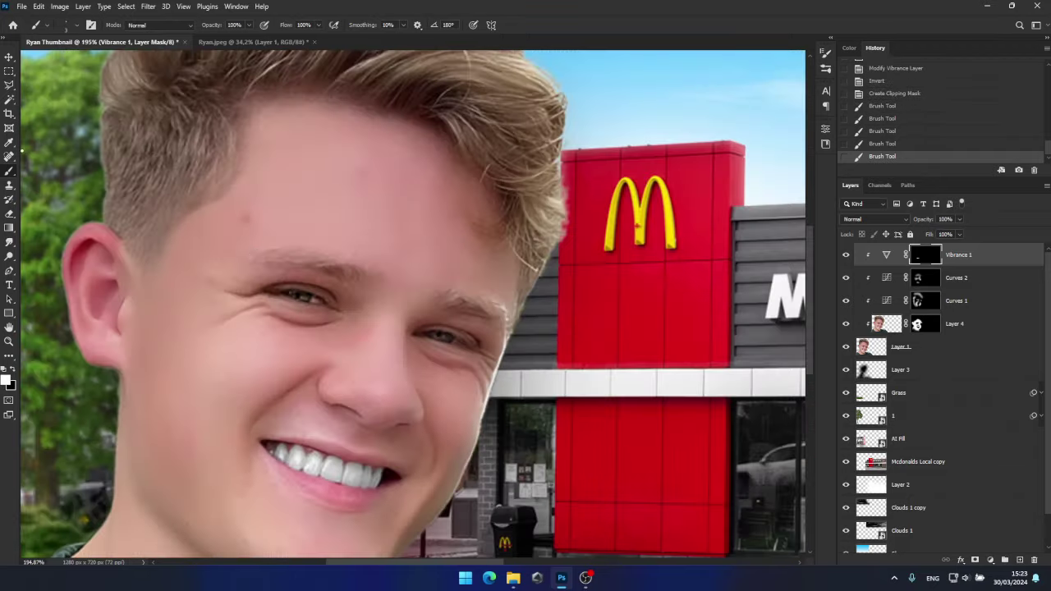
Desaturate the subject's eyes by painting white over them on the Vibrance 1 mask with a small brush.
{"action": "scroll", "coordinate": [293, 302], "scroll_direction": "up", "scroll_amount": 20}
{"action": "mouse_move", "coordinate": [302, 300]}
{"action": "left_mouse_down"}
{"action": "mouse_move", "coordinate": [294, 307]}
{"action": "mouse_move", "coordinate": [370, 317]}
{"action": "left_mouse_up"}
{"action": "scroll", "coordinate": [356, 290], "scroll_direction": "down", "scroll_amount": 16}
{"action": "scroll", "coordinate": [460, 304], "scroll_direction": "up", "scroll_amount": 18}
{"action": "left_click_drag", "start_coordinate": [296, 289], "coordinate": [280, 284]}
{"action": "scroll", "coordinate": [361, 210], "scroll_direction": "down", "scroll_amount": 20}
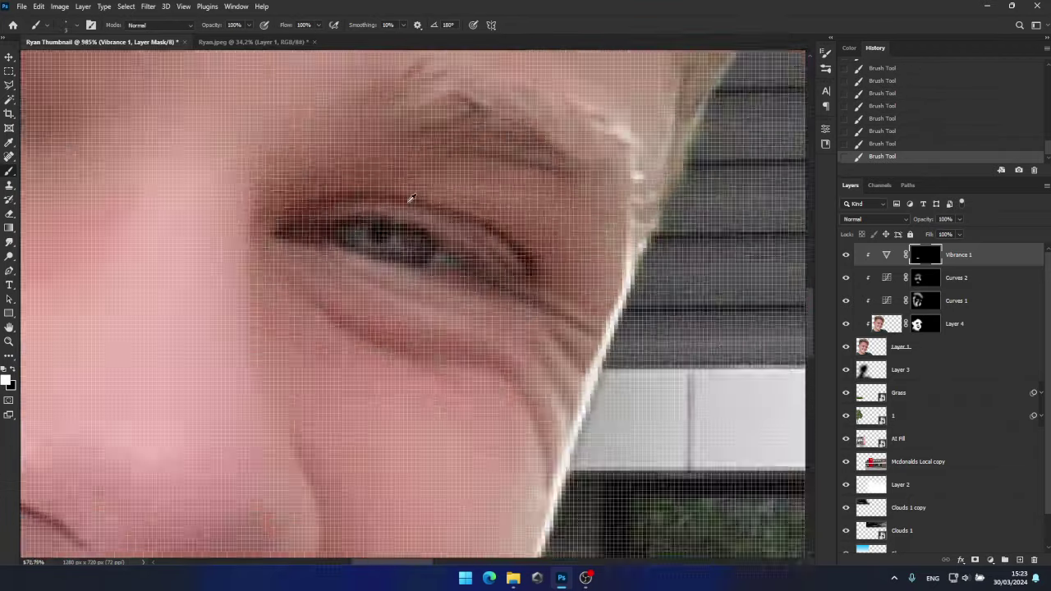
Add a colorized Hue/Saturation adjustment layer with hue about 8, saturation 100 and a reduced lightness.
{"action": "left_click", "coordinate": [990, 560]}
{"action": "left_click", "coordinate": [995, 454]}
{"action": "left_click", "coordinate": [723, 259]}
{"action": "left_click_drag", "start_coordinate": [700, 223], "coordinate": [798, 224]}
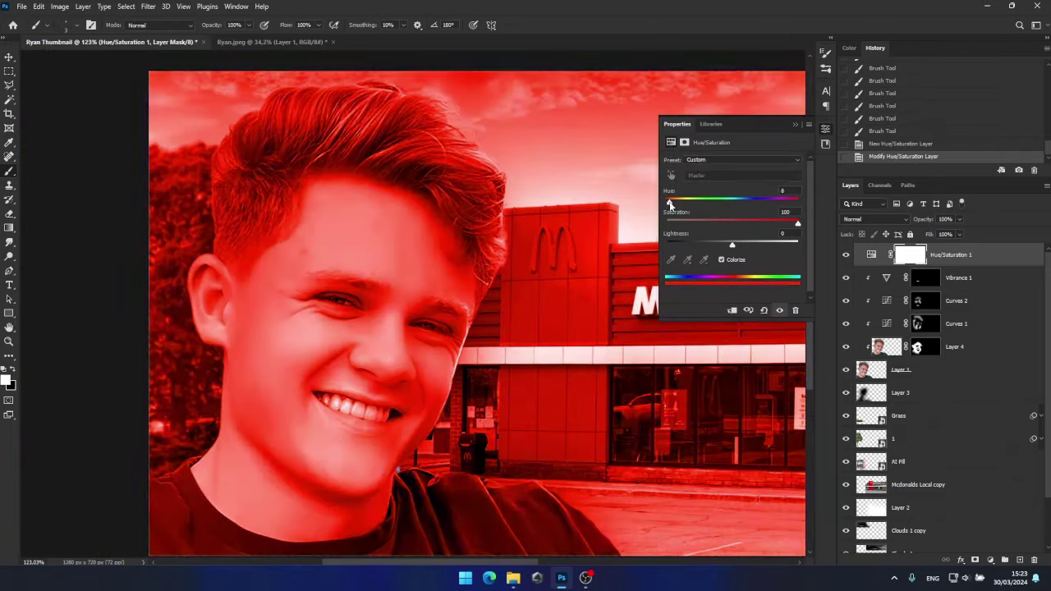
{"action": "left_click_drag", "start_coordinate": [667, 202], "coordinate": [671, 203]}
{"action": "left_click_drag", "start_coordinate": [732, 246], "coordinate": [685, 246]}
{"action": "left_click", "coordinate": [795, 125]}
Set the Hue/Saturation layer to Screen blending and invert its mask.
{"action": "left_click", "coordinate": [874, 219]}
{"action": "left_click", "coordinate": [879, 297]}
{"action": "key", "text": "ctrl+i"}
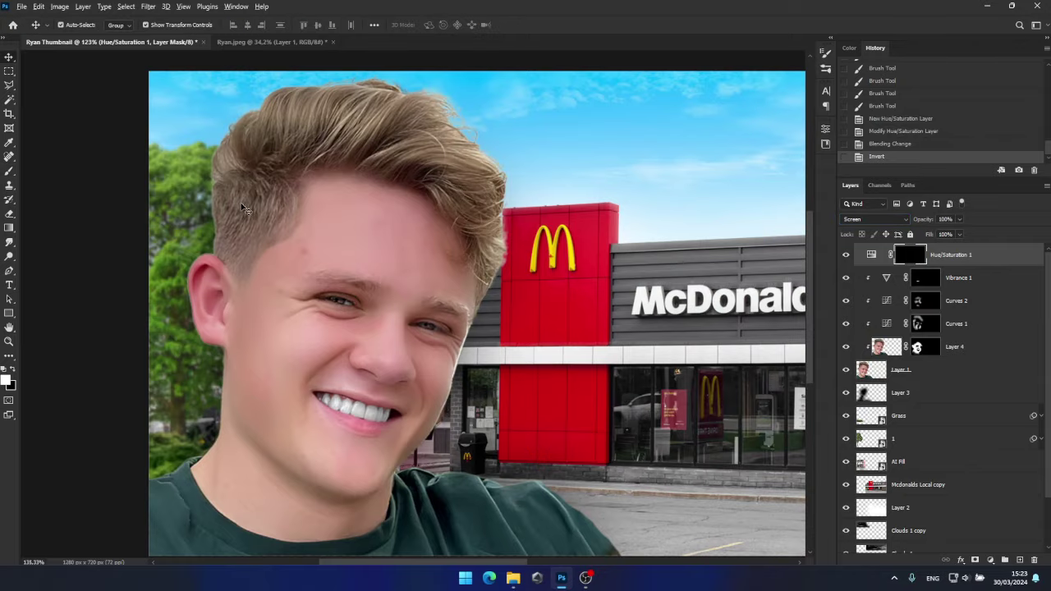
Paint white over both irises on the Hue/Saturation 1 mask with a small brush to recolor the eyes.
{"action": "key", "text": "b"}
{"action": "scroll", "coordinate": [337, 293], "scroll_direction": "up", "scroll_amount": 20}
{"action": "left_click_drag", "start_coordinate": [354, 395], "coordinate": [372, 411]}
{"action": "left_click_drag", "start_coordinate": [352, 377], "coordinate": [156, 251]}
{"action": "left_click_drag", "start_coordinate": [723, 476], "coordinate": [345, 370]}
{"action": "mouse_move", "coordinate": [400, 394]}
{"action": "left_mouse_down"}
{"action": "mouse_move", "coordinate": [457, 395]}
{"action": "mouse_move", "coordinate": [440, 373]}
{"action": "left_mouse_up"}
{"action": "scroll", "coordinate": [472, 285], "scroll_direction": "down", "scroll_amount": 15}
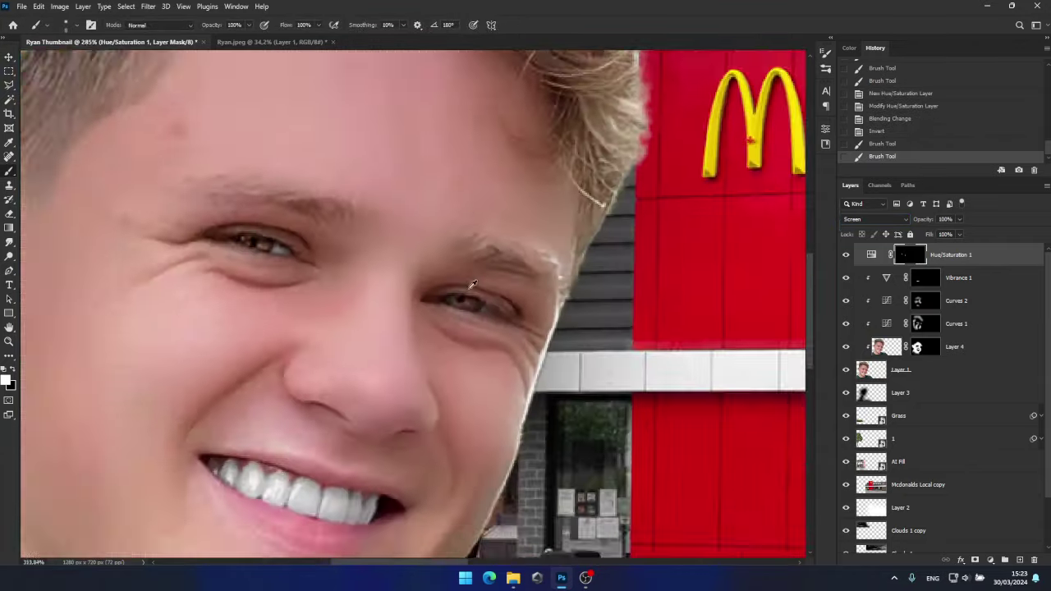
{"action": "scroll", "coordinate": [485, 287], "scroll_direction": "down", "scroll_amount": 5}
{"action": "left_click", "coordinate": [496, 291]}
{"action": "left_click", "coordinate": [496, 292]}
{"action": "scroll", "coordinate": [496, 293], "scroll_direction": "down", "scroll_amount": 10}
{"action": "scroll", "coordinate": [657, 279], "scroll_direction": "up", "scroll_amount": 5}
Lower the Hue/Saturation 1 layer's opacity to 39% and clip it to the subject.
{"action": "left_click", "coordinate": [960, 220]}
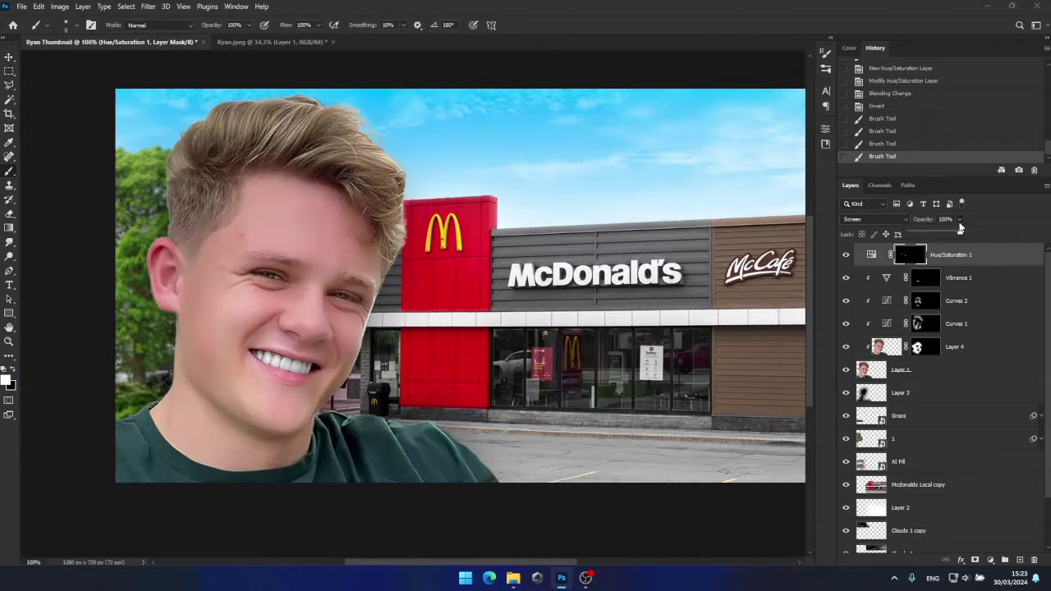
{"action": "left_click", "coordinate": [8, 58]}
{"action": "scroll", "coordinate": [410, 435], "scroll_direction": "down", "scroll_amount": 1}
{"action": "left_click", "coordinate": [364, 81]}
{"action": "scroll", "coordinate": [361, 345], "scroll_direction": "up", "scroll_amount": 5}
{"action": "scroll", "coordinate": [395, 287], "scroll_direction": "down", "scroll_amount": 5}
{"action": "left_click", "coordinate": [950, 265], "text": "alt"}
{"action": "scroll", "coordinate": [465, 434], "scroll_direction": "down", "scroll_amount": 1}
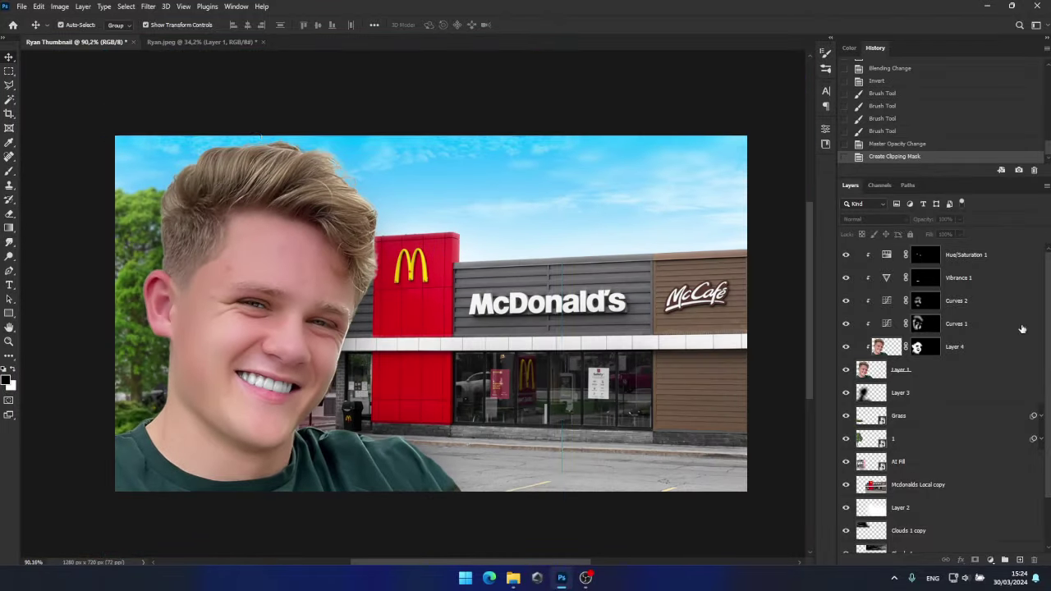
Duplicate Layer 1, clip the copy to the original, and apply the Camera Raw filter's Detail adjustments to it.
{"action": "left_click", "coordinate": [986, 369]}
{"action": "scroll", "coordinate": [410, 329], "scroll_direction": "up", "scroll_amount": 1}
{"action": "key", "text": "ctrl+j"}
{"action": "left_click", "coordinate": [939, 374]}
{"action": "left_click", "coordinate": [939, 381], "text": "alt"}
{"action": "left_click", "coordinate": [127, 6]}
{"action": "mouse_move", "coordinate": [148, 6]}
{"action": "left_click", "coordinate": [163, 90]}
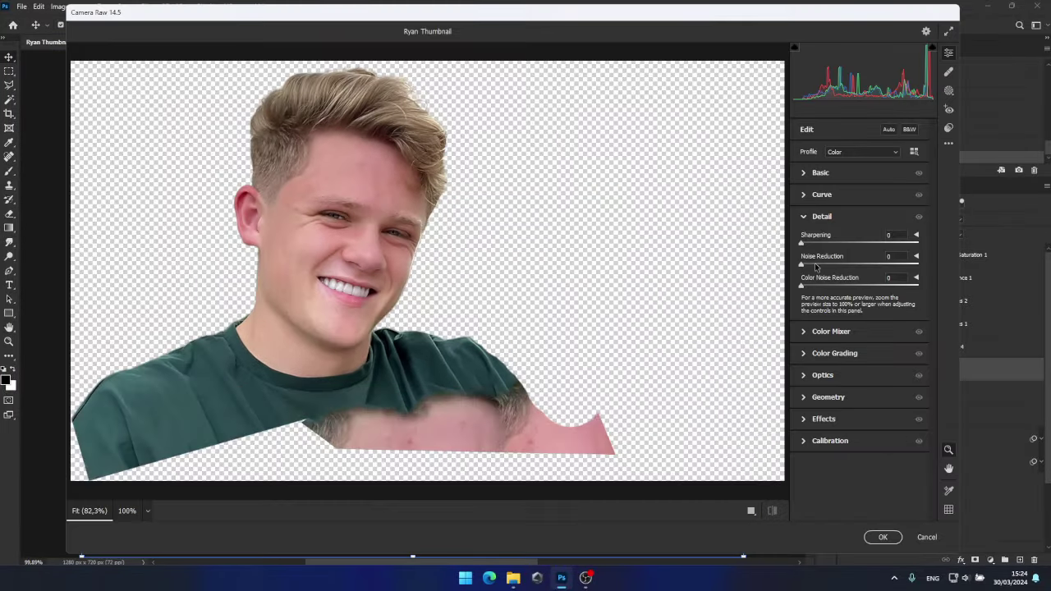
{"action": "left_click", "coordinate": [882, 537]}
Add an inverted black mask to Layer 1 copy and paint white over the hair to reveal the filtered version.
{"action": "left_click", "coordinate": [975, 561]}
{"action": "key", "text": "ctrl+i"}
{"action": "key", "text": "b"}
{"action": "scroll", "coordinate": [394, 288], "scroll_direction": "down", "scroll_amount": 2}
{"action": "scroll", "coordinate": [427, 221], "scroll_direction": "up", "scroll_amount": 2}
{"action": "mouse_move", "coordinate": [439, 228]}
{"action": "left_mouse_down"}
{"action": "mouse_move", "coordinate": [333, 181]}
{"action": "mouse_move", "coordinate": [246, 209]}
{"action": "left_mouse_up"}
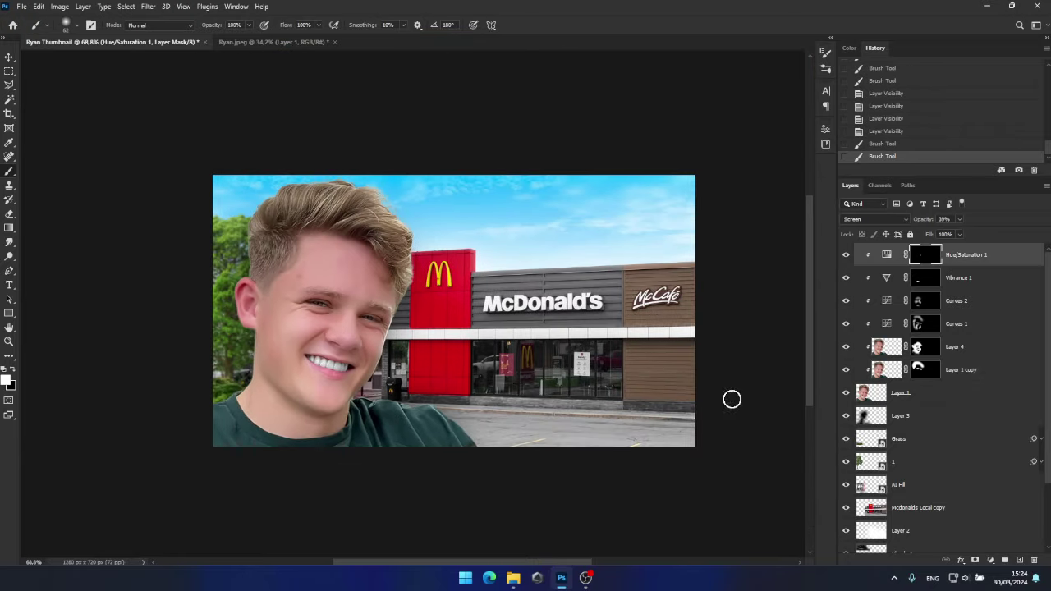
Add another Vibrance adjustment layer with Vibrance and Saturation at -100 and invert its mask.
{"action": "left_click", "coordinate": [991, 560]}
{"action": "left_click", "coordinate": [979, 444]}
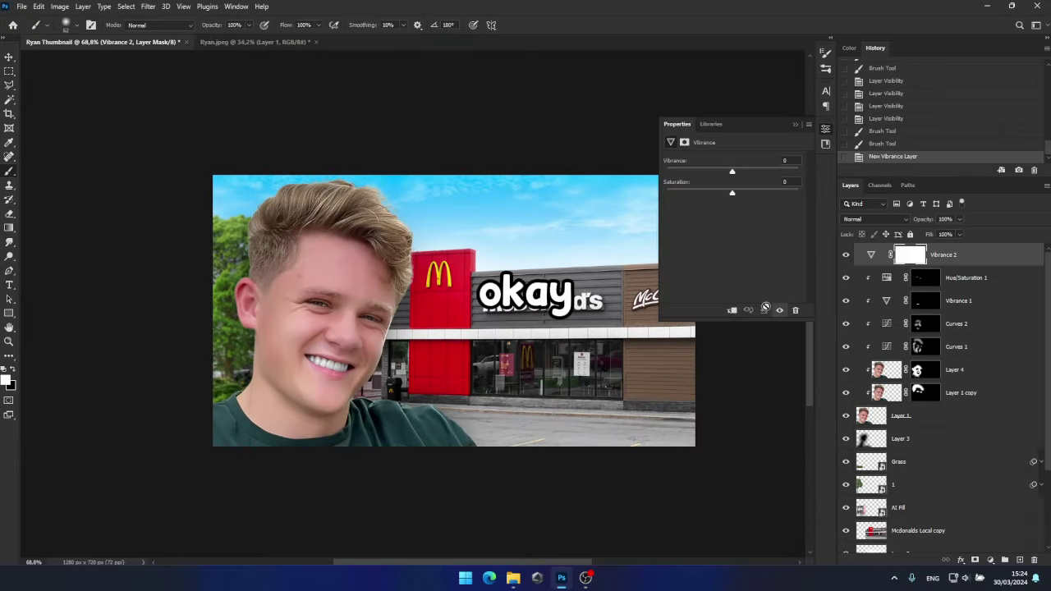
{"action": "left_click_drag", "start_coordinate": [732, 192], "coordinate": [607, 189]}
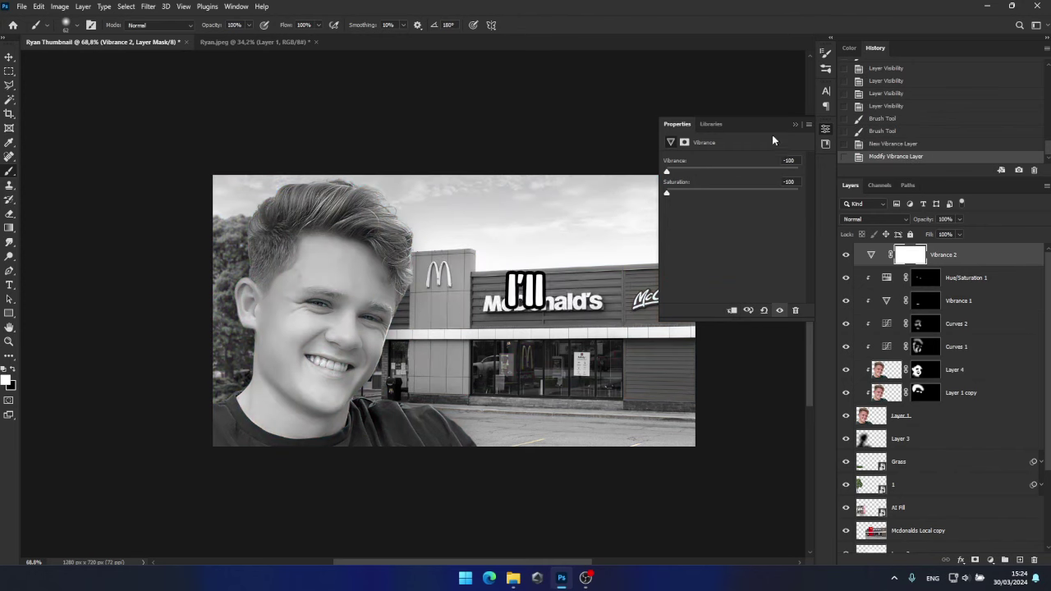
{"action": "left_click", "coordinate": [795, 124]}
{"action": "key", "text": "ctrl+i"}
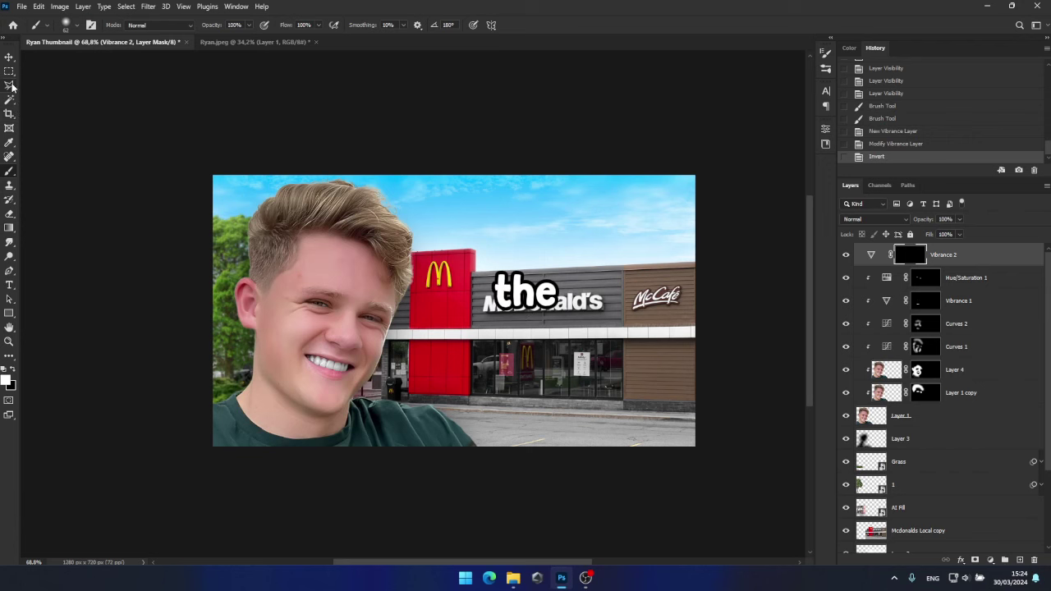
Trace the shirt along the neckline and around the shoulders with the Pen tool and convert the path to a selection.
{"action": "left_click", "coordinate": [9, 271]}
{"action": "scroll", "coordinate": [302, 471], "scroll_direction": "up", "scroll_amount": 2}
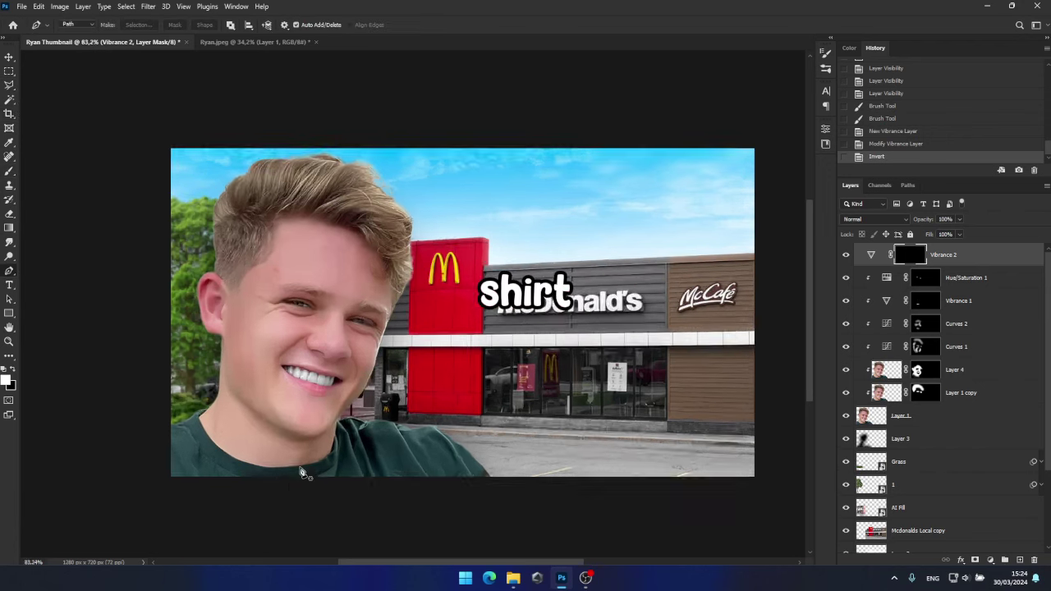
{"action": "scroll", "coordinate": [302, 473], "scroll_direction": "up", "scroll_amount": 2}
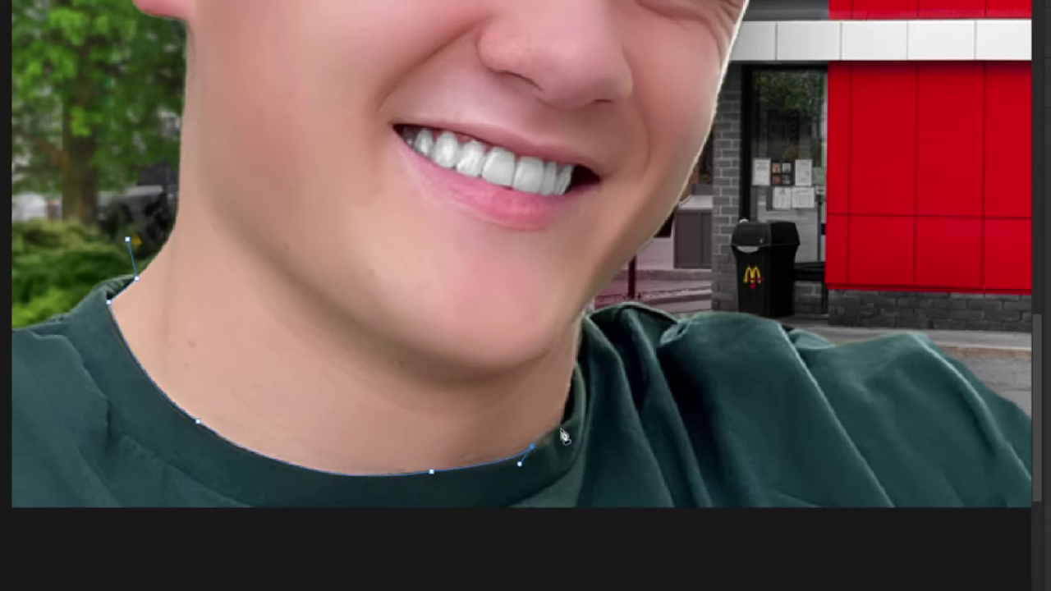
{"action": "left_click", "coordinate": [591, 309]}
{"action": "scroll", "coordinate": [656, 280], "scroll_direction": "down", "scroll_amount": 6}
{"action": "left_click", "coordinate": [877, 268]}
{"action": "left_click", "coordinate": [930, 476]}
{"action": "left_click", "coordinate": [258, 466]}
{"action": "left_click", "coordinate": [181, 317]}
{"action": "left_click", "coordinate": [359, 254]}
{"action": "key", "text": "ctrl+Return"}
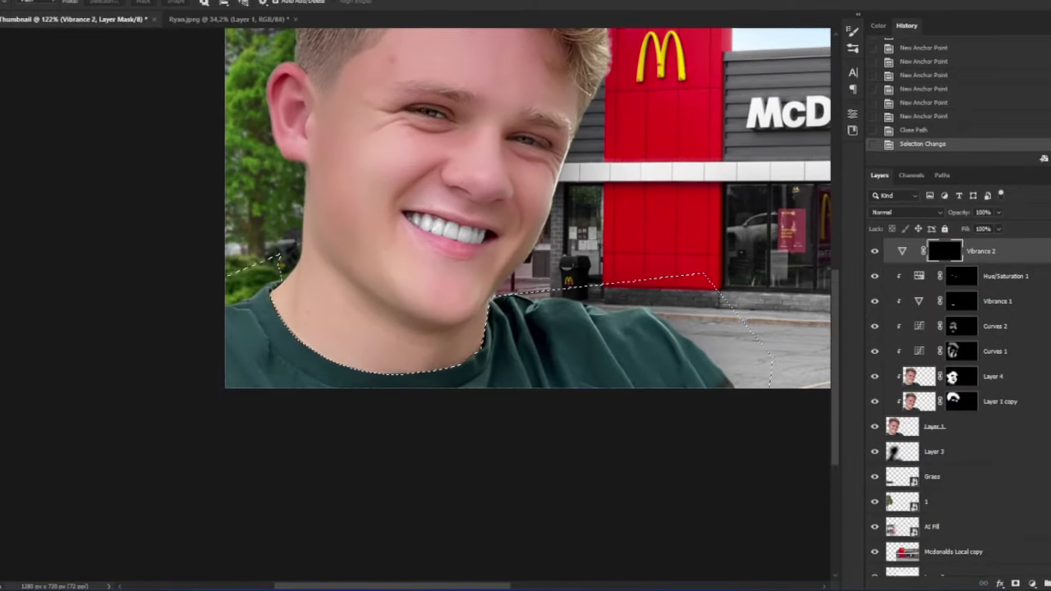
Clip Vibrance 2 to the subject, paint its mask white over the selected shirt to desaturate it, and deselect.
{"action": "key", "text": "b"}
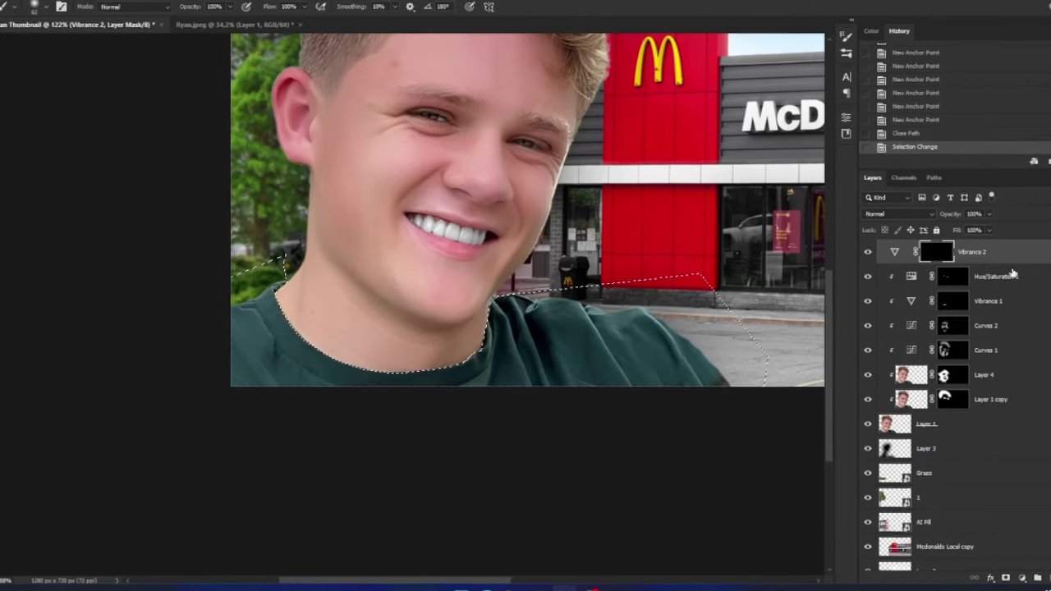
{"action": "left_click", "coordinate": [1013, 264], "text": "alt"}
{"action": "left_click_drag", "start_coordinate": [603, 351], "coordinate": [636, 353]}
{"action": "mouse_move", "coordinate": [617, 353]}
{"action": "left_mouse_down"}
{"action": "mouse_move", "coordinate": [740, 339]}
{"action": "mouse_move", "coordinate": [677, 312]}
{"action": "mouse_move", "coordinate": [364, 350]}
{"action": "mouse_move", "coordinate": [124, 321]}
{"action": "mouse_move", "coordinate": [229, 289]}
{"action": "mouse_move", "coordinate": [265, 369]}
{"action": "left_mouse_up"}
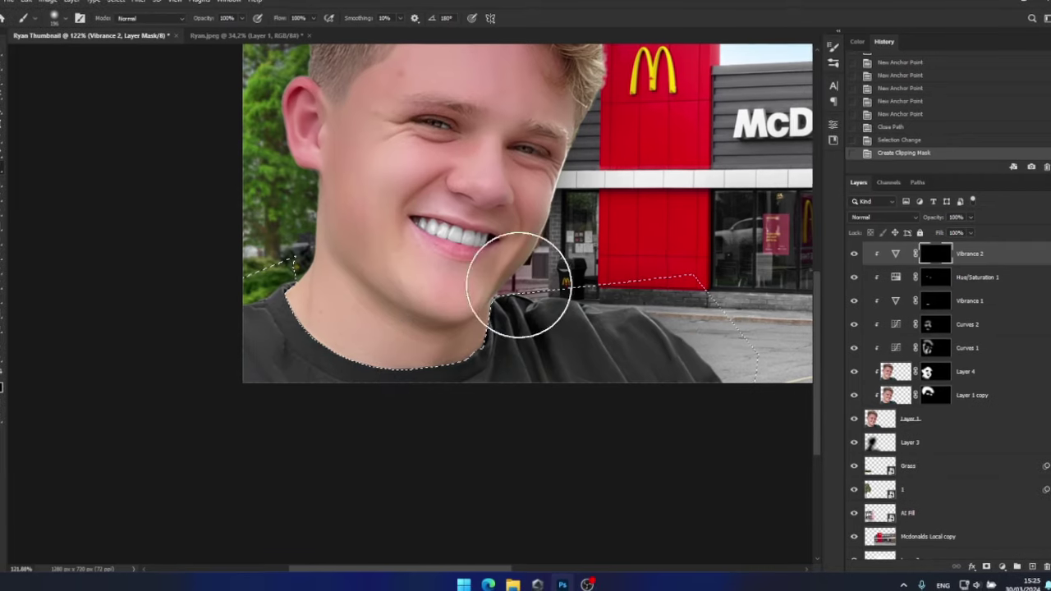
{"action": "left_click_drag", "start_coordinate": [519, 285], "coordinate": [538, 279]}
{"action": "key", "text": "ctrl+d"}
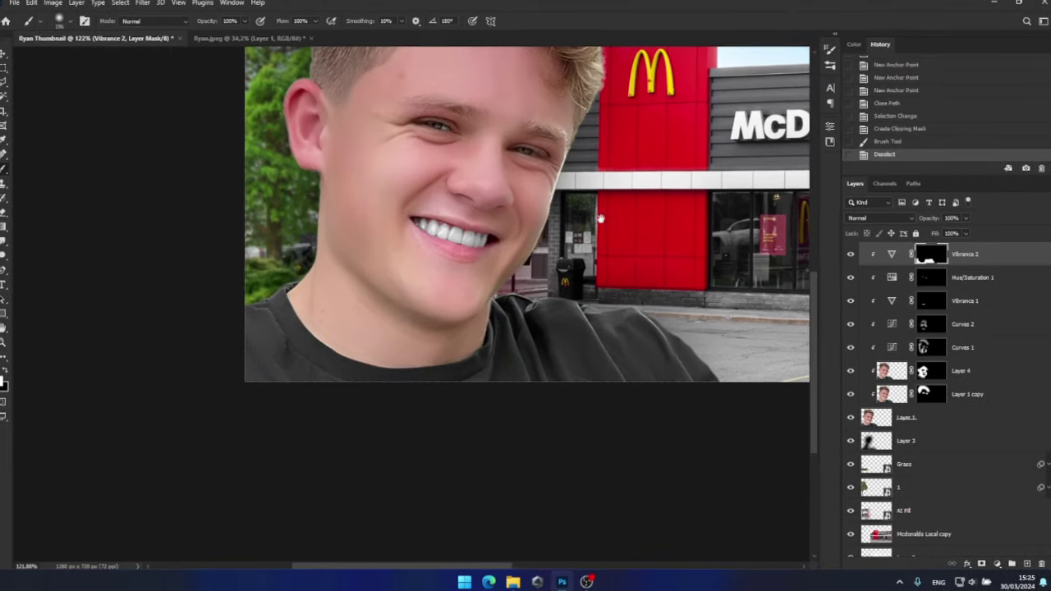
{"action": "left_click_drag", "start_coordinate": [601, 218], "coordinate": [520, 284]}
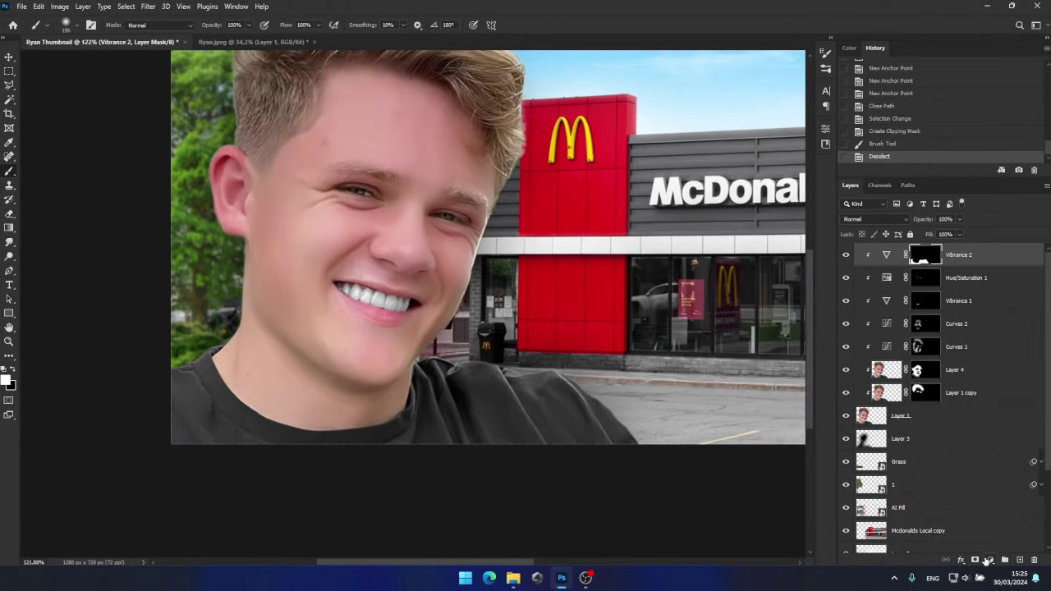
Add an Exposure adjustment layer with Exposure -2.22 and Gamma Correction 0.58.
{"action": "left_click", "coordinate": [988, 560]}
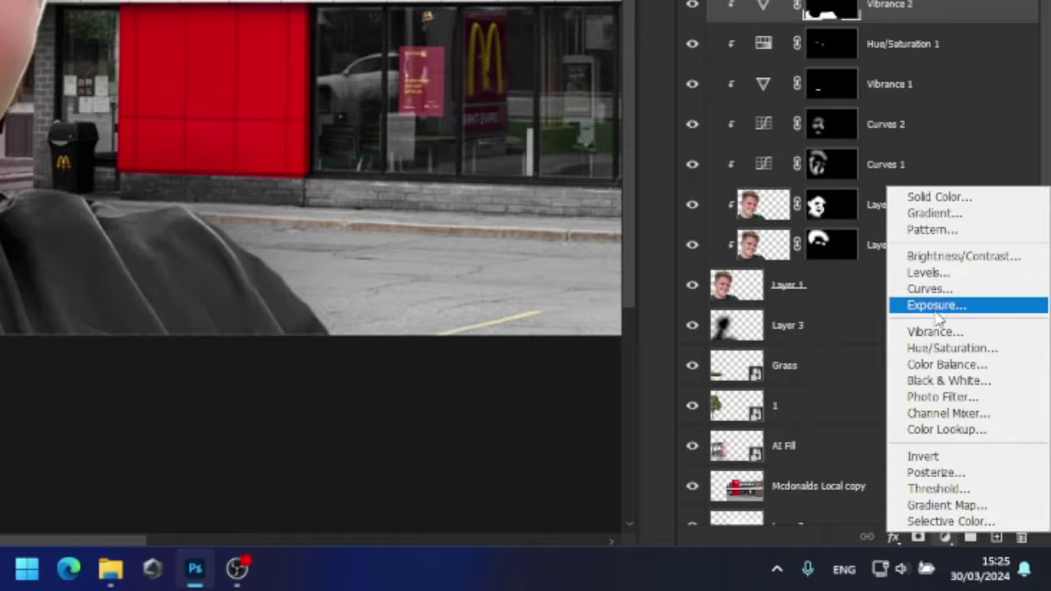
{"action": "left_click", "coordinate": [984, 428]}
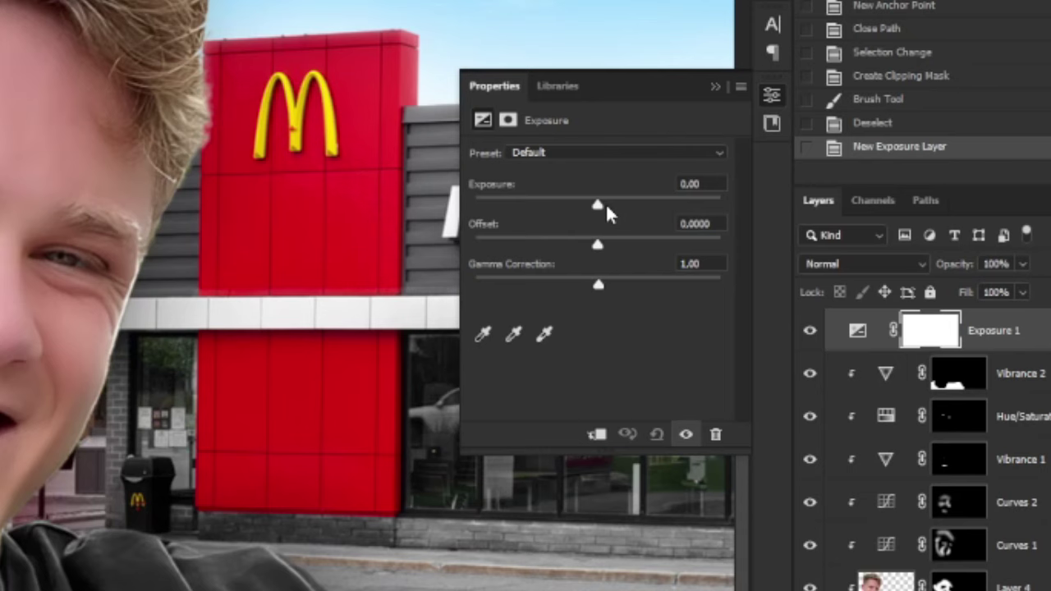
{"action": "left_click_drag", "start_coordinate": [605, 212], "coordinate": [557, 210]}
{"action": "left_click_drag", "start_coordinate": [599, 291], "coordinate": [642, 294]}
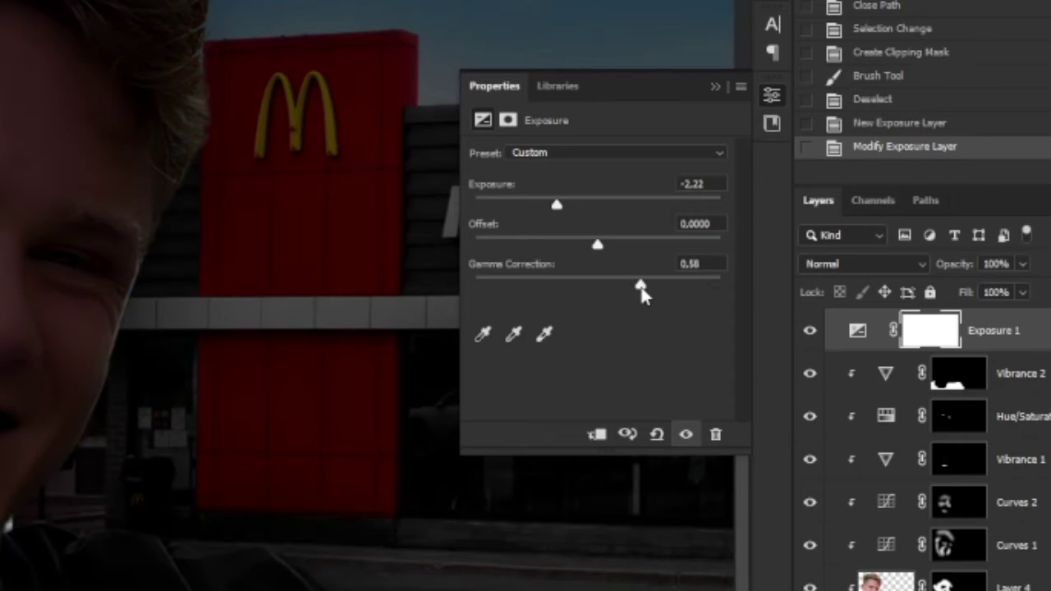
{"action": "left_click", "coordinate": [715, 88]}
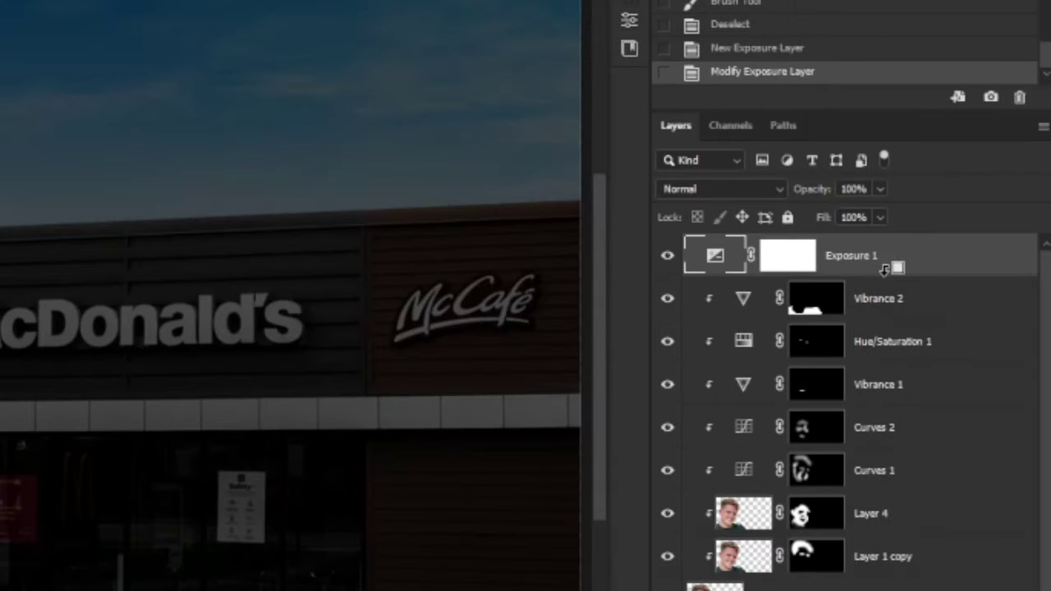
Clip Exposure 1 to the subject using a copy of Vibrance 2's shirt mask, and set it to Soft Light at 58% opacity.
{"action": "left_click", "coordinate": [891, 275], "text": "alt"}
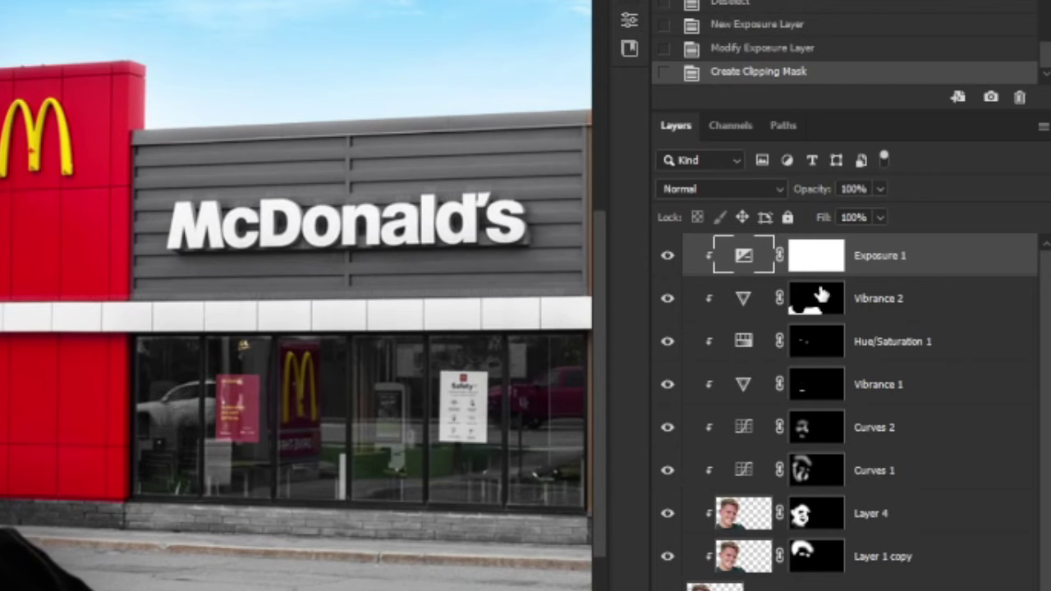
{"action": "left_click_drag", "start_coordinate": [821, 294], "coordinate": [824, 263]}
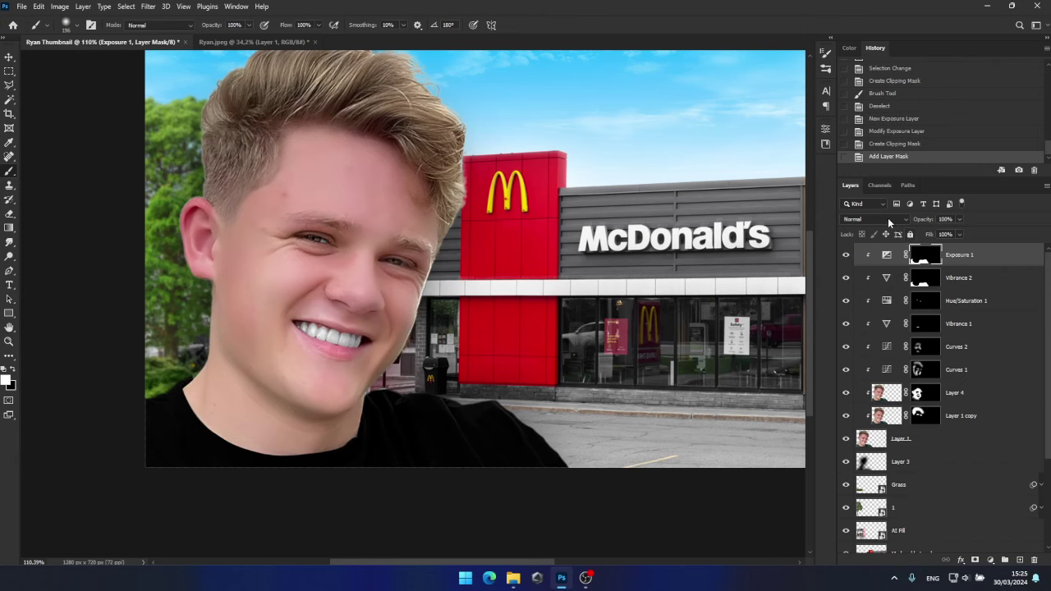
{"action": "left_click", "coordinate": [887, 218]}
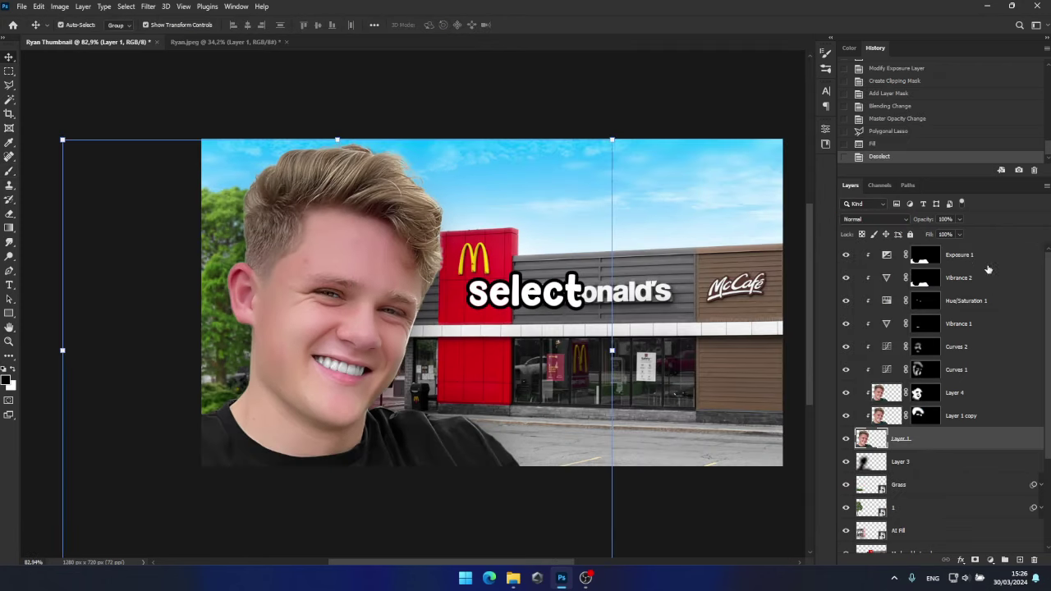
Group the subject's layers from Layer 1 up to Exposure 1, merge a duplicate of the group, and hide the original Group 1.
{"action": "left_click", "coordinate": [988, 262], "text": "shift"}
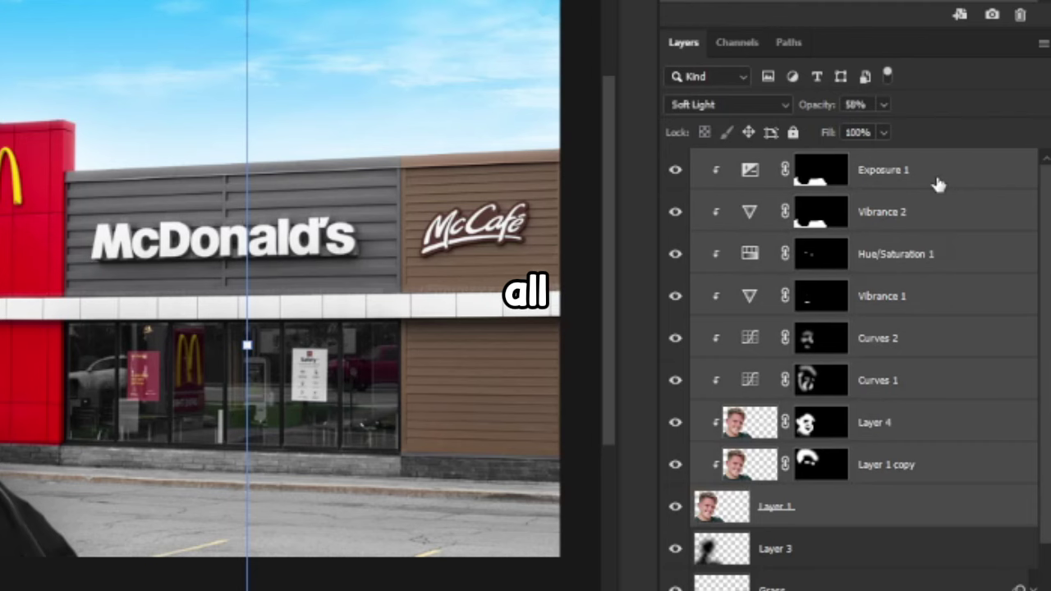
{"action": "key", "text": "ctrl+g"}
{"action": "key", "text": "ctrl+j"}
{"action": "key", "text": "ctrl+e"}
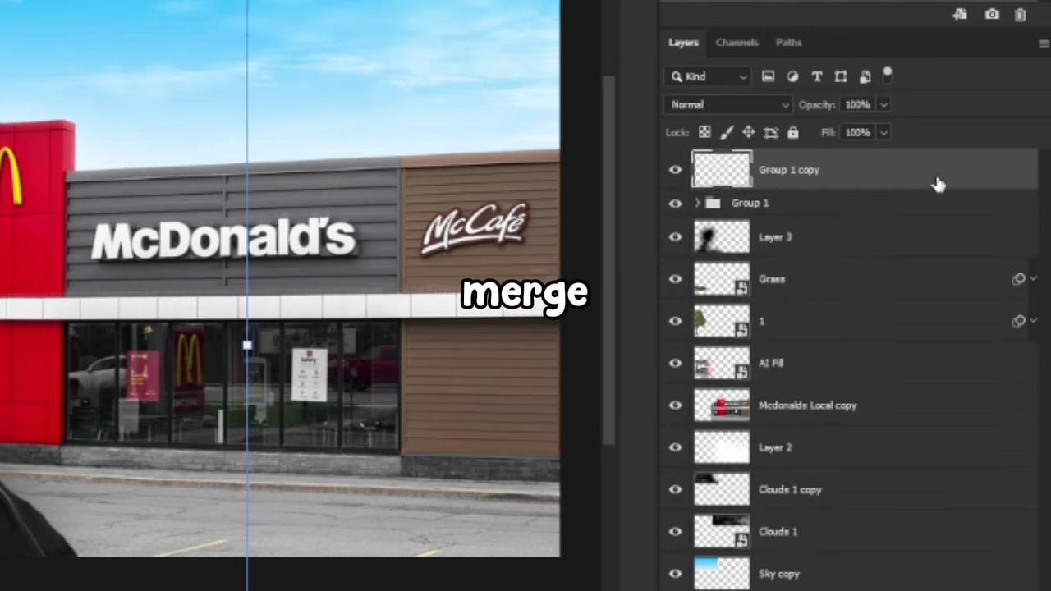
{"action": "left_click", "coordinate": [675, 203]}
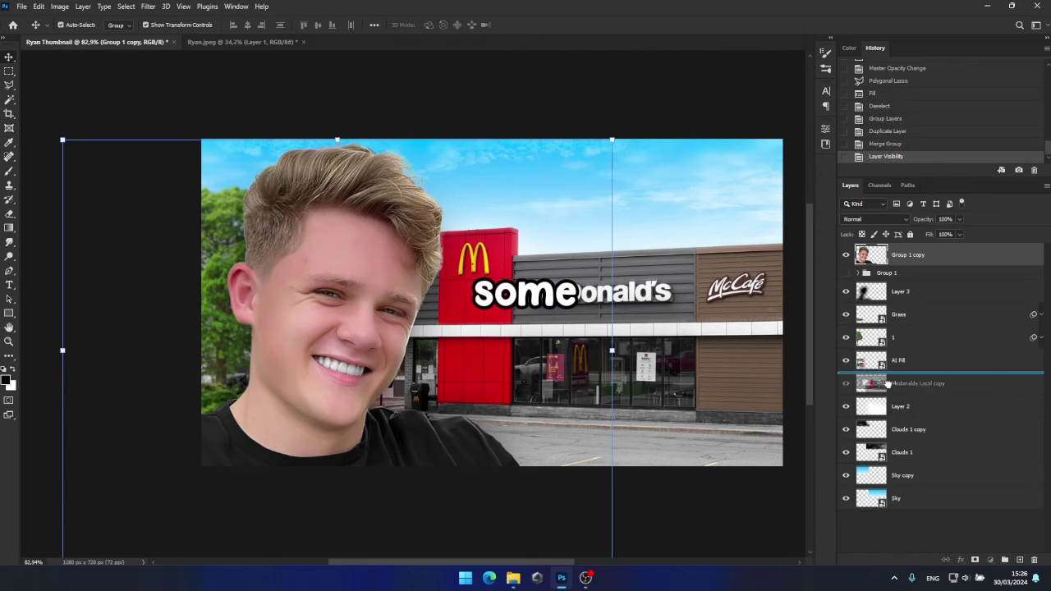
Move the hidden Group 1 below the Sky layer and trim the merged subject to the canvas with a marquee selection copied as a new layer.
{"action": "left_click_drag", "start_coordinate": [887, 384], "coordinate": [887, 522]}
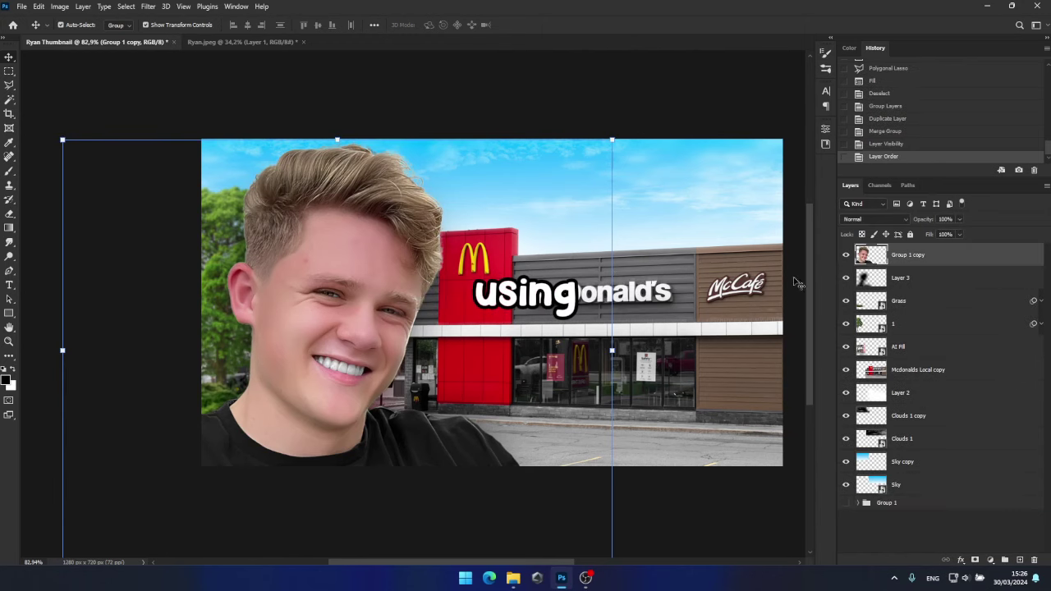
{"action": "scroll", "coordinate": [3, 68], "scroll_direction": "down", "scroll_amount": 2}
{"action": "key", "text": "m"}
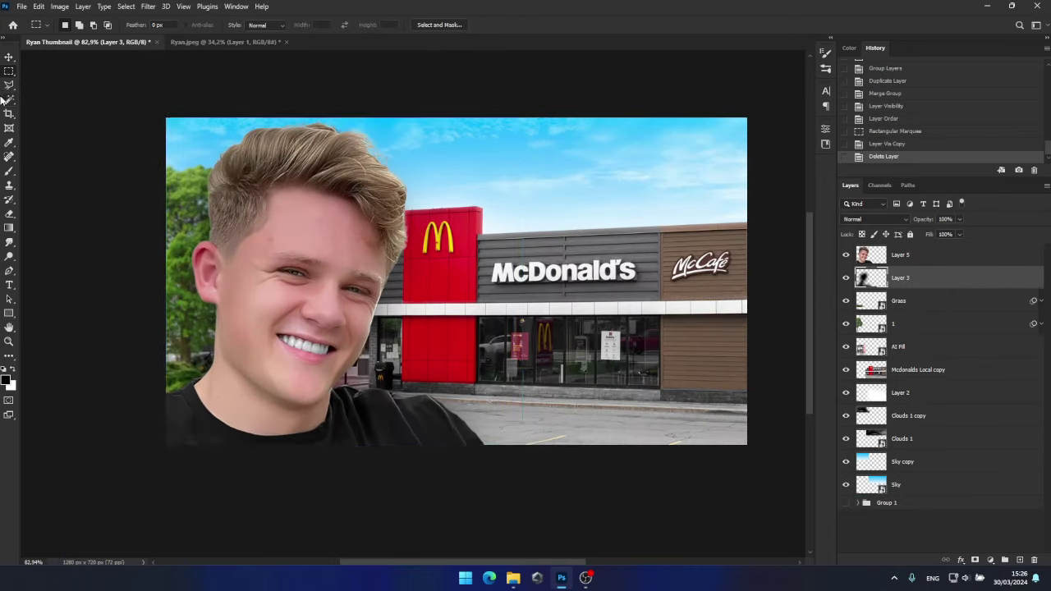
Apply the Camera Raw Filter to the trimmed subject on Layer 5.
{"action": "left_click", "coordinate": [148, 6]}
{"action": "left_click", "coordinate": [162, 276]}
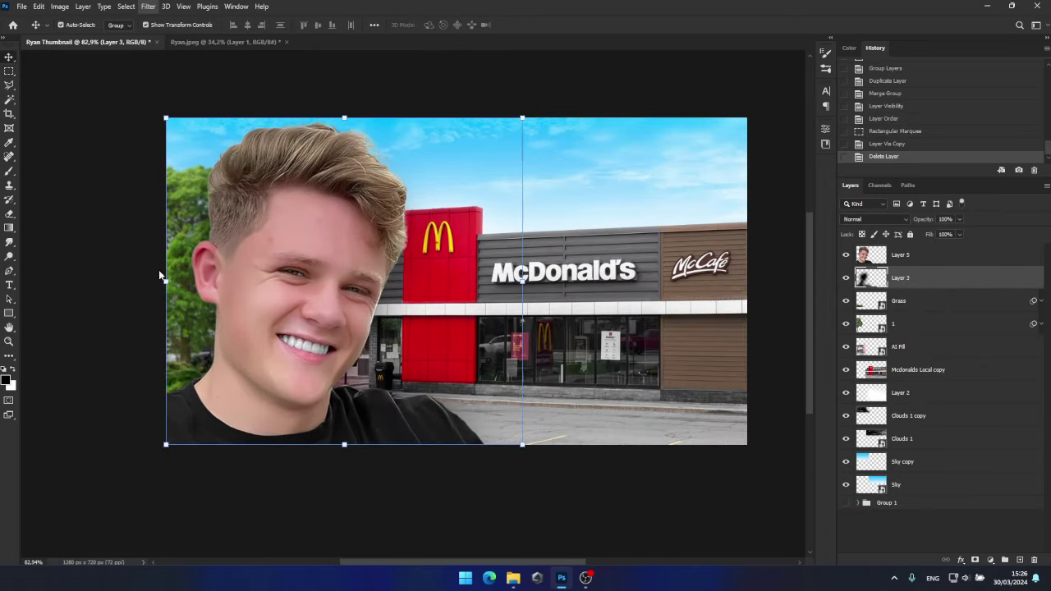
{"action": "left_click", "coordinate": [912, 265]}
{"action": "left_click", "coordinate": [148, 6]}
{"action": "left_click", "coordinate": [176, 111]}
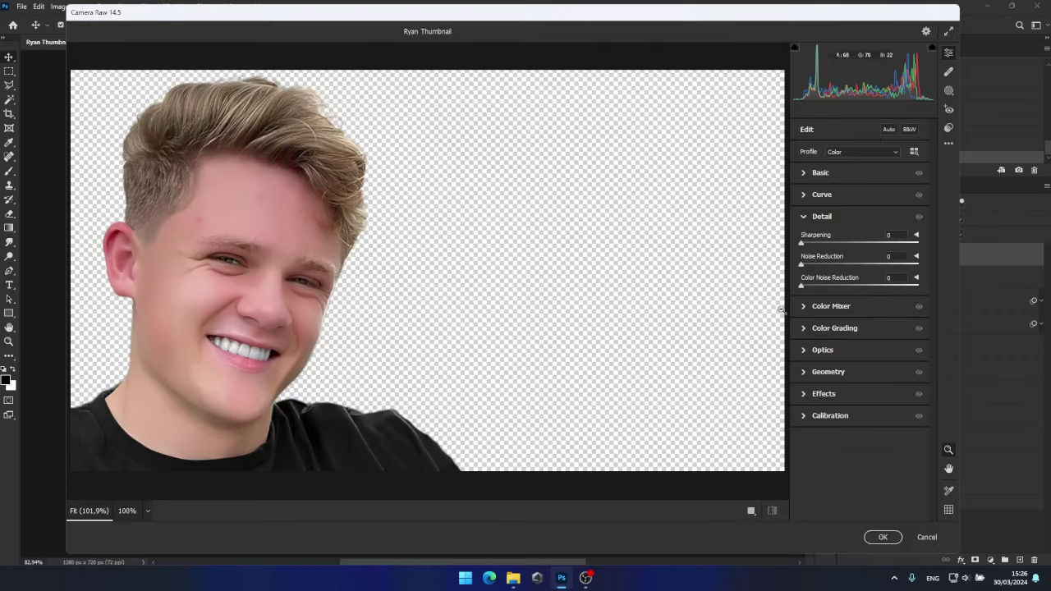
{"action": "scroll", "coordinate": [854, 328], "scroll_direction": "down", "scroll_amount": 1}
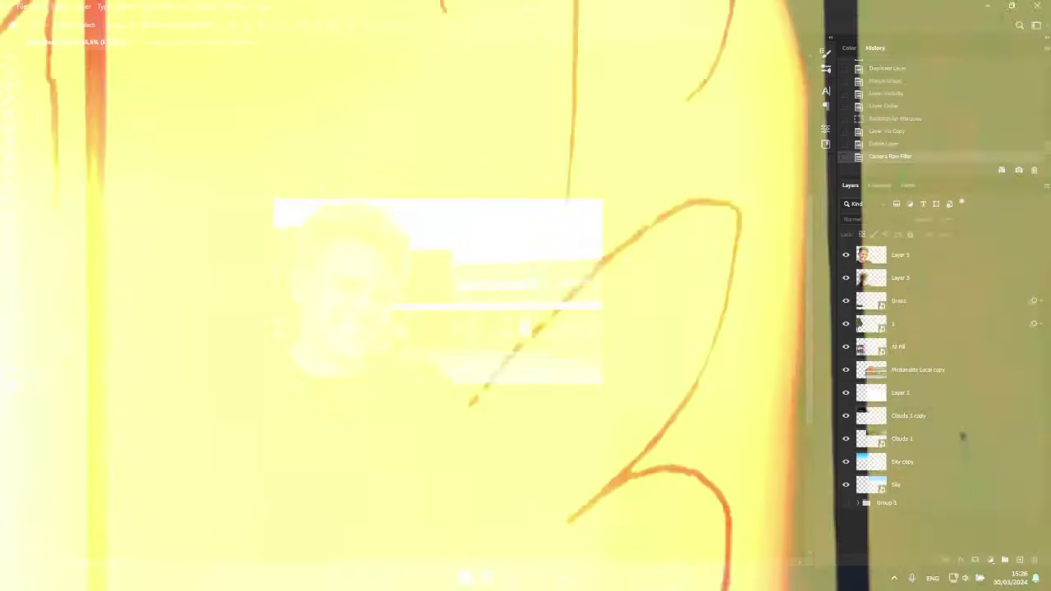
Duplicate Layer 5 and give the copy a white Inner Glow at 100% opacity and 13 px size.
{"action": "key", "text": "ctrl+j"}
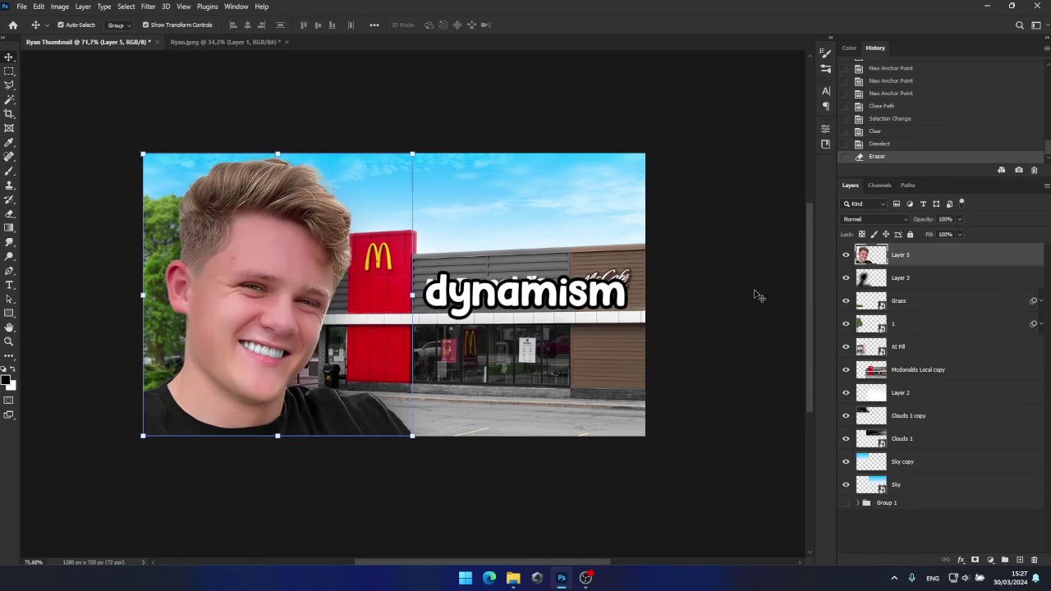
{"action": "double_click", "coordinate": [1013, 262]}
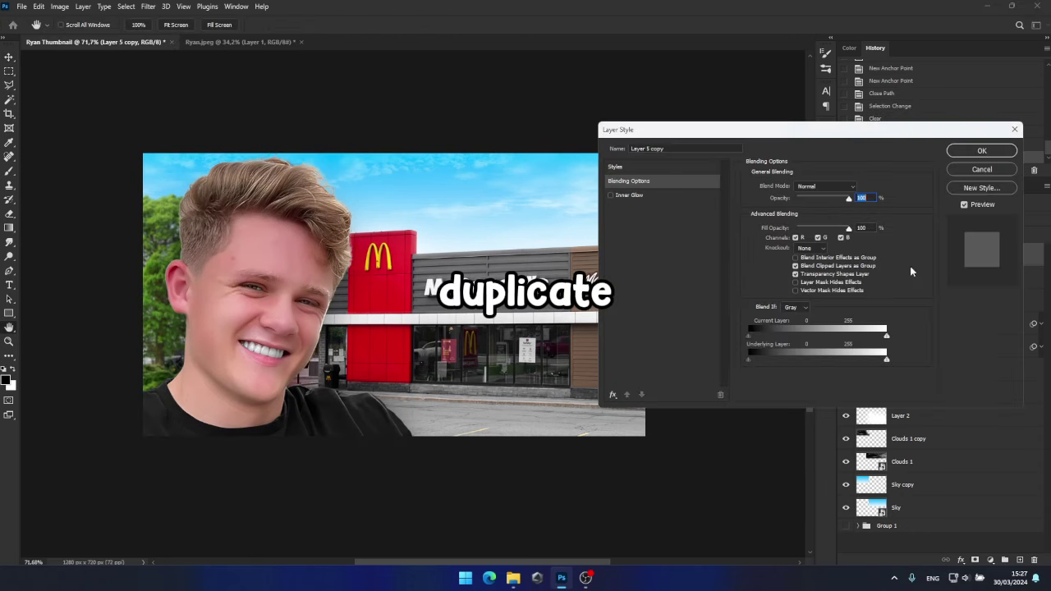
{"action": "left_click", "coordinate": [632, 197]}
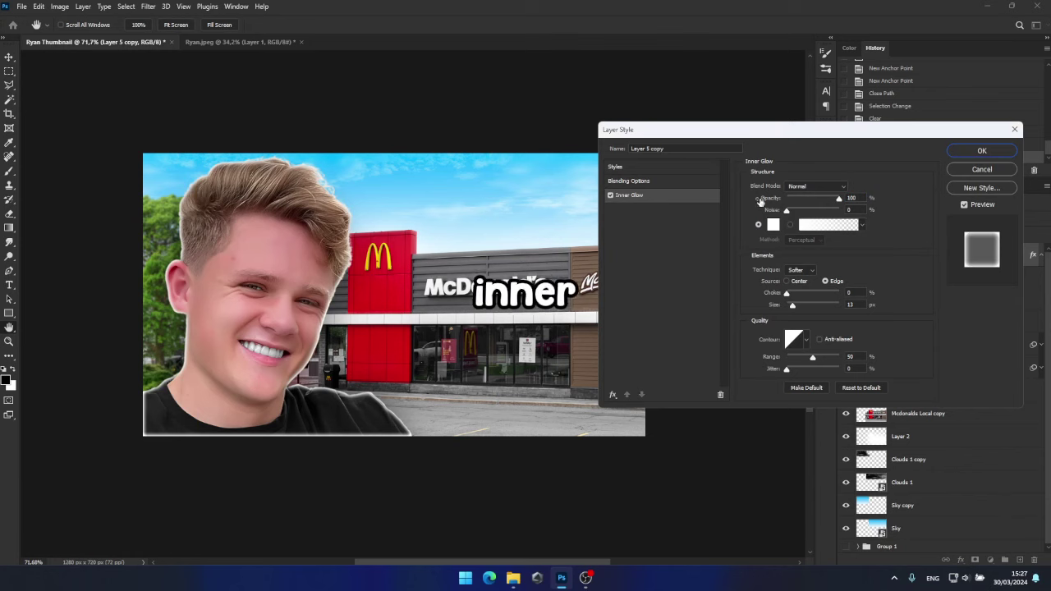
{"action": "left_click", "coordinate": [981, 151]}
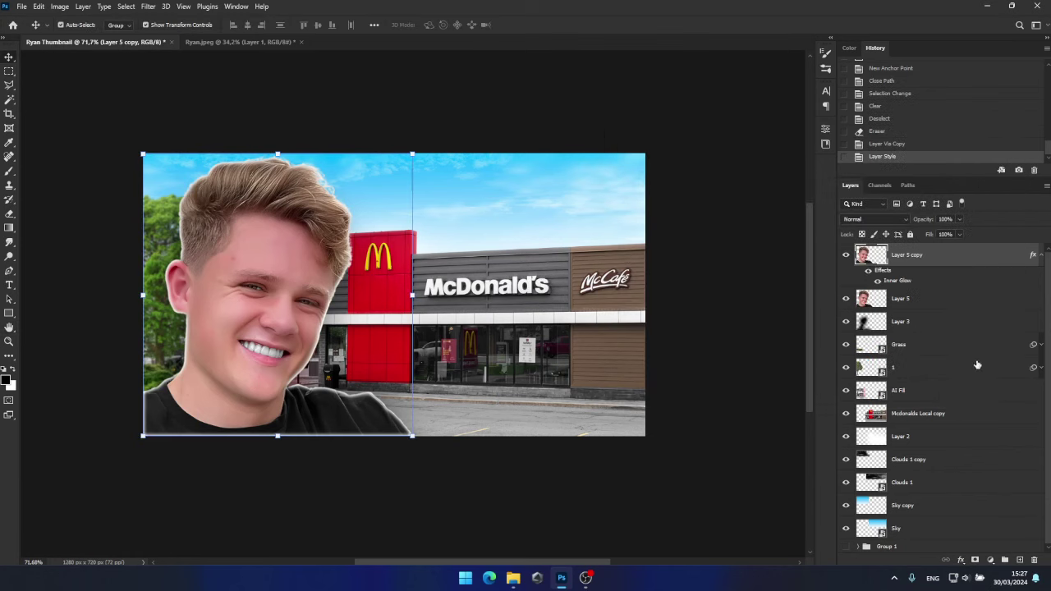
Rasterize the glow by merging Layer 5 copy with a new blank layer.
{"action": "left_click", "coordinate": [1019, 560]}
{"action": "left_click", "coordinate": [923, 278], "text": "shift"}
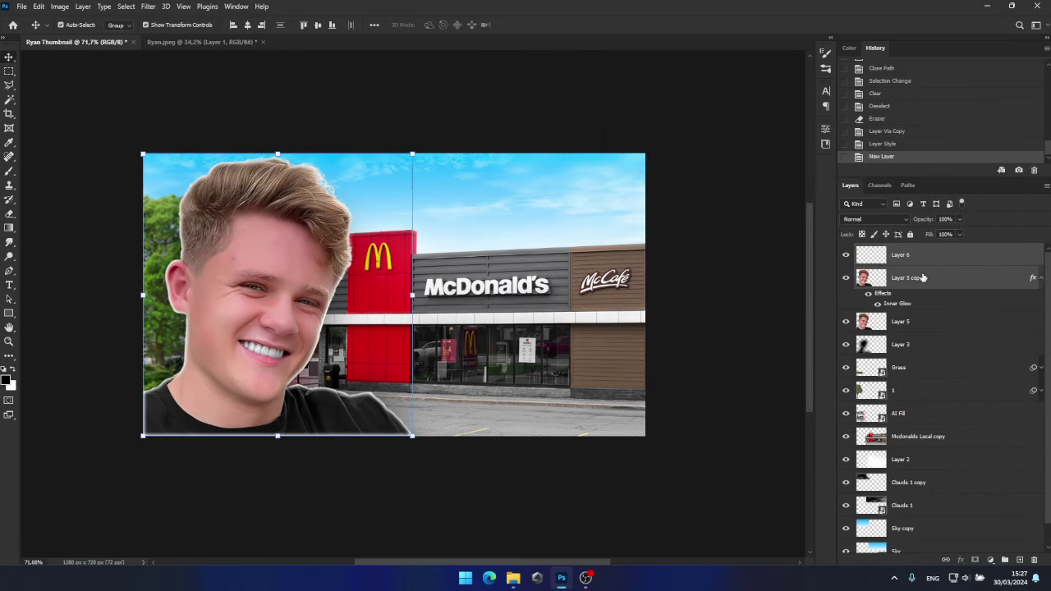
{"action": "key", "text": "ctrl+e"}
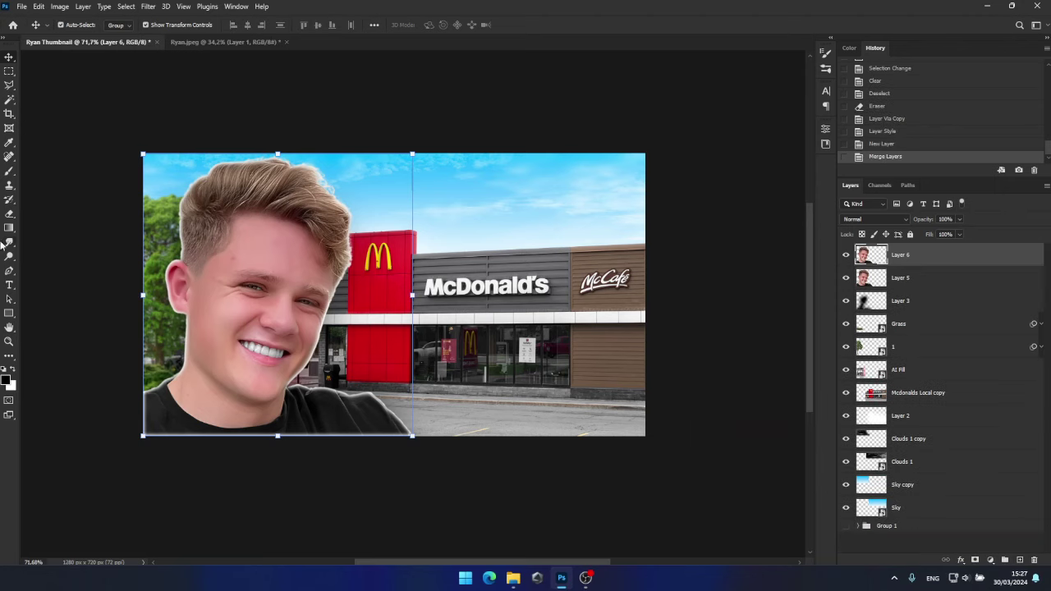
Erase unwanted parts of the glow layer over the subject's shirt and face.
{"action": "left_click", "coordinate": [9, 215]}
{"action": "right_click", "coordinate": [234, 386]}
{"action": "mouse_move", "coordinate": [182, 433]}
{"action": "left_mouse_down"}
{"action": "mouse_move", "coordinate": [360, 445]}
{"action": "mouse_move", "coordinate": [287, 414]}
{"action": "left_mouse_up"}
{"action": "mouse_move", "coordinate": [324, 256]}
{"action": "left_mouse_down"}
{"action": "mouse_move", "coordinate": [323, 212]}
{"action": "mouse_move", "coordinate": [217, 288]}
{"action": "left_mouse_up"}
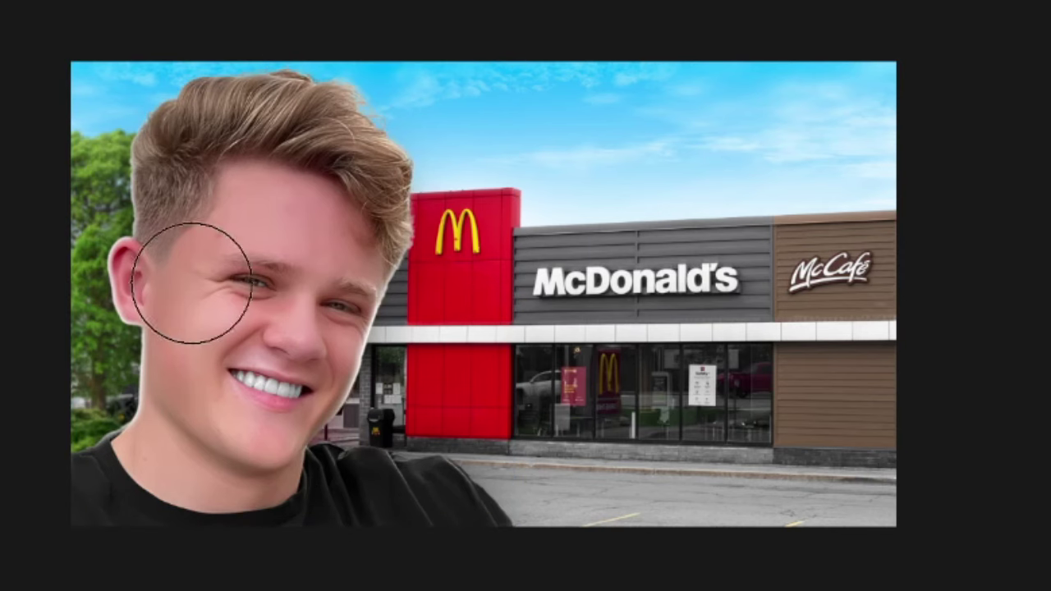
{"action": "scroll", "coordinate": [246, 234], "scroll_direction": "down", "scroll_amount": 4}
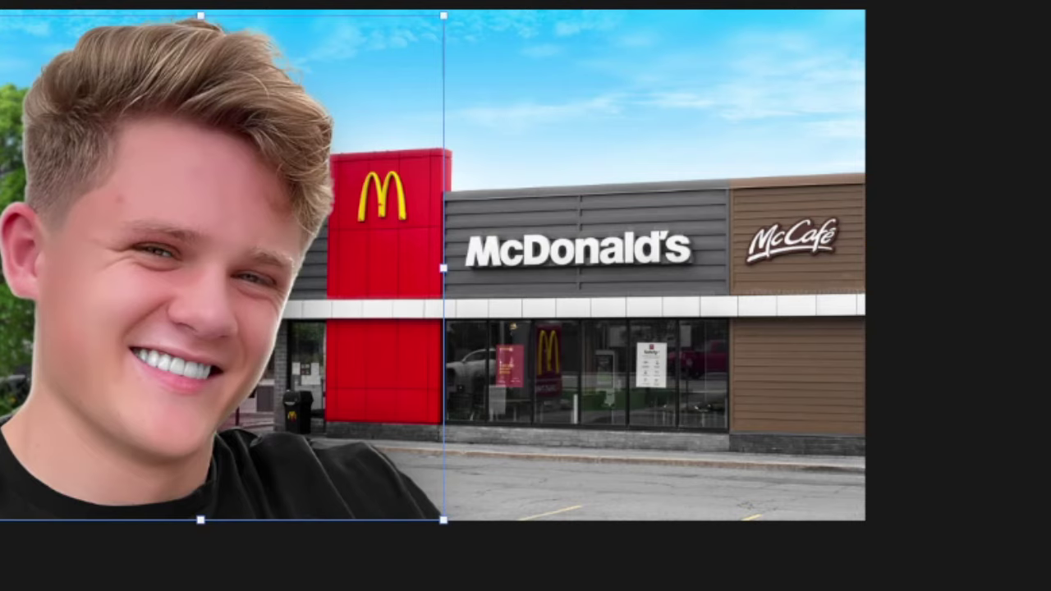
{"action": "scroll", "coordinate": [841, 495], "scroll_direction": "down", "scroll_amount": 3}
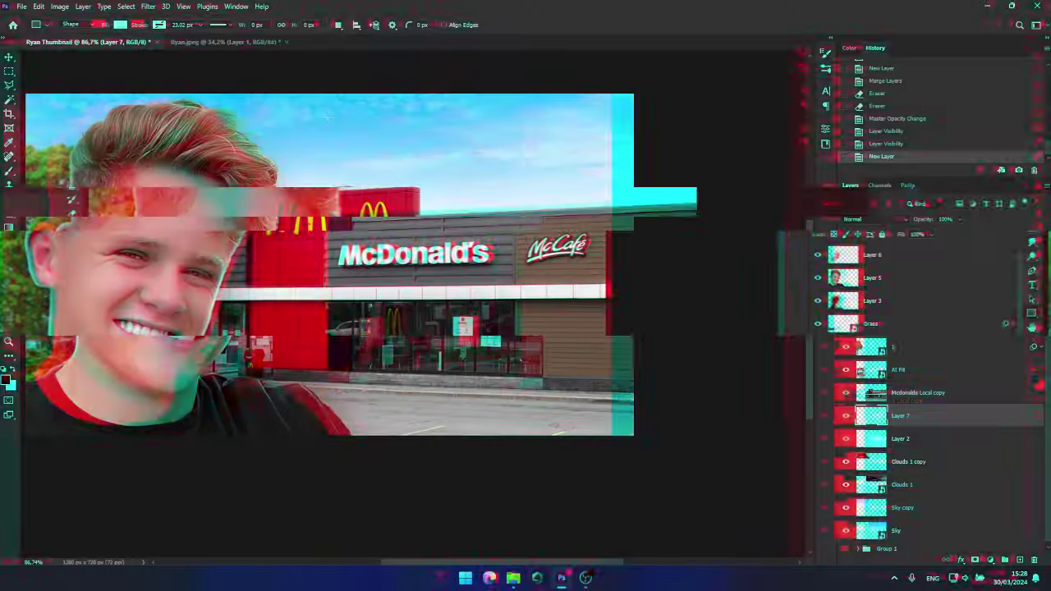
Draw a white rounded rectangle about 516 by 260 px behind the restaurant's roof, with a yellow 72 px circle inside it.
{"action": "mouse_move", "coordinate": [327, 118]}
{"action": "left_mouse_down"}
{"action": "mouse_move", "coordinate": [476, 197]}
{"action": "mouse_move", "coordinate": [612, 226]}
{"action": "mouse_move", "coordinate": [572, 241]}
{"action": "left_mouse_up"}
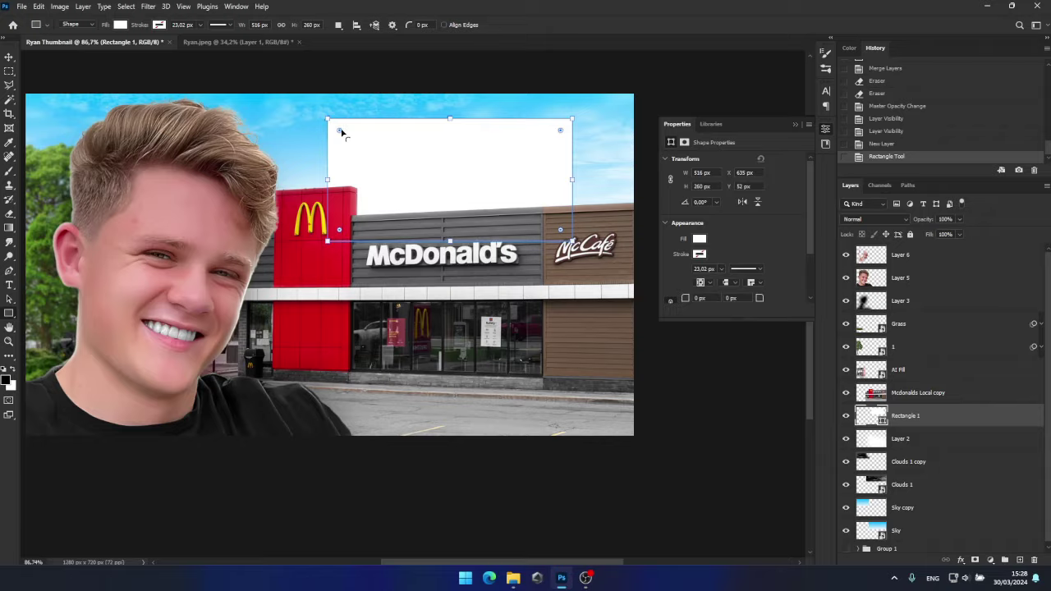
{"action": "left_click_drag", "start_coordinate": [342, 131], "coordinate": [344, 132]}
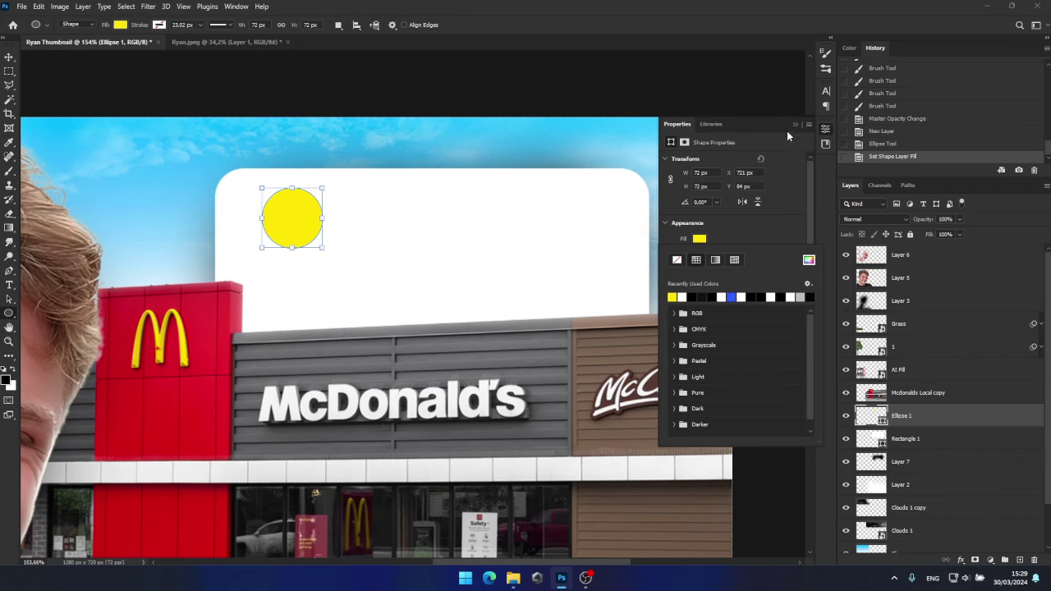
{"action": "left_click", "coordinate": [448, 126]}
{"action": "left_click", "coordinate": [327, 120]}
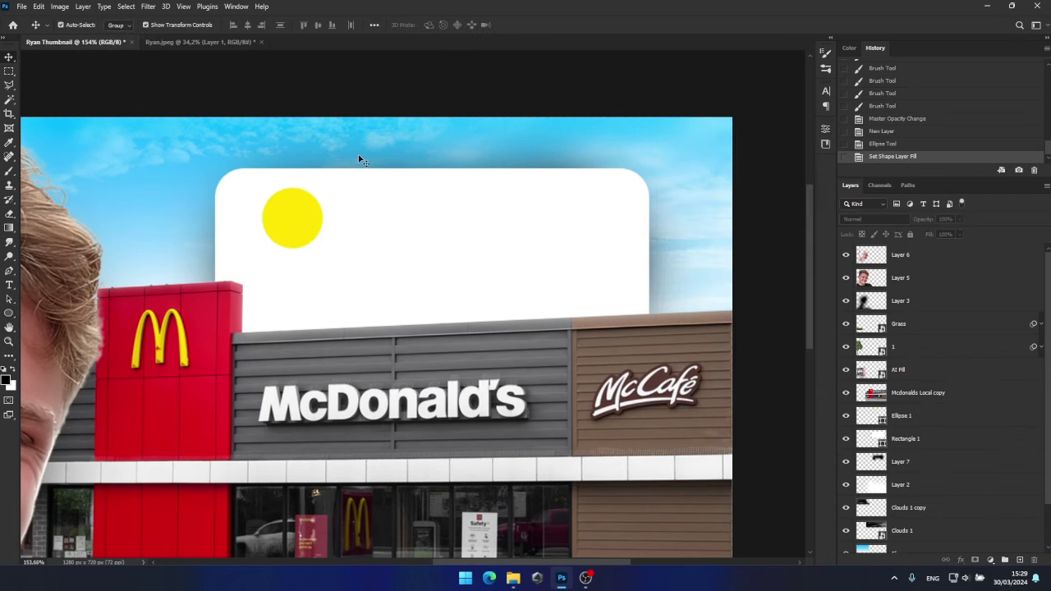
Place the McDonalds Logo image, move its layer directly above Ellipse 1 and clip it to the yellow circle.
{"action": "left_click", "coordinate": [513, 579]}
{"action": "left_click_drag", "start_coordinate": [541, 112], "coordinate": [492, 329]}
{"action": "left_click_drag", "start_coordinate": [664, 165], "coordinate": [317, 371]}
{"action": "left_click_drag", "start_coordinate": [201, 441], "coordinate": [292, 218]}
{"action": "left_click", "coordinate": [541, 25]}
{"action": "left_click_drag", "start_coordinate": [911, 254], "coordinate": [959, 431]}
{"action": "left_click", "coordinate": [959, 427], "text": "alt"}
Scale and position the clipped McDonalds Logo so the golden arches sit centred inside the circle.
{"action": "left_click_drag", "start_coordinate": [177, 150], "coordinate": [264, 191]}
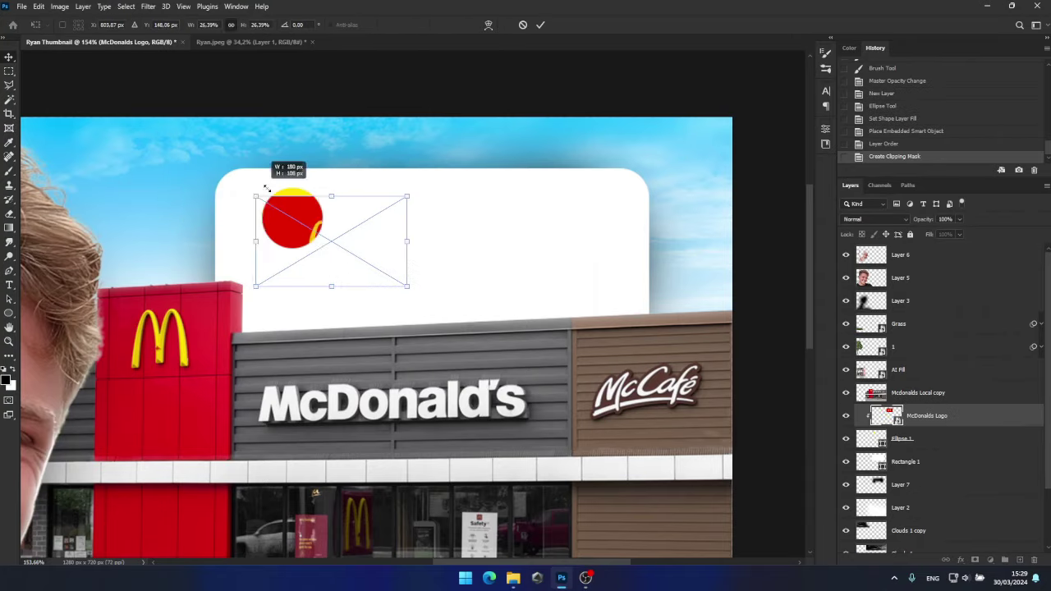
{"action": "left_click_drag", "start_coordinate": [386, 268], "coordinate": [338, 240]}
{"action": "left_click", "coordinate": [541, 24]}
{"action": "left_click", "coordinate": [449, 99]}
{"action": "scroll", "coordinate": [449, 100], "scroll_direction": "down", "scroll_amount": 5}
{"action": "scroll", "coordinate": [436, 306], "scroll_direction": "up", "scroll_amount": 9}
{"action": "left_click", "coordinate": [235, 197]}
{"action": "left_click_drag", "start_coordinate": [329, 324], "coordinate": [349, 344]}
{"action": "left_click_drag", "start_coordinate": [331, 262], "coordinate": [320, 256]}
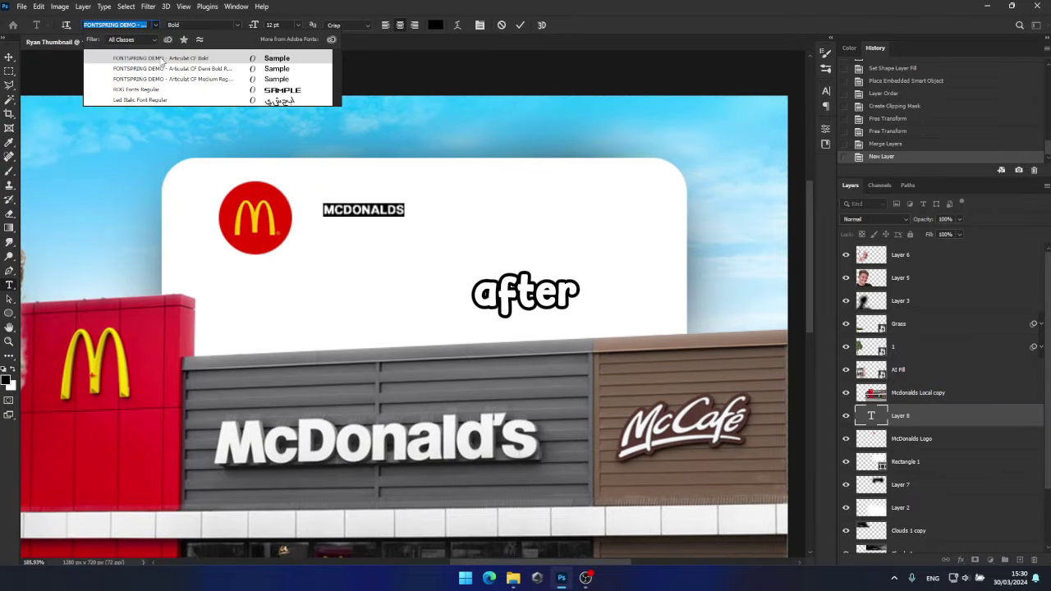
Set the card's McDonalds text to Articulat CF Bold and turn off All Caps.
{"action": "left_click", "coordinate": [161, 59]}
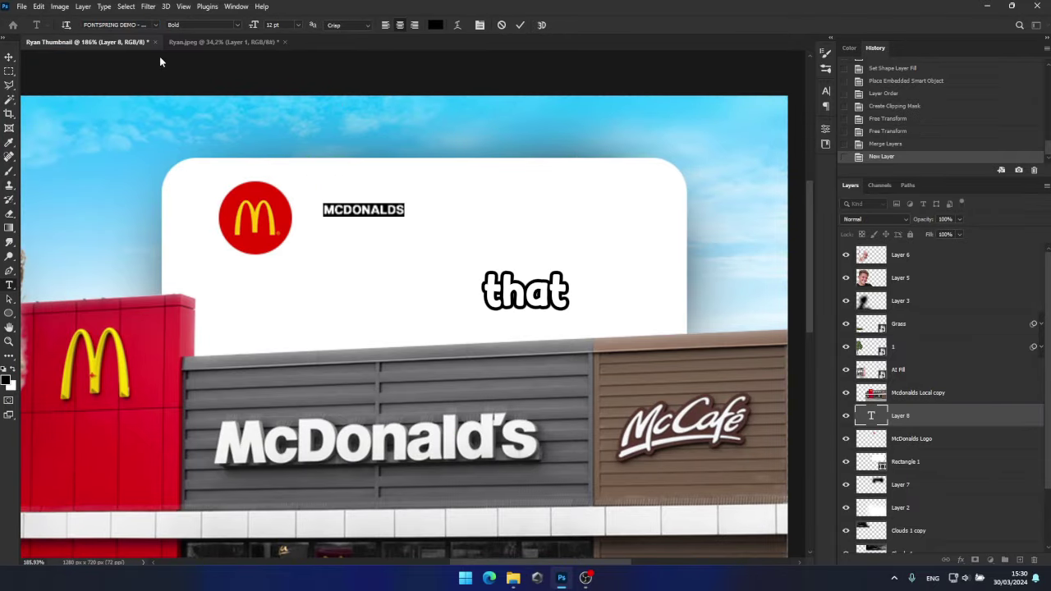
{"action": "left_click", "coordinate": [520, 26]}
{"action": "left_click", "coordinate": [826, 129]}
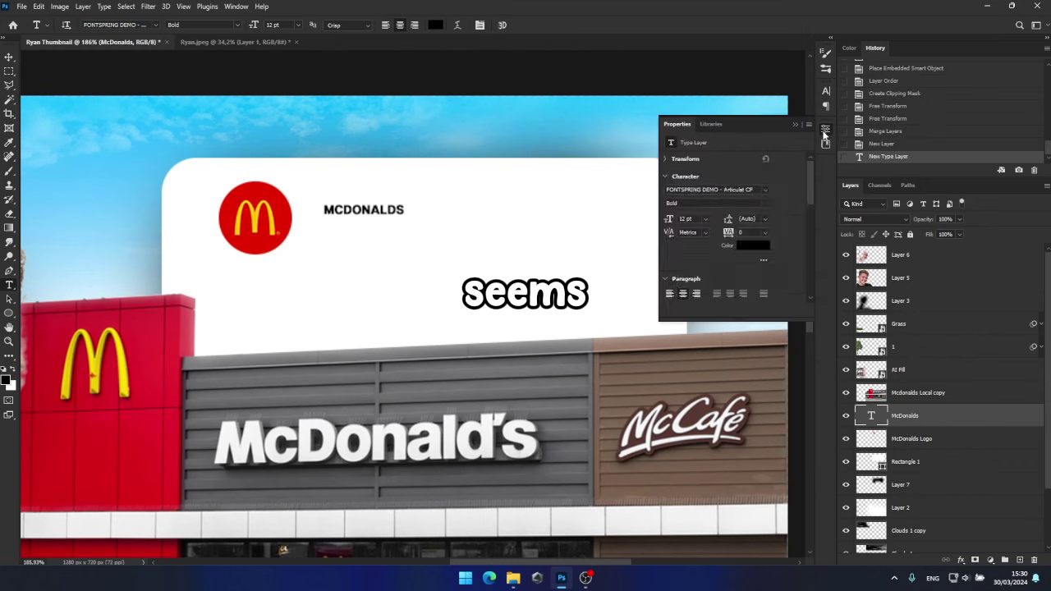
{"action": "left_click", "coordinate": [827, 129]}
{"action": "double_click", "coordinate": [375, 209]}
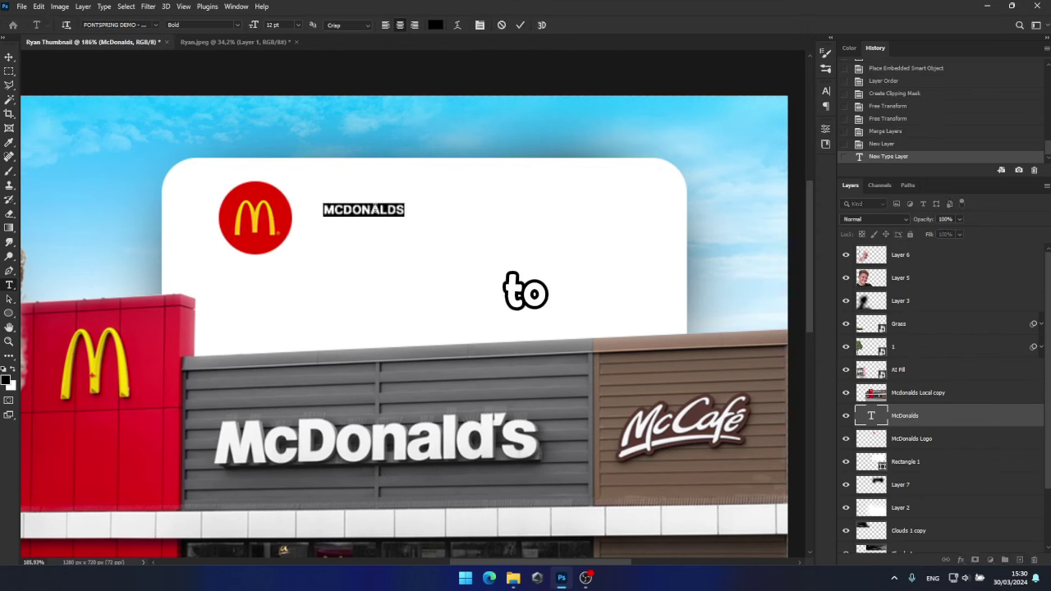
{"action": "left_click", "coordinate": [826, 91]}
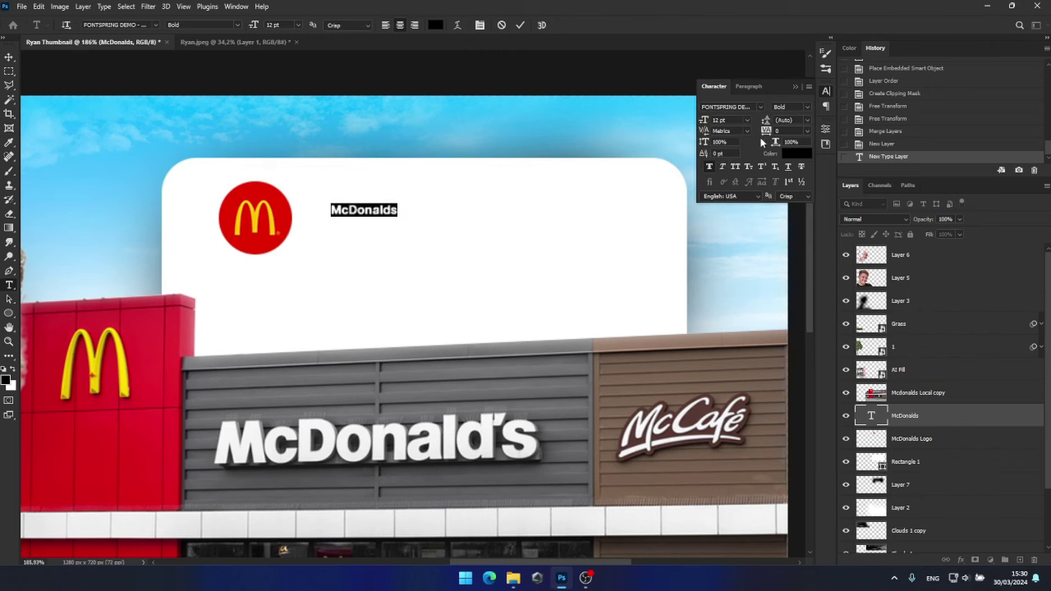
{"action": "left_click", "coordinate": [793, 87]}
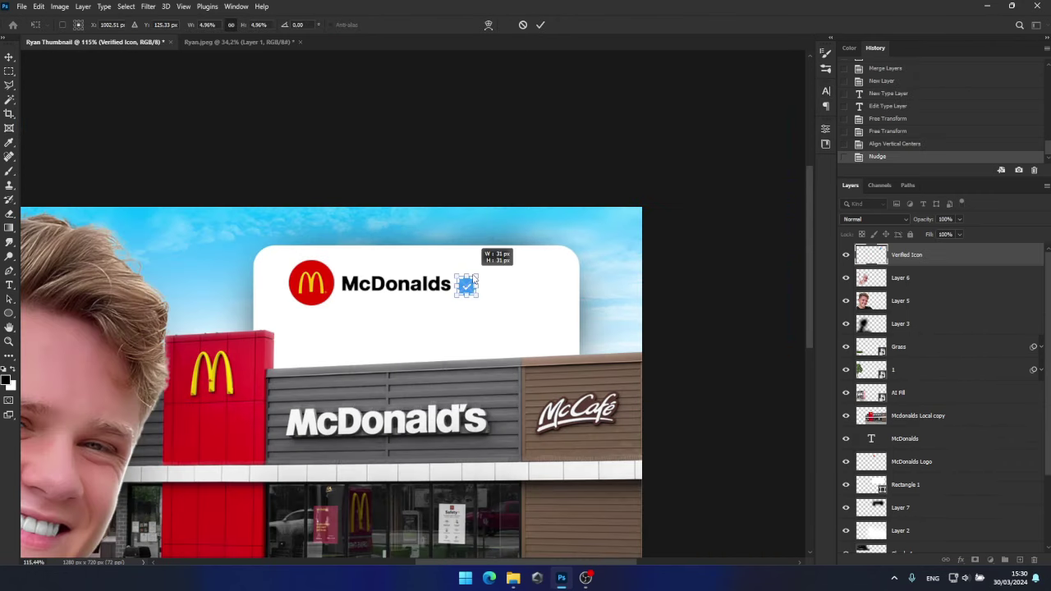
Commit the placed Verified Icon beside the McDonalds name and fine-tune its position.
{"action": "left_click", "coordinate": [542, 27]}
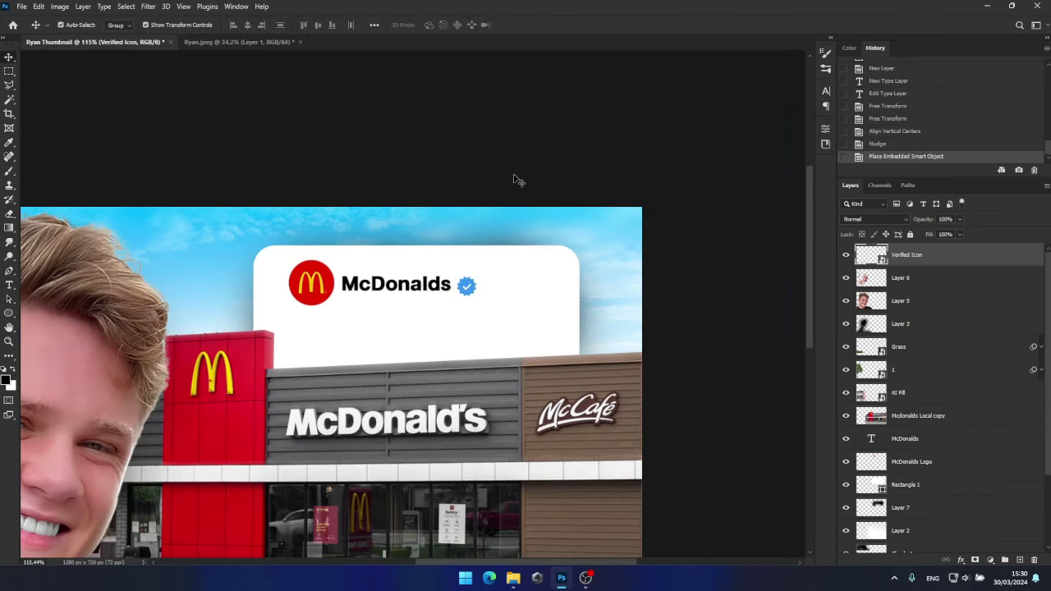
{"action": "scroll", "coordinate": [481, 277], "scroll_direction": "up", "scroll_amount": 3}
{"action": "left_click_drag", "start_coordinate": [468, 275], "coordinate": [480, 279]}
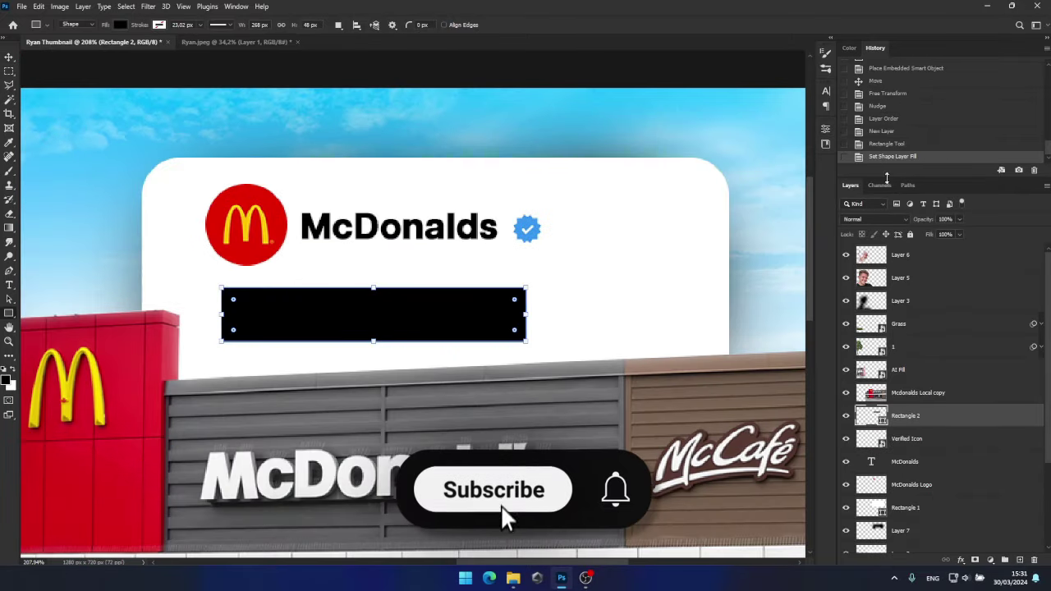
Lower the black rectangle's opacity to make a light grey message bubble, and make the text on it read "We love it".
{"action": "left_click", "coordinate": [960, 220]}
{"action": "left_click_drag", "start_coordinate": [910, 234], "coordinate": [914, 232]}
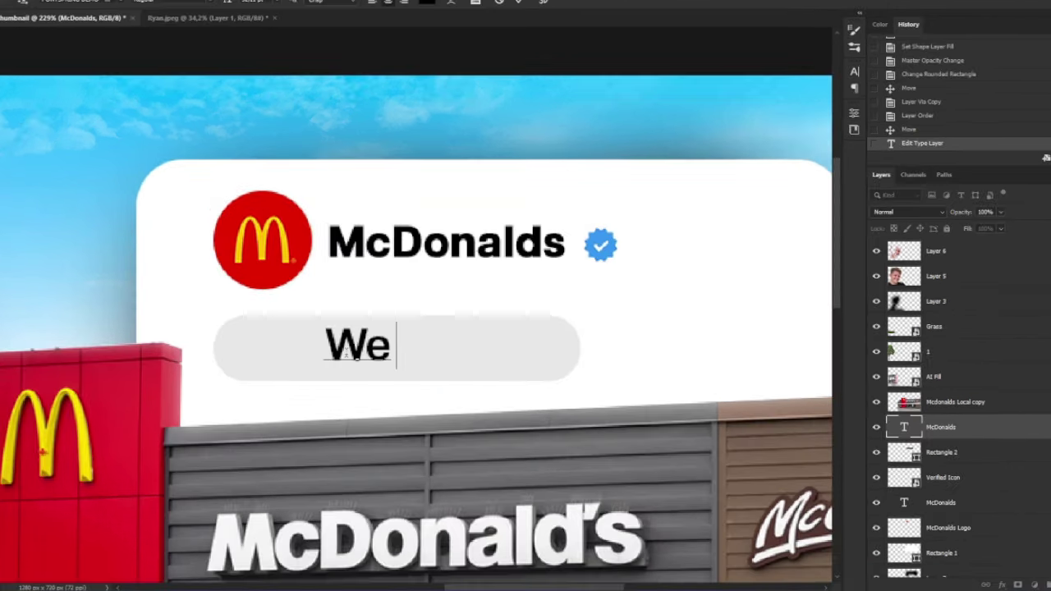
{"action": "type", "text": "Lo"}
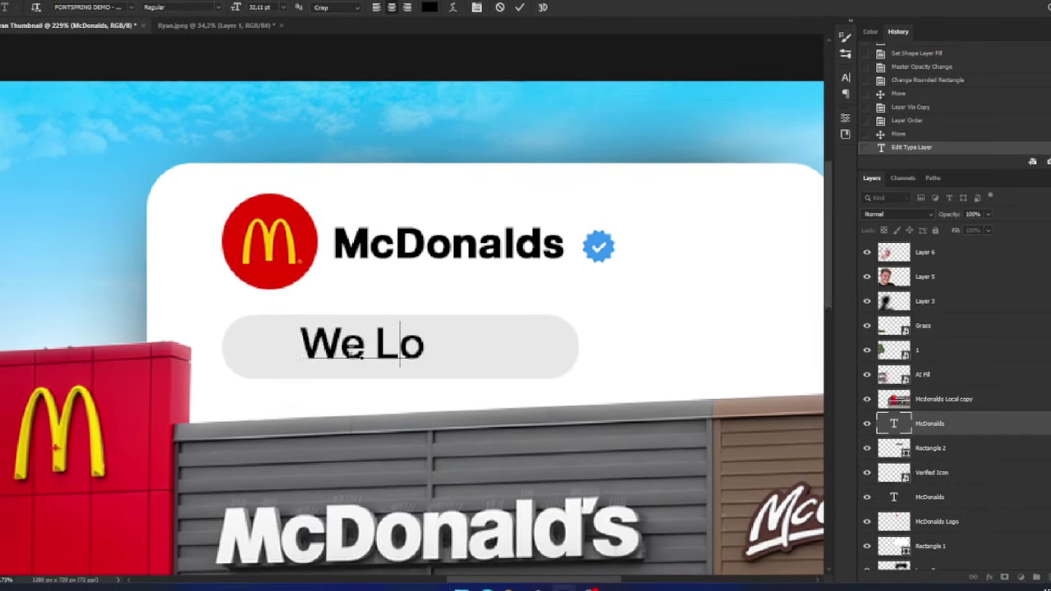
{"action": "key", "text": "BackSpace"}
{"action": "key", "text": "BackSpace"}
{"action": "type", "text": "love it!"}
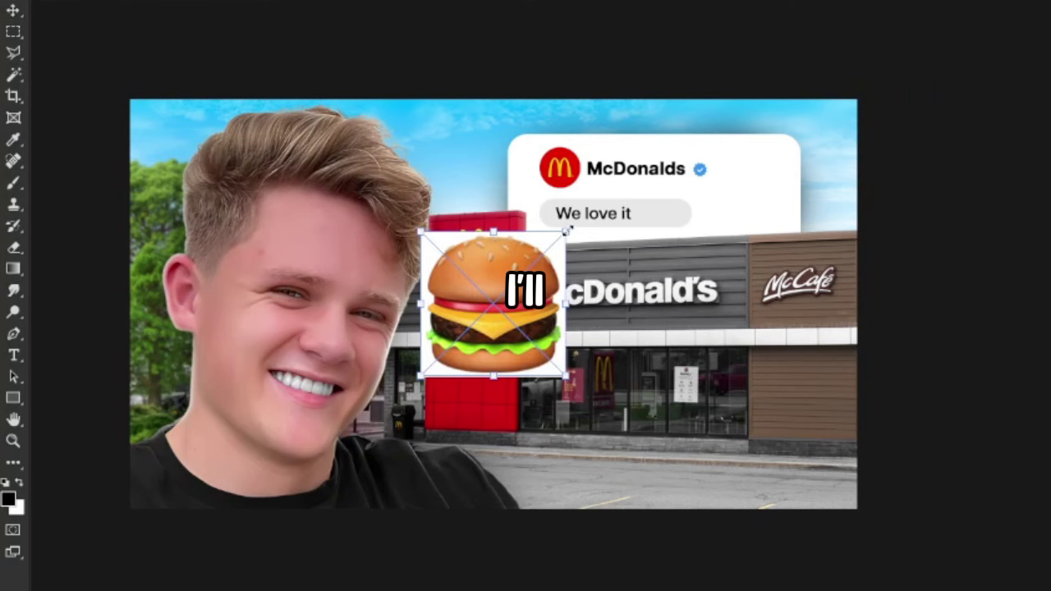
Shrink the Hamburger Emoji, place it right after "We love it" and set its blend mode to Linear Burn.
{"action": "left_click_drag", "start_coordinate": [566, 233], "coordinate": [481, 312]}
{"action": "left_click_drag", "start_coordinate": [602, 228], "coordinate": [651, 226]}
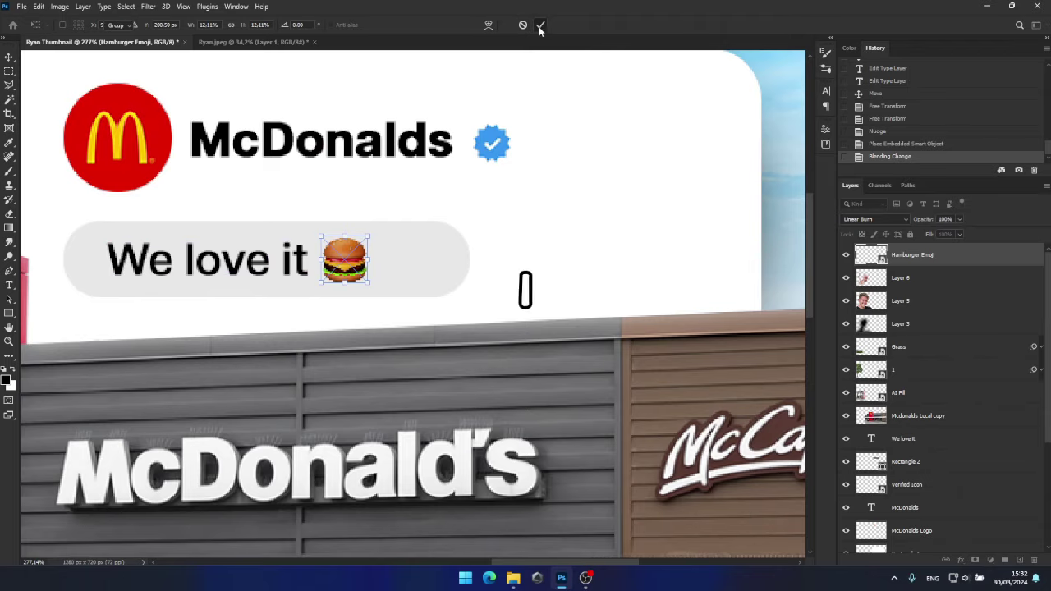
{"action": "scroll", "coordinate": [579, 200], "scroll_direction": "down", "scroll_amount": 3}
{"action": "scroll", "coordinate": [579, 200], "scroll_direction": "up", "scroll_amount": 3}
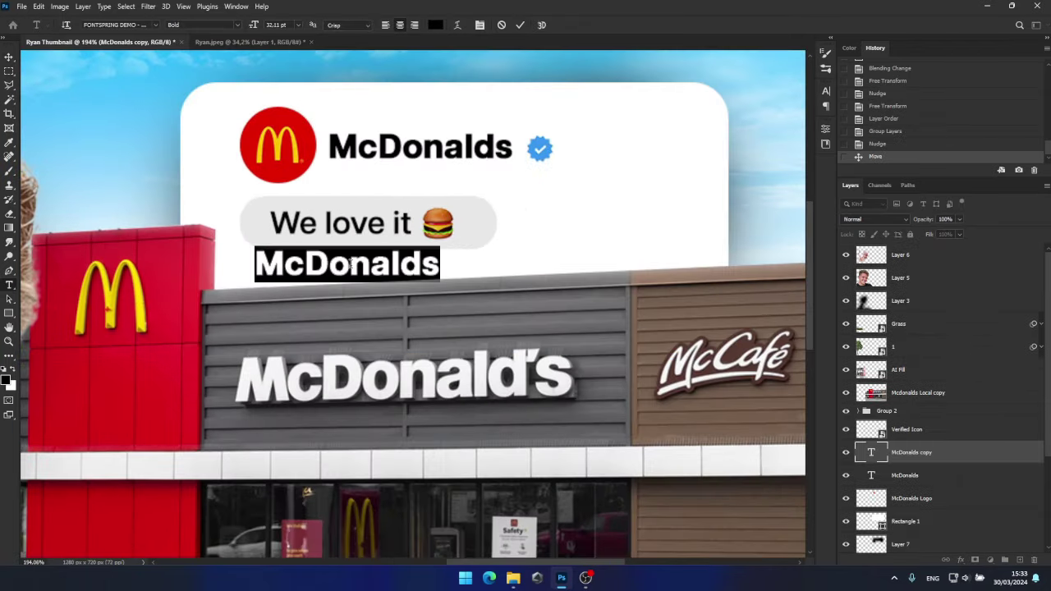
Change the duplicated McDonalds text below the bubble to "Just sent now" in Articulat CF Demi Bold.
{"action": "left_click", "coordinate": [155, 25]}
{"action": "type", "text": "font"}
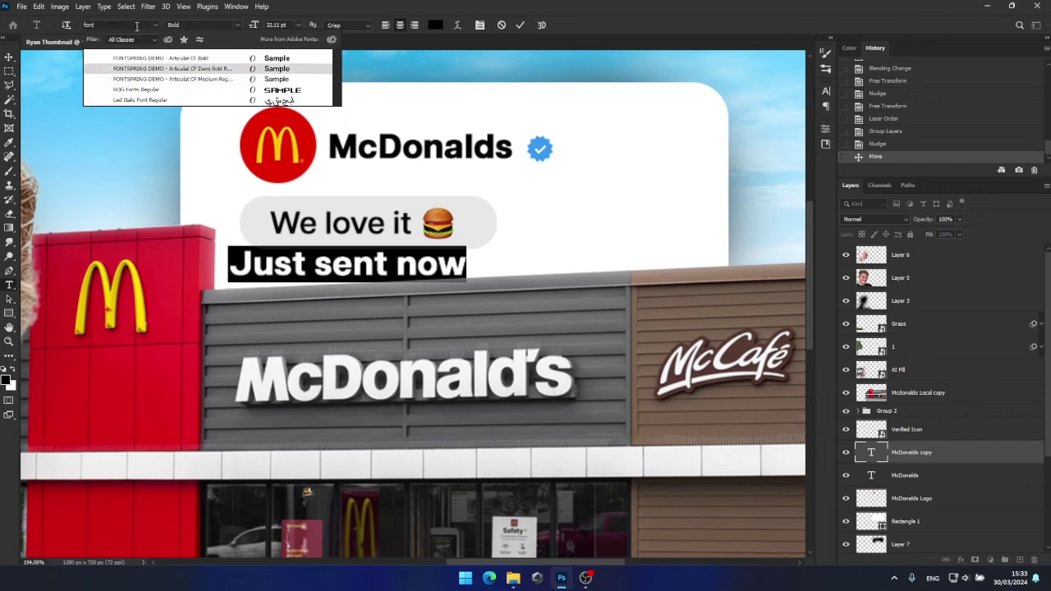
{"action": "left_click", "coordinate": [148, 69]}
{"action": "left_click", "coordinate": [5, 57]}
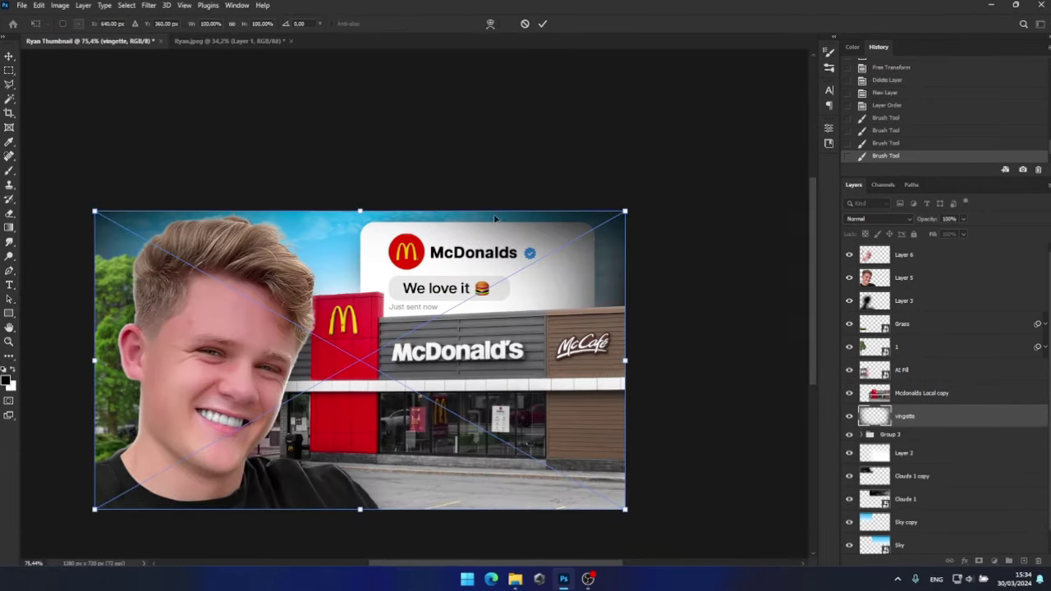
Commit the placed vingette image, move its layer above Grass and lower its opacity to 18%.
{"action": "left_click", "coordinate": [540, 21]}
{"action": "left_click_drag", "start_coordinate": [941, 411], "coordinate": [942, 315]}
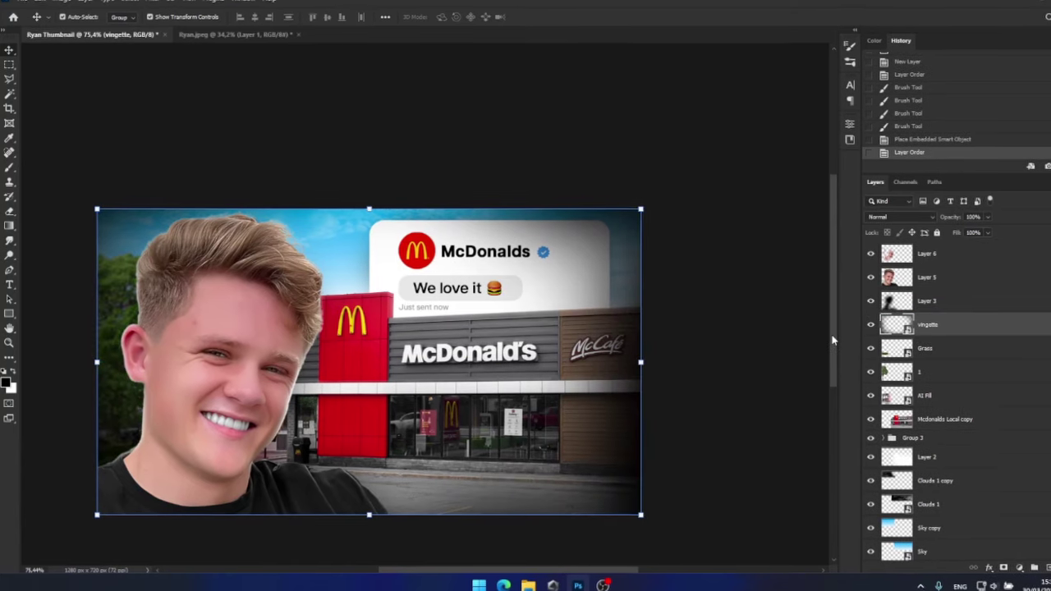
{"action": "left_click", "coordinate": [992, 216]}
{"action": "left_click_drag", "start_coordinate": [992, 230], "coordinate": [948, 234]}
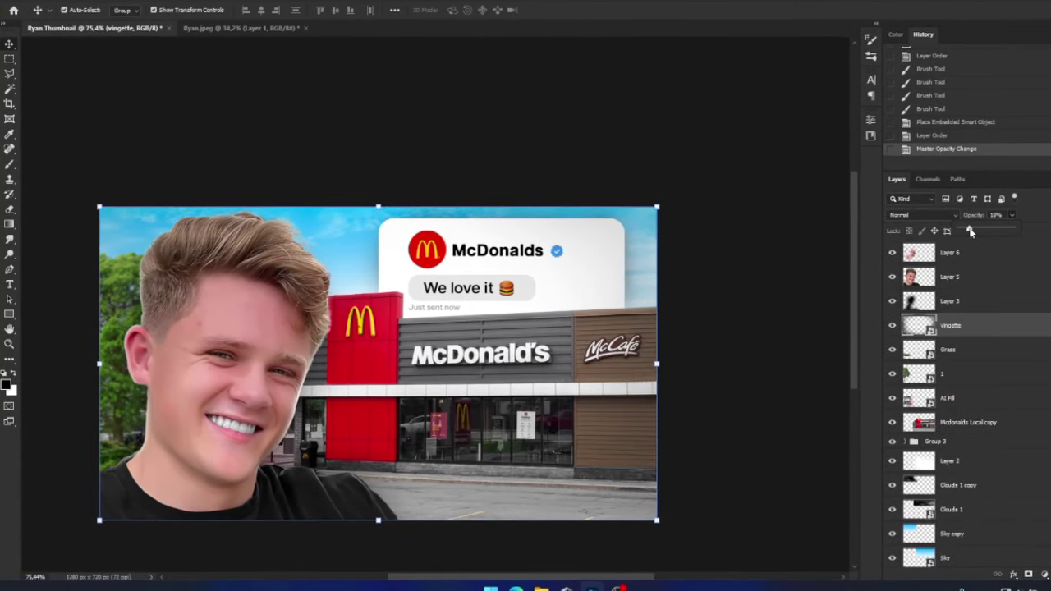
{"action": "left_click", "coordinate": [635, 162]}
{"action": "scroll", "coordinate": [646, 160], "scroll_direction": "down", "scroll_amount": 3}
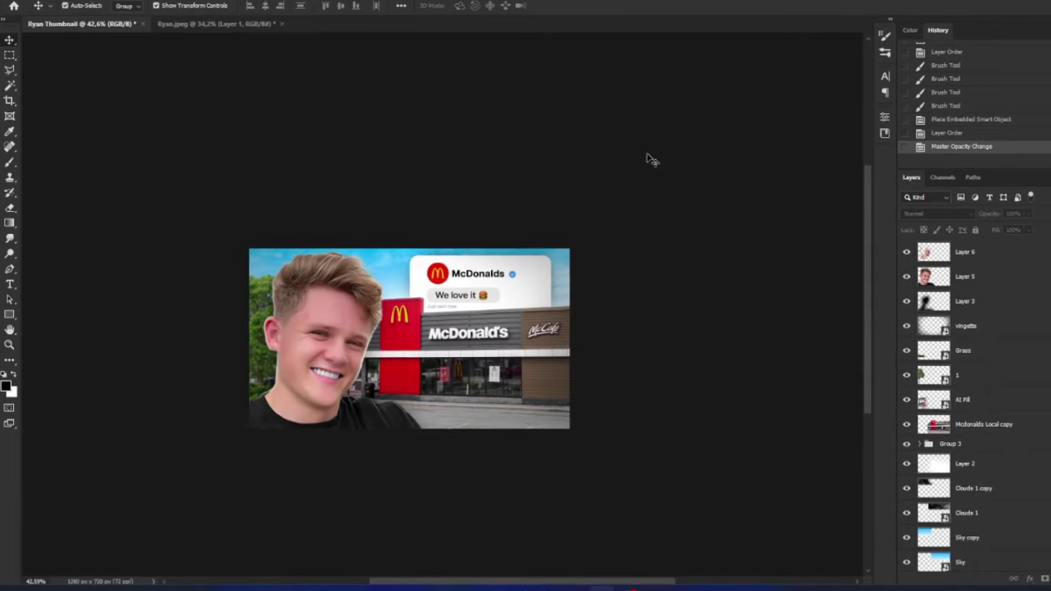
{"action": "left_click", "coordinate": [986, 326]}
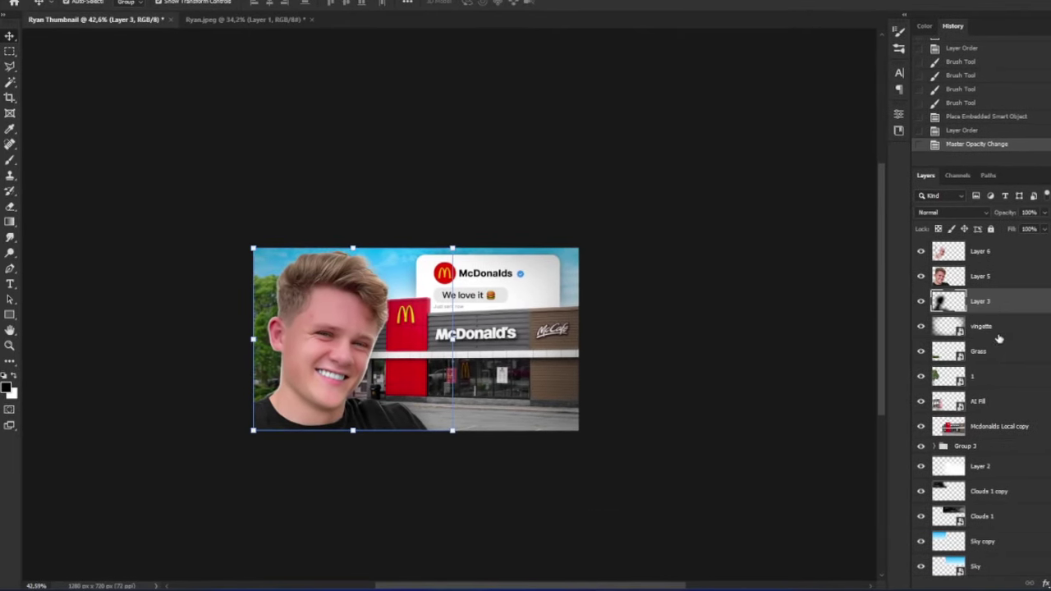
{"action": "left_click", "coordinate": [1021, 212]}
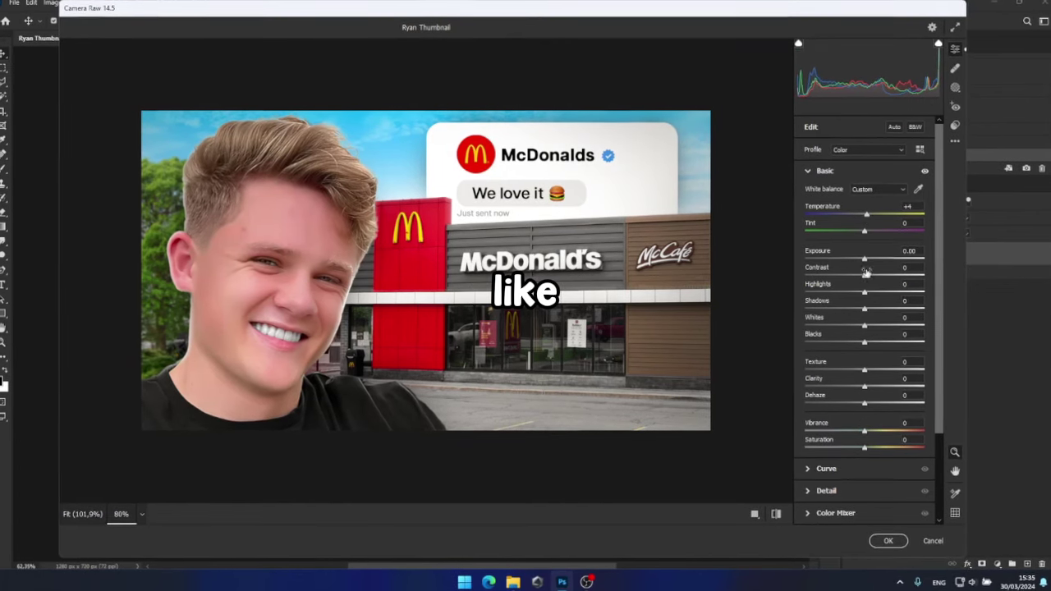
In the Camera Raw filter, set Exposure to +0.10, fine-tune Temperature, and set Sharpening to 18 and Noise Reduction to 10.
{"action": "left_click_drag", "start_coordinate": [863, 261], "coordinate": [870, 261]}
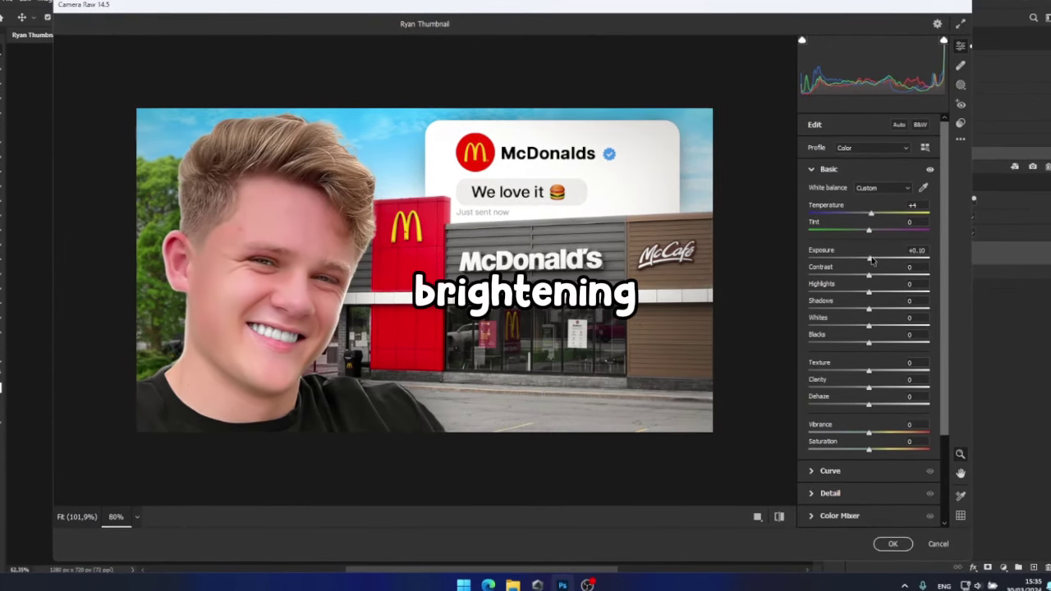
{"action": "left_click", "coordinate": [913, 205]}
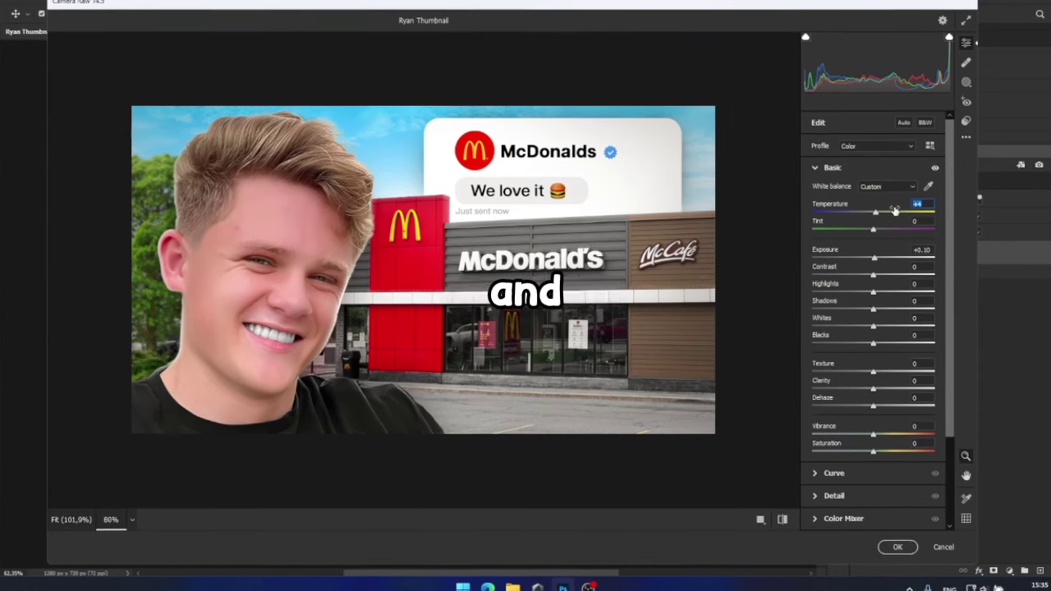
{"action": "key", "text": "Down"}
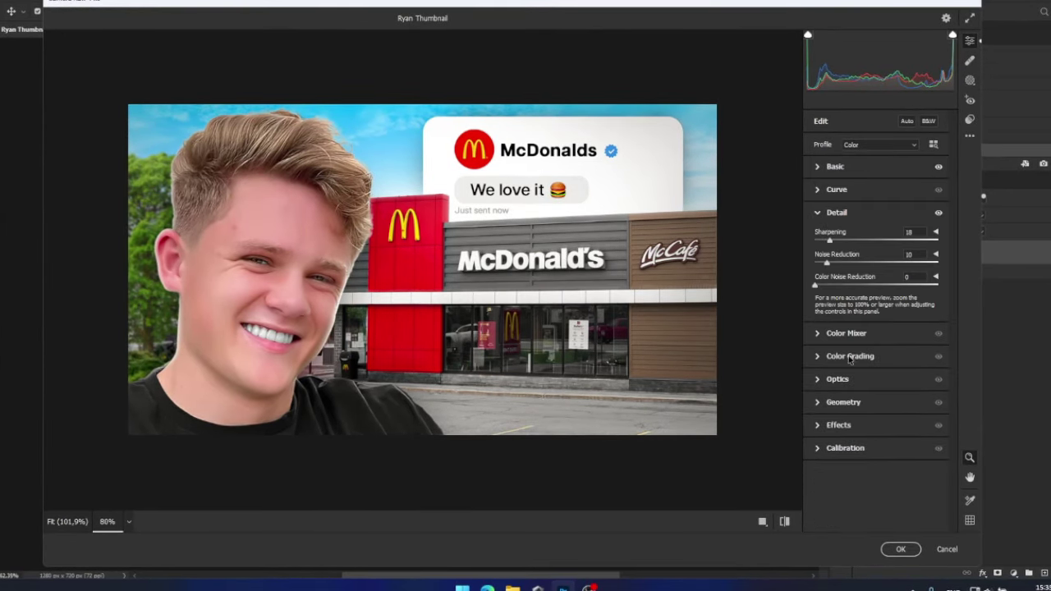
Adjust the image's colors with the Color Mixer and Calibration settings and apply the Camera Raw filter.
{"action": "left_click", "coordinate": [846, 333]}
{"action": "left_click", "coordinate": [830, 513]}
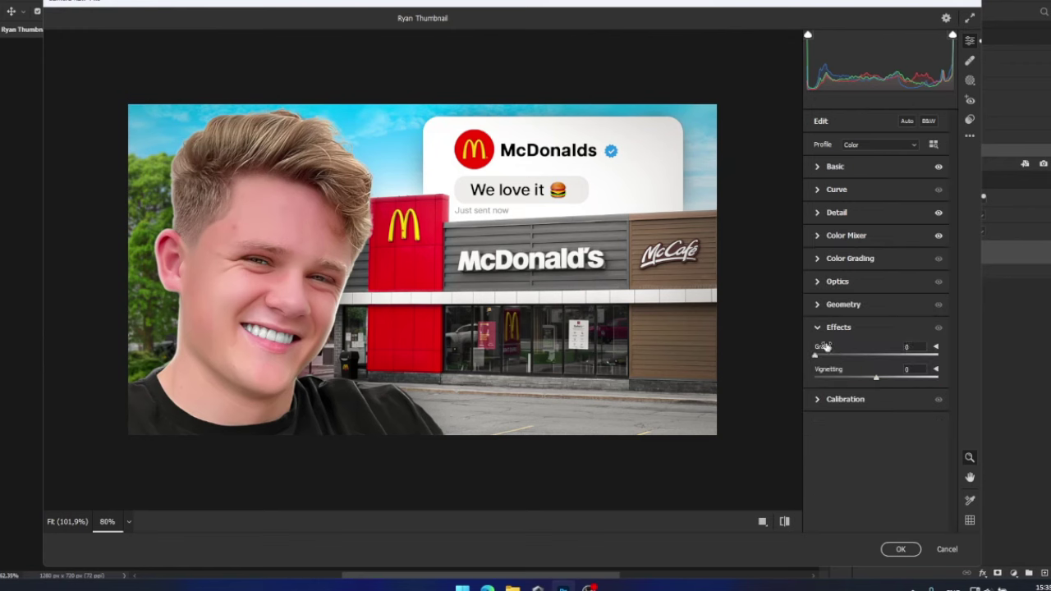
{"action": "left_click", "coordinate": [845, 400]}
{"action": "left_click", "coordinate": [899, 550]}
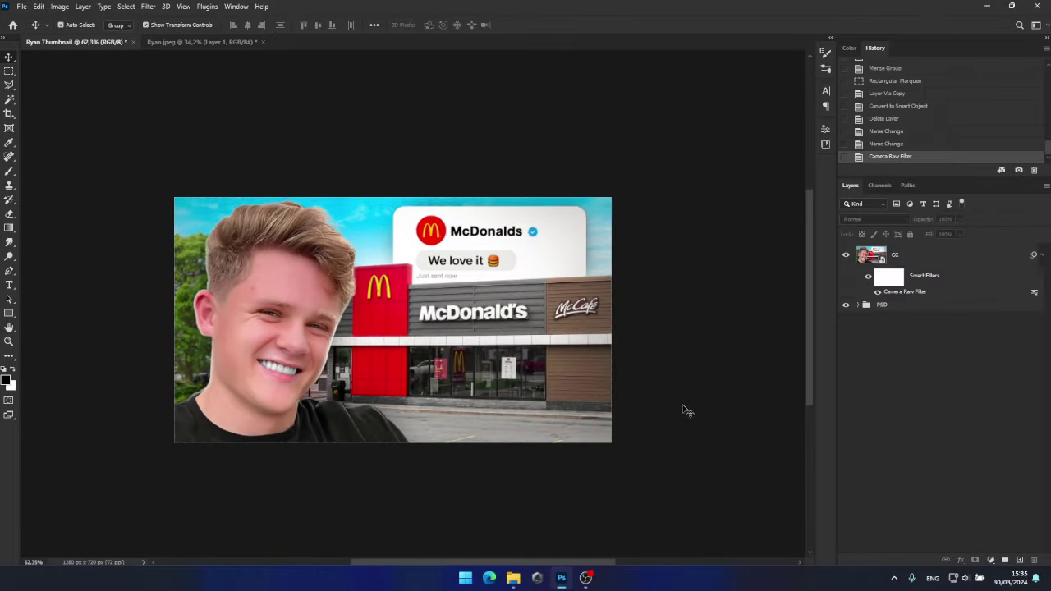
Examine the finished, color-corrected thumbnail both at small preview size and enlarged.
{"action": "scroll", "coordinate": [400, 391], "scroll_direction": "down", "scroll_amount": 5}
{"action": "scroll", "coordinate": [400, 392], "scroll_direction": "up", "scroll_amount": 5}
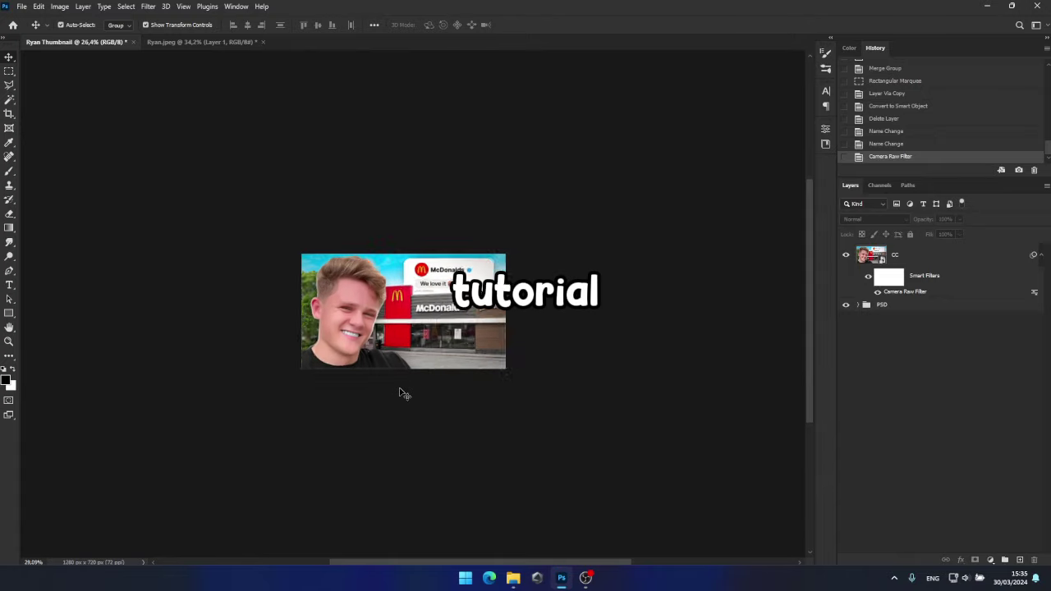
{"action": "scroll", "coordinate": [399, 392], "scroll_direction": "up", "scroll_amount": 1}
{"action": "scroll", "coordinate": [400, 392], "scroll_direction": "up", "scroll_amount": 5}
{"action": "scroll", "coordinate": [400, 392], "scroll_direction": "up", "scroll_amount": 4}
{"action": "left_click_drag", "start_coordinate": [373, 406], "coordinate": [391, 400]}
{"action": "left_click", "coordinate": [575, 349]}
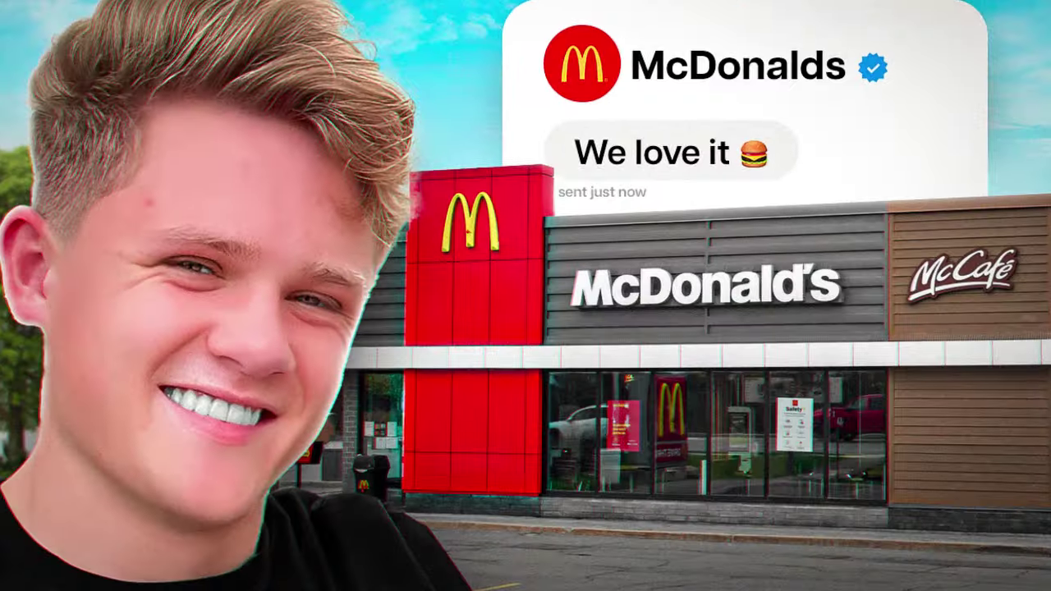